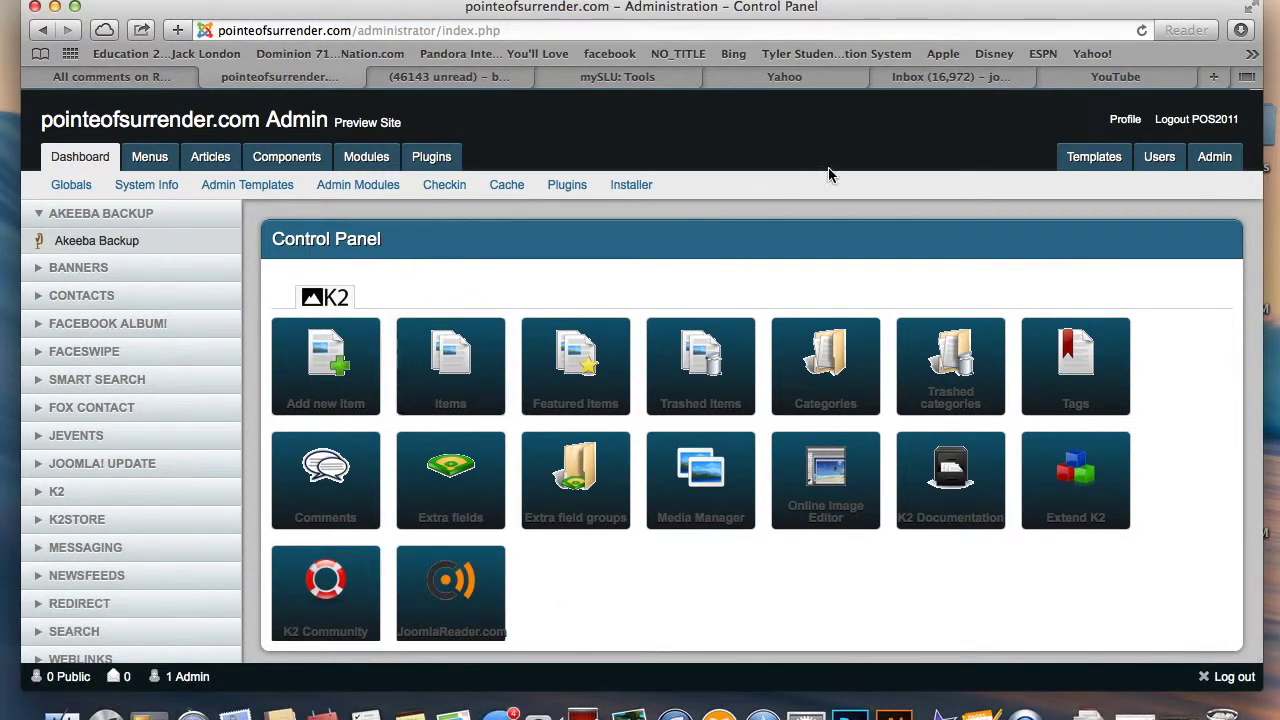
Step: Preview the public home page to review its header, menu and slideshow area, and return to the site administration
click(384, 130)
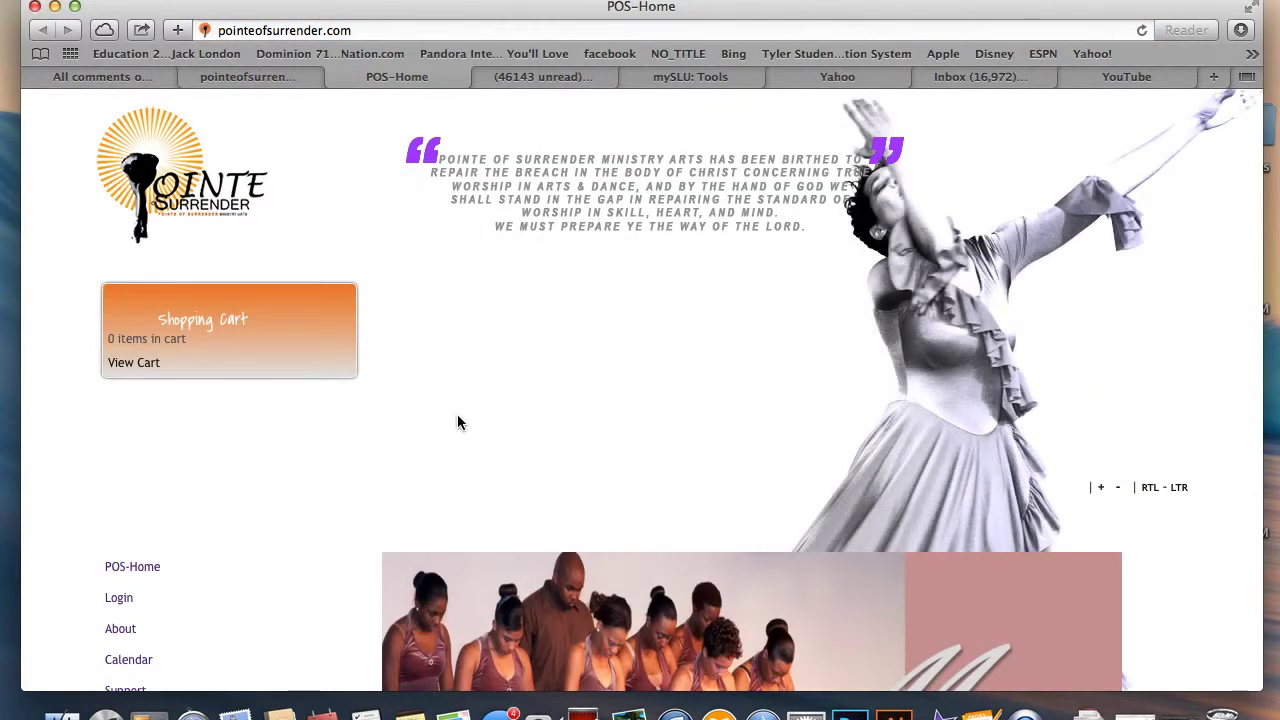
scroll(458, 418, down, 15)
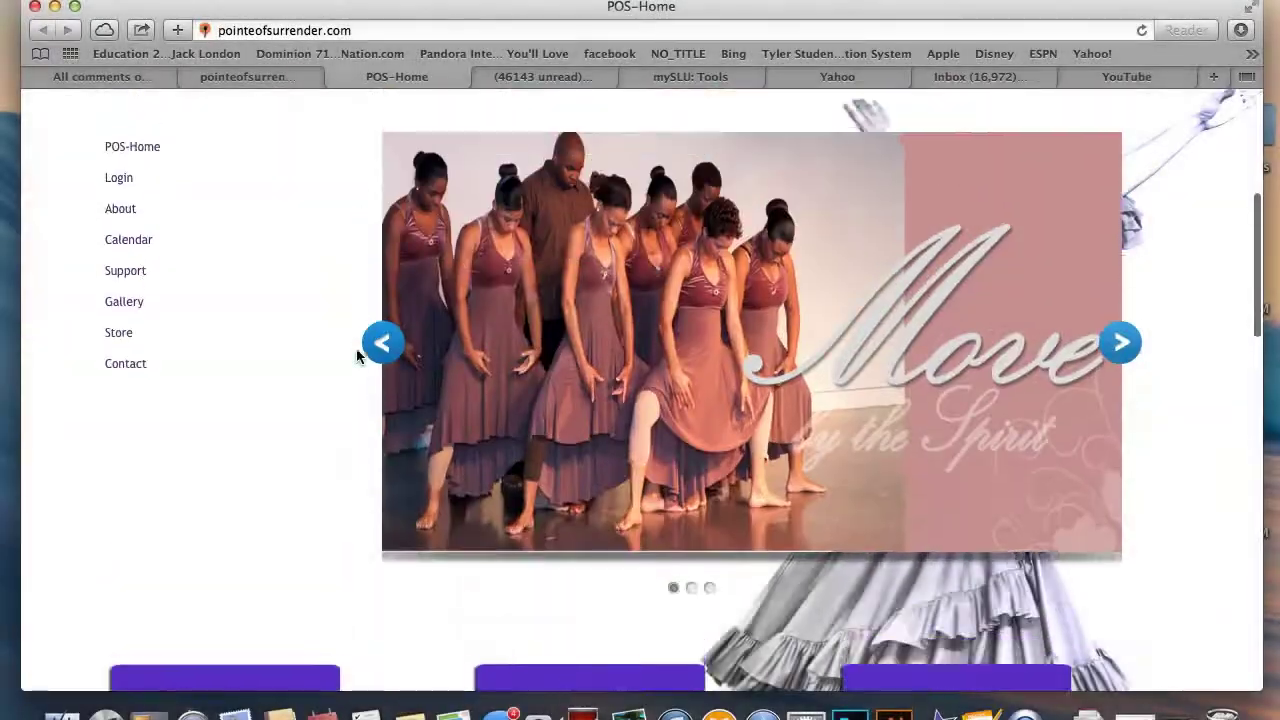
scroll(357, 352, up, 5)
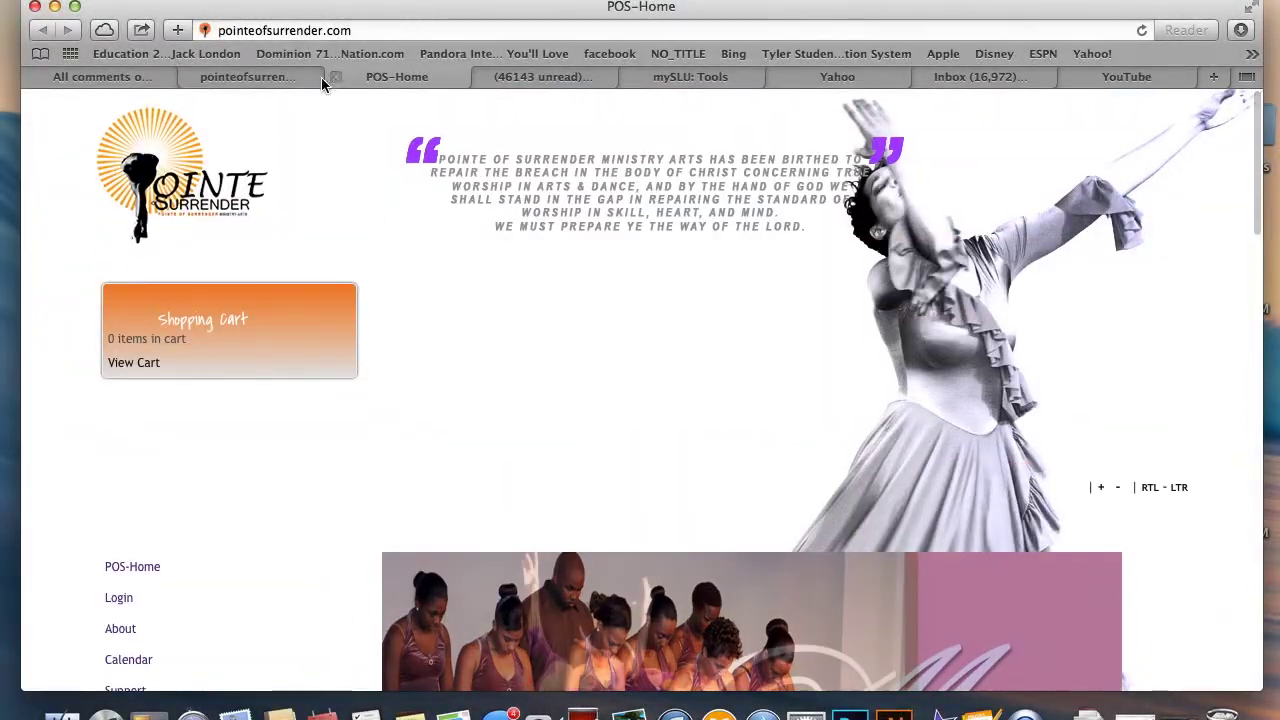
click(285, 78)
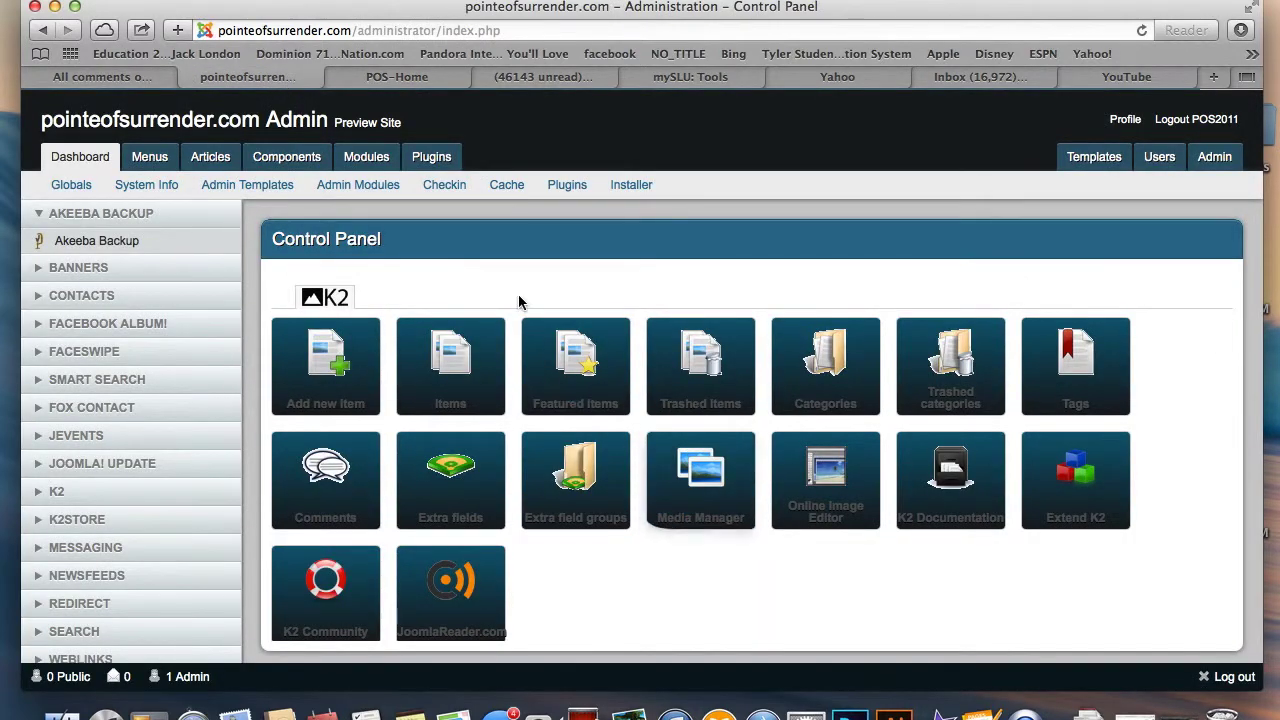
Step: Find the "top banner2" module in the module manager and open it for editing
click(365, 163)
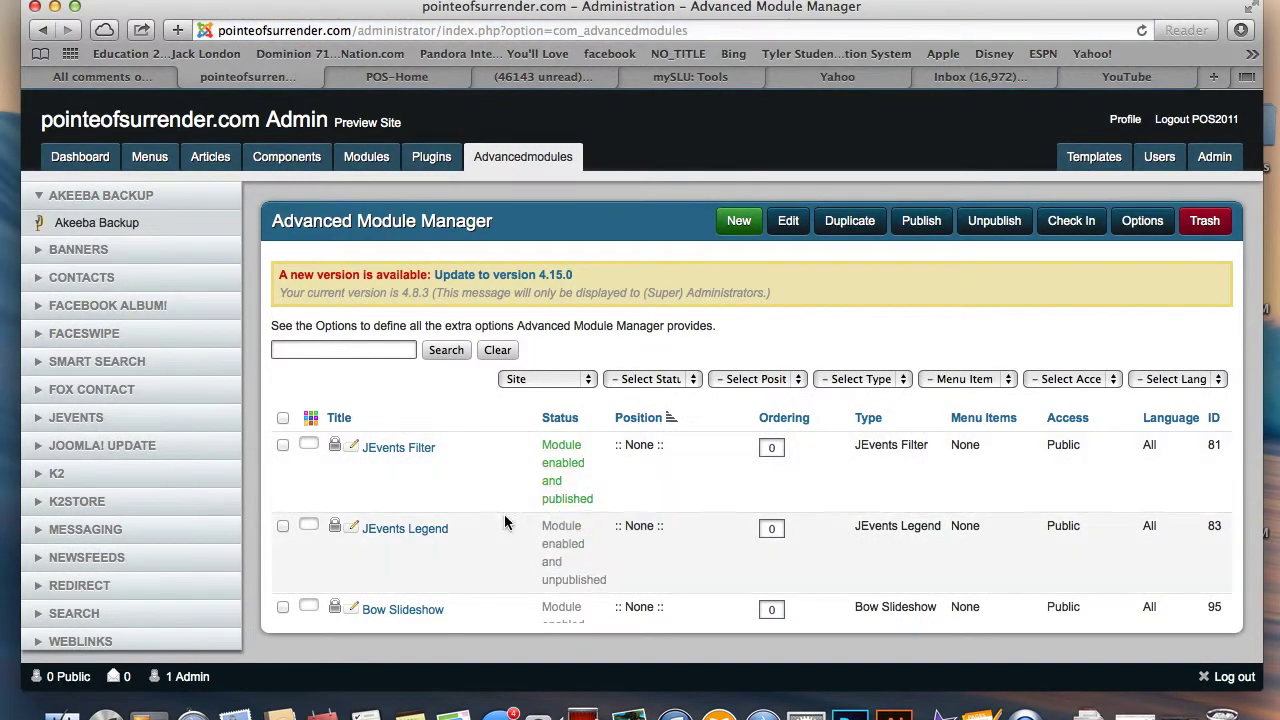
scroll(503, 510, down, 5)
scroll(501, 496, down, 3)
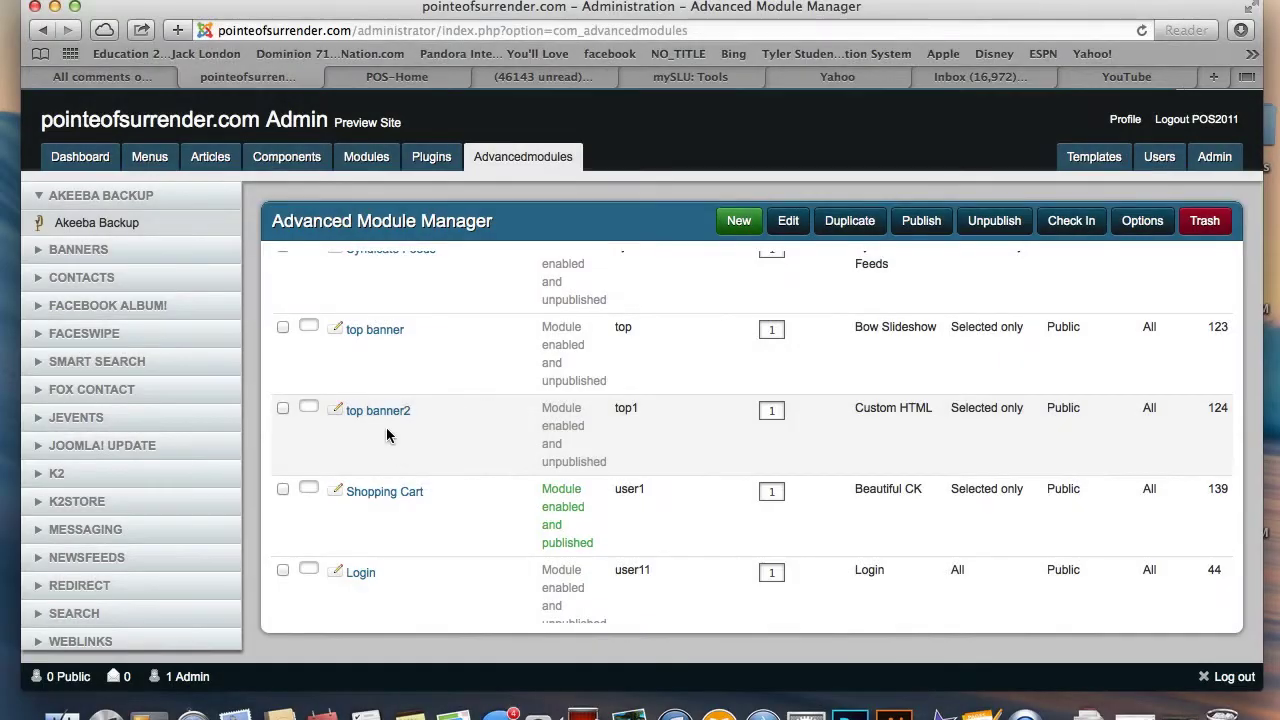
click(378, 412)
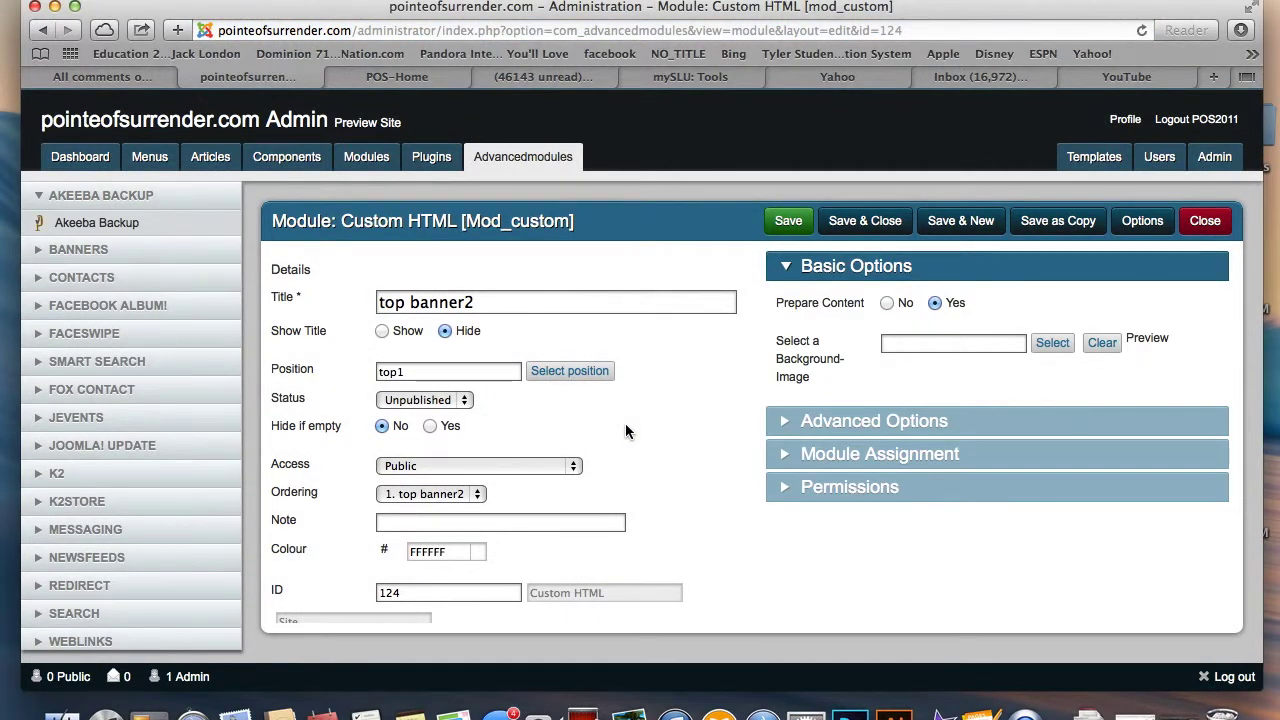
Step: Delete the "Spring into Dance" banner image from the module's custom text content
scroll(625, 431, down, 10)
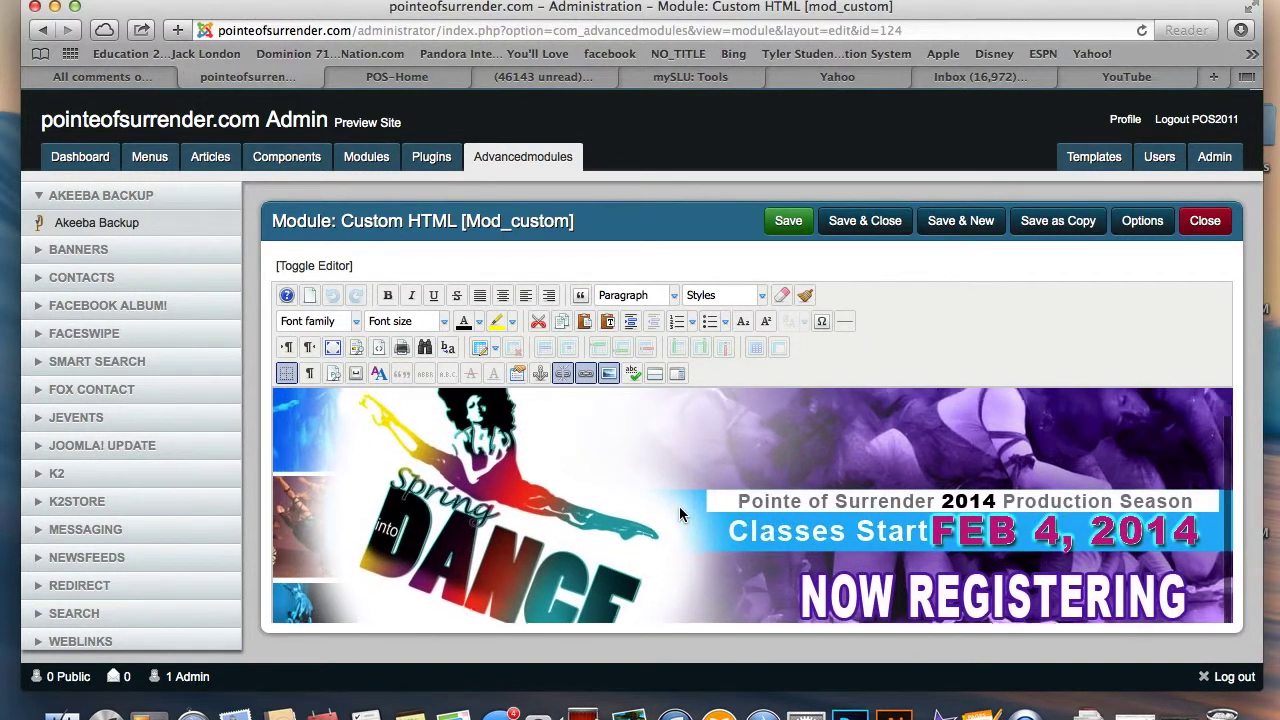
click(594, 528)
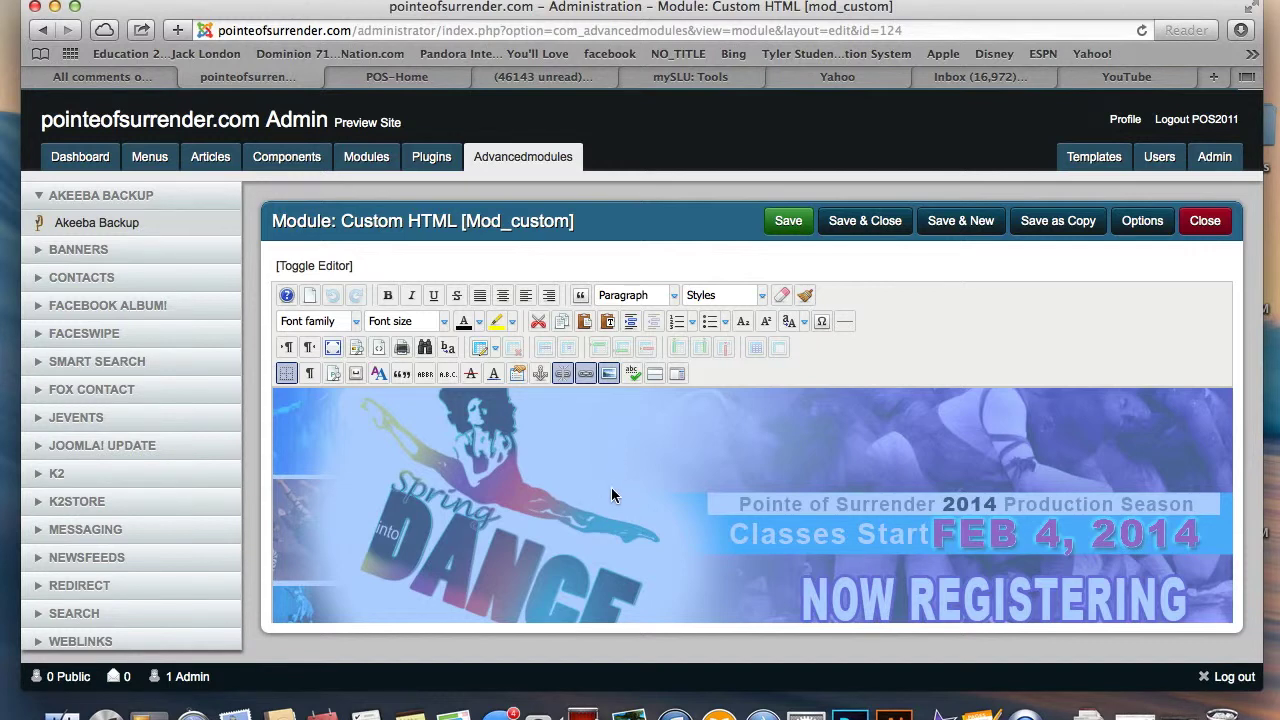
key(BackSpace)
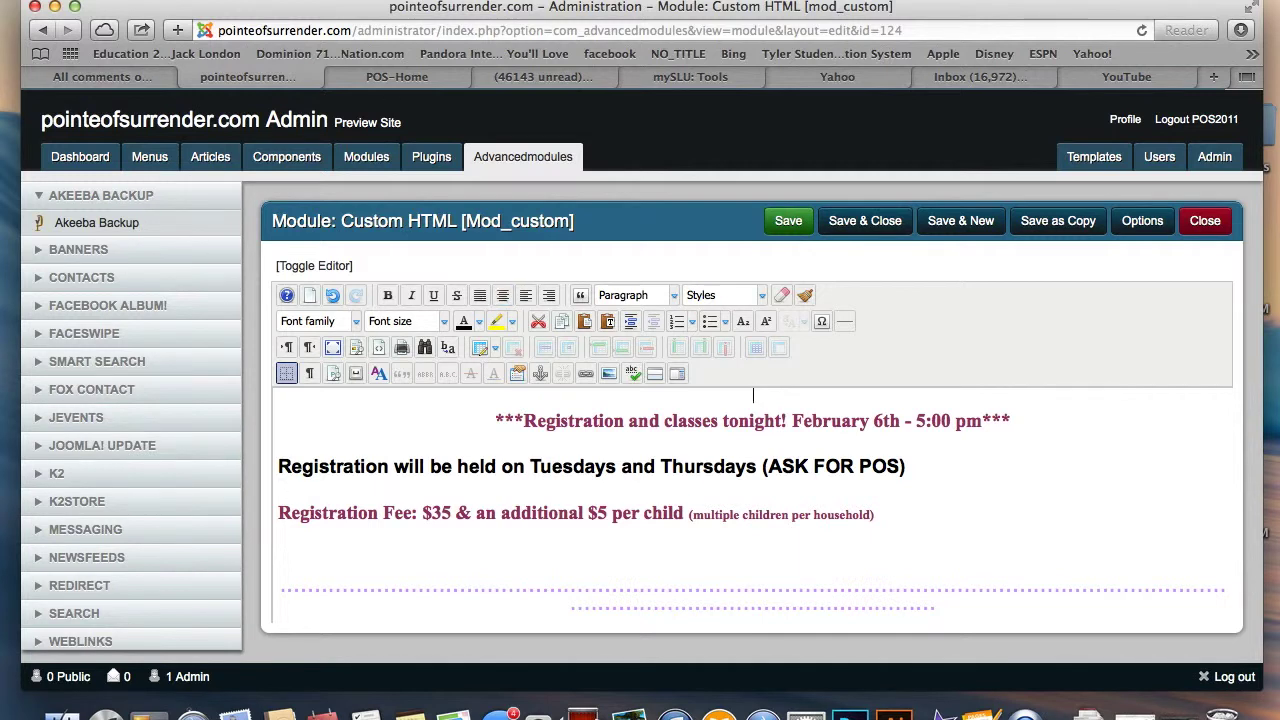
click(168, 0)
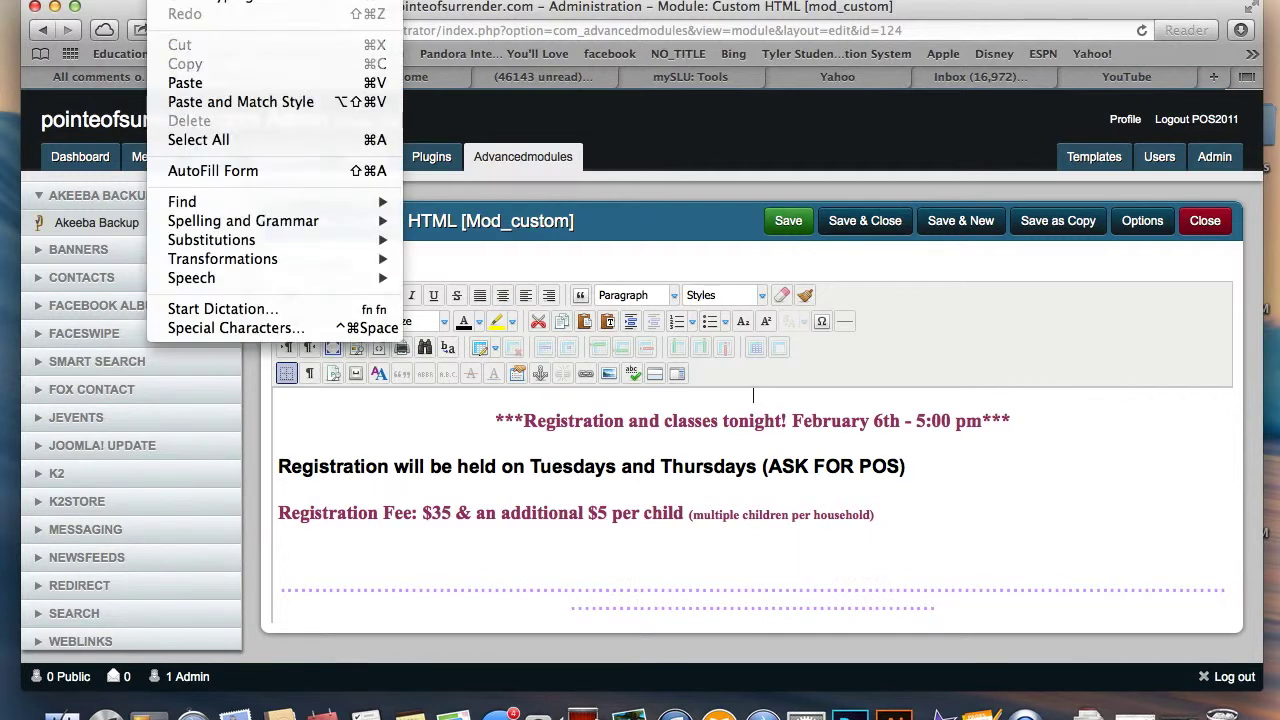
click(185, 83)
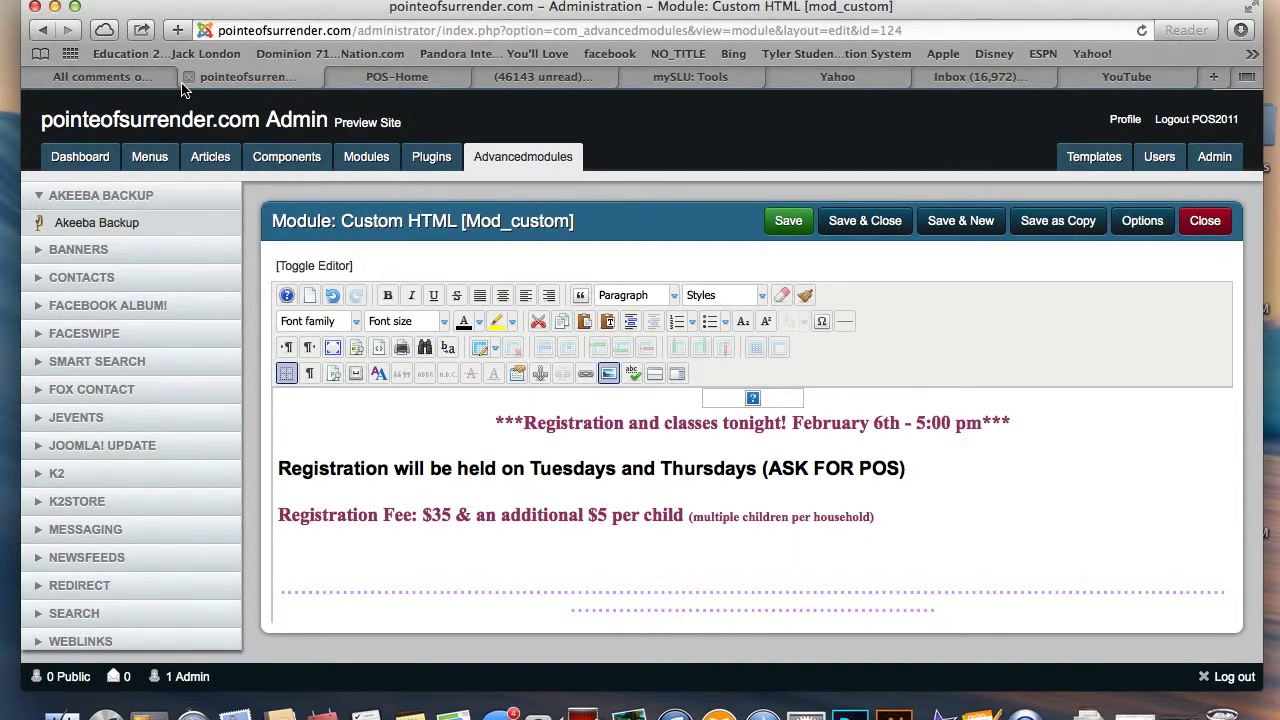
key(BackSpace)
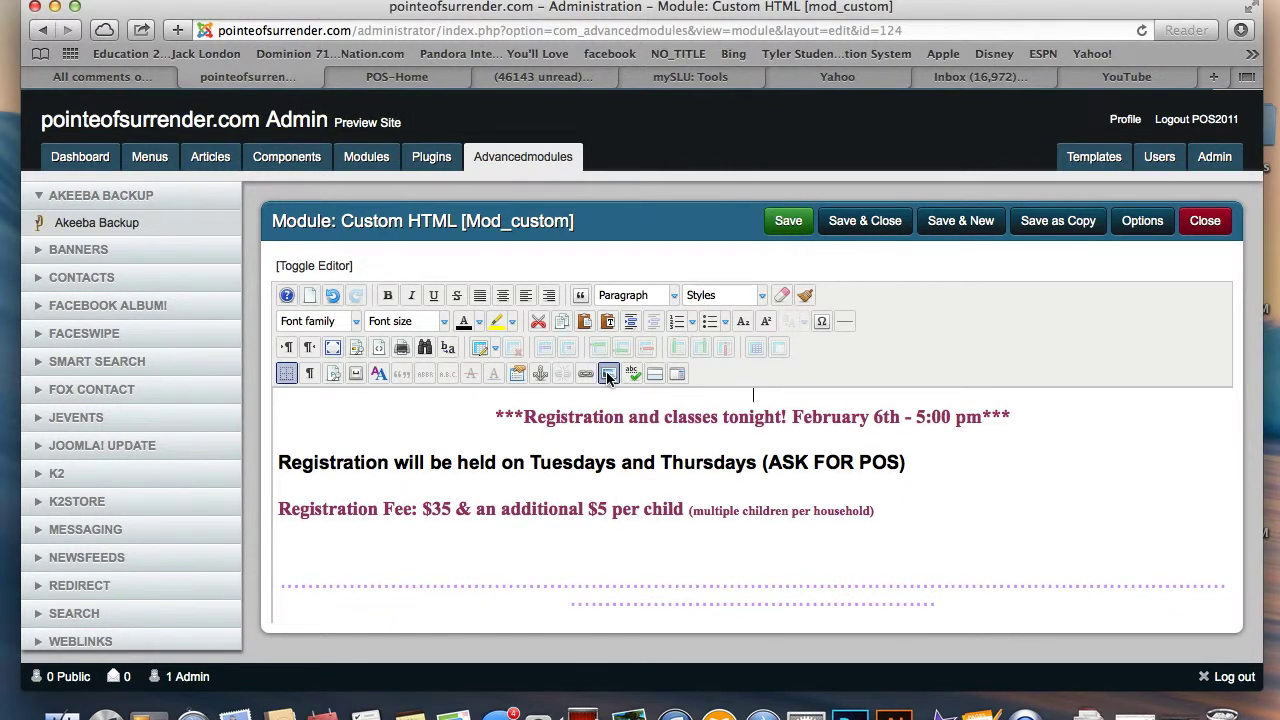
Step: Look through the existing pictures in the image library for a replacement banner and leave it without inserting anything
scroll(607, 377, down, 5)
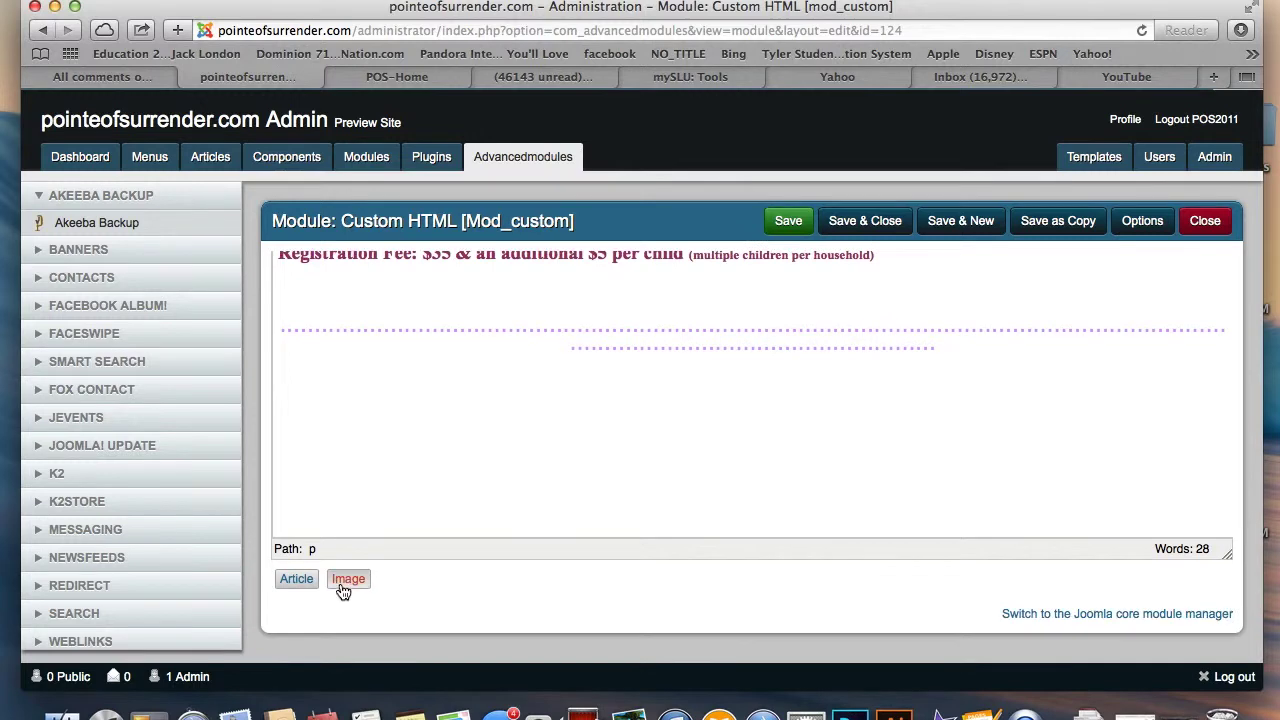
click(348, 580)
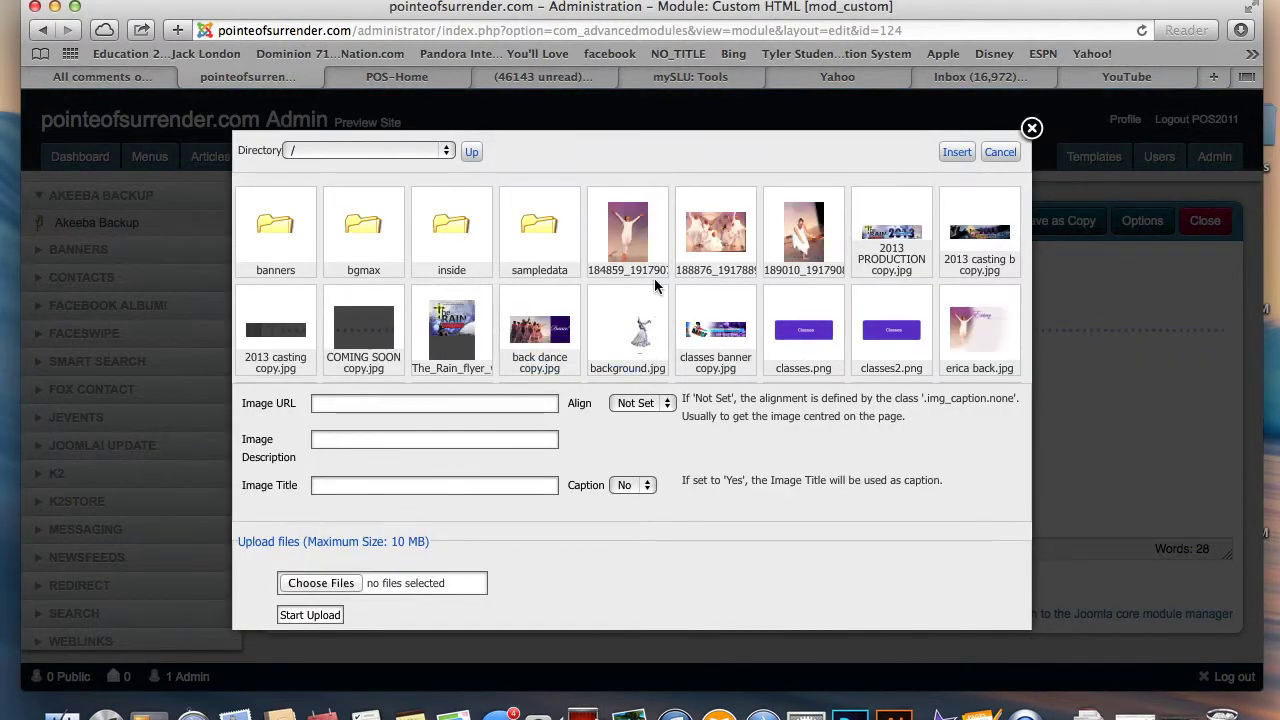
scroll(755, 273, down, 2)
scroll(755, 273, down, 5)
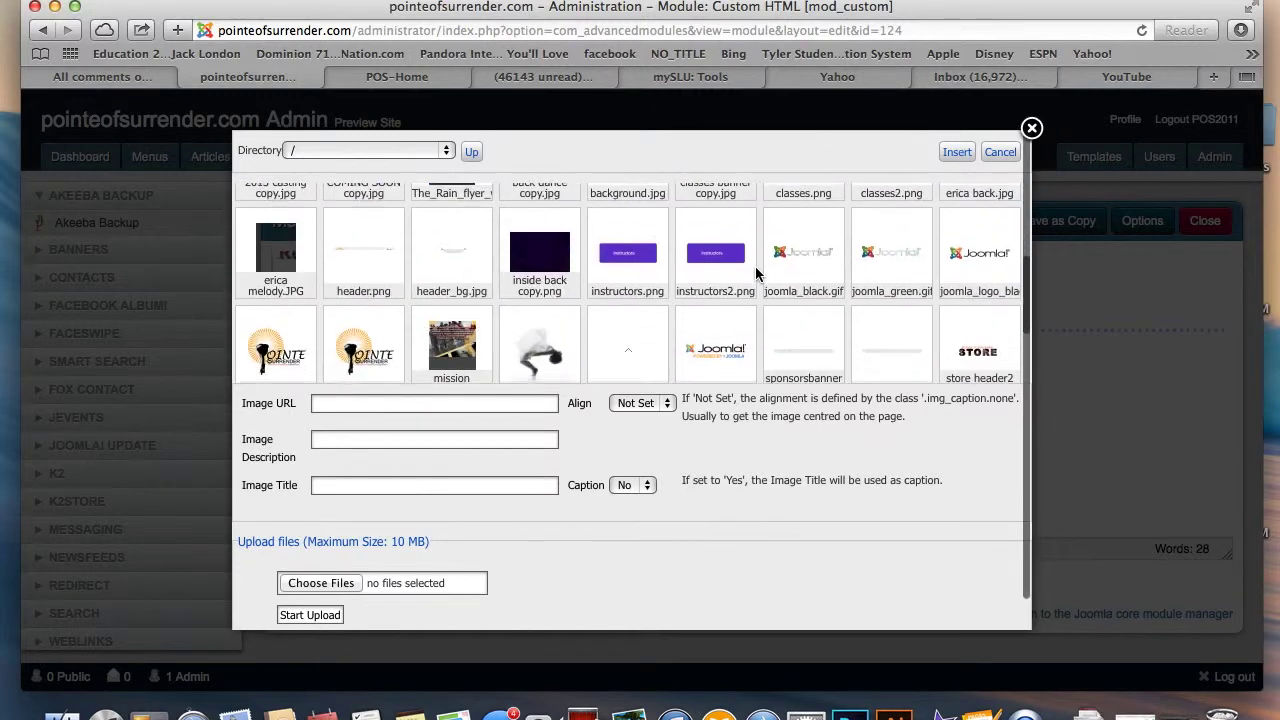
scroll(755, 273, down, 3)
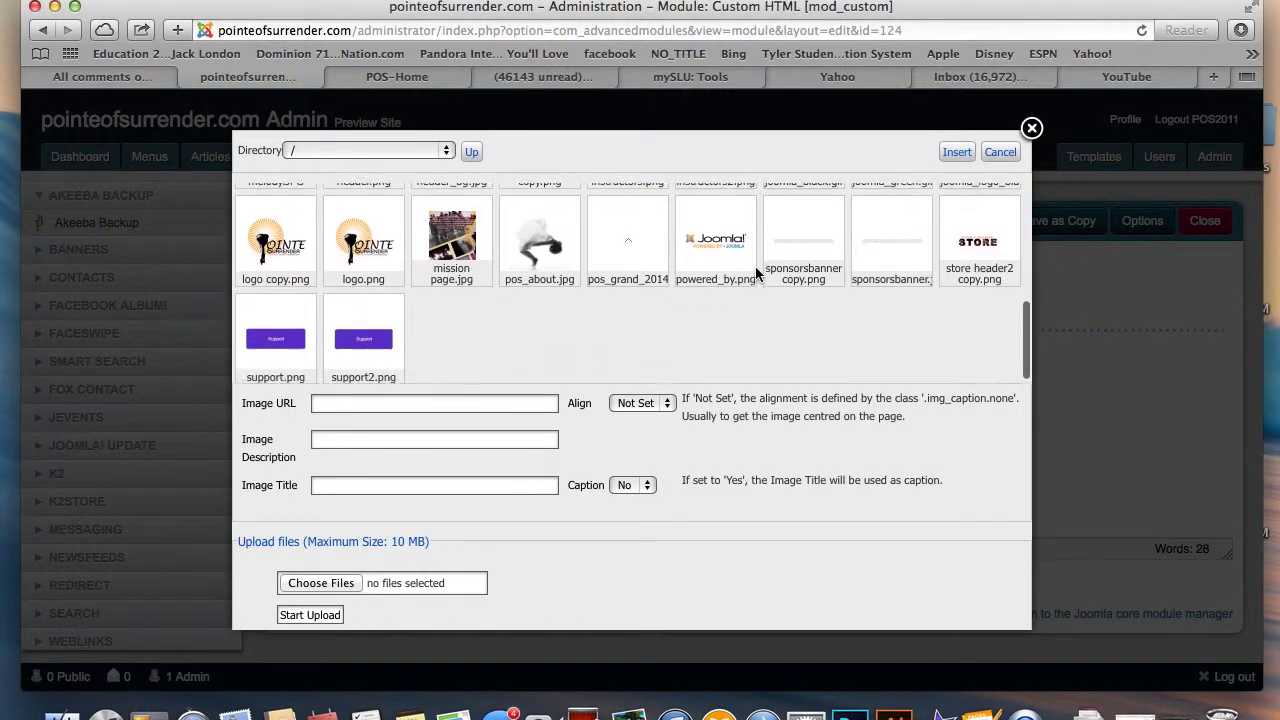
scroll(755, 266, down, 2)
scroll(755, 266, up, 1)
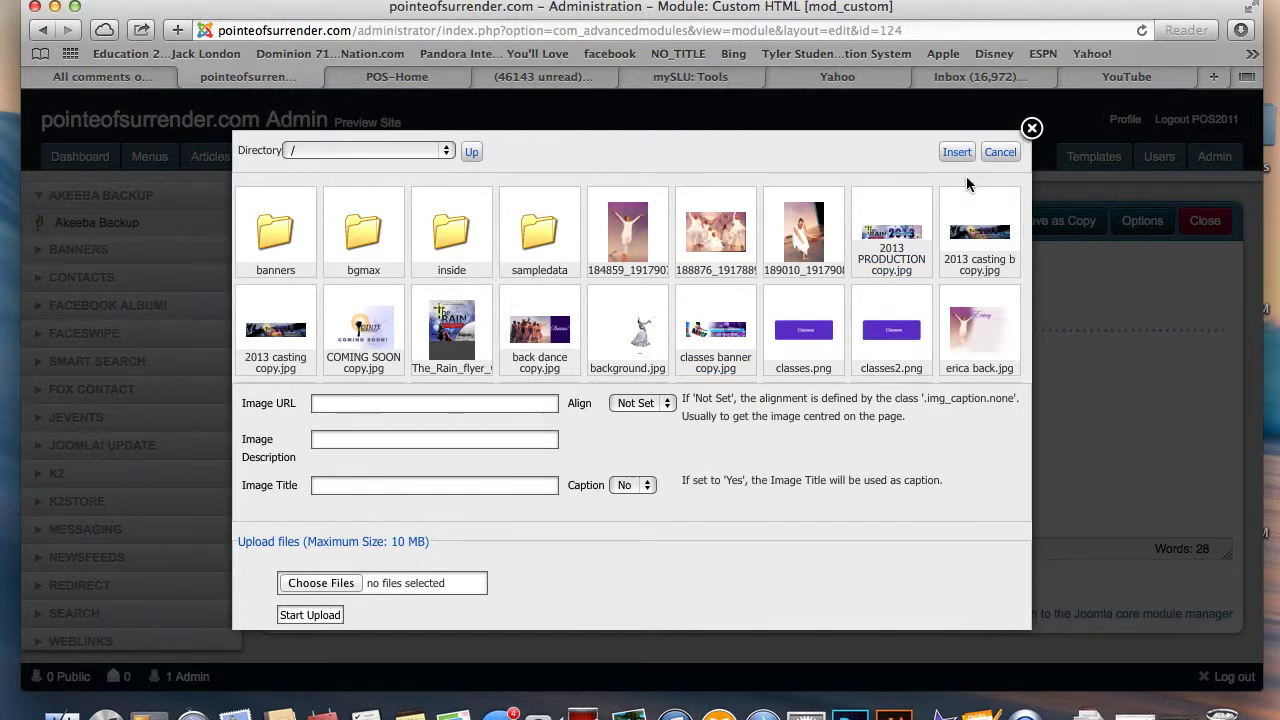
click(998, 152)
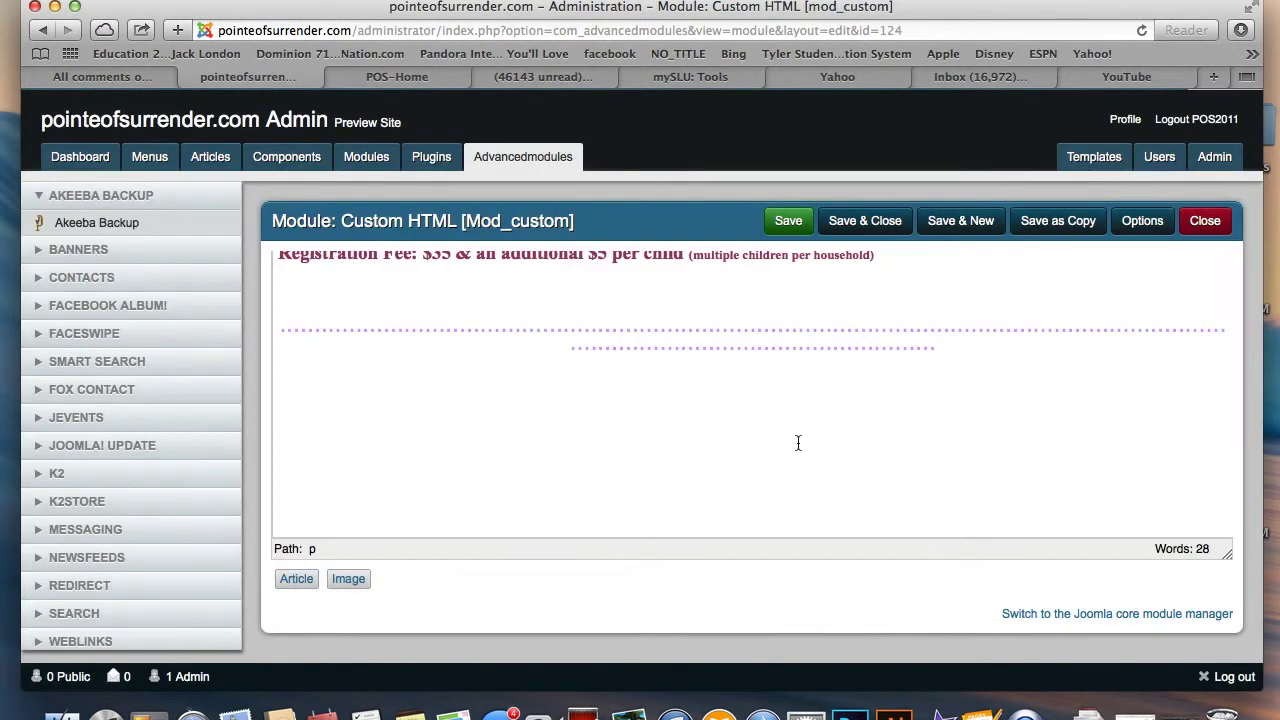
scroll(840, 370, up, 5)
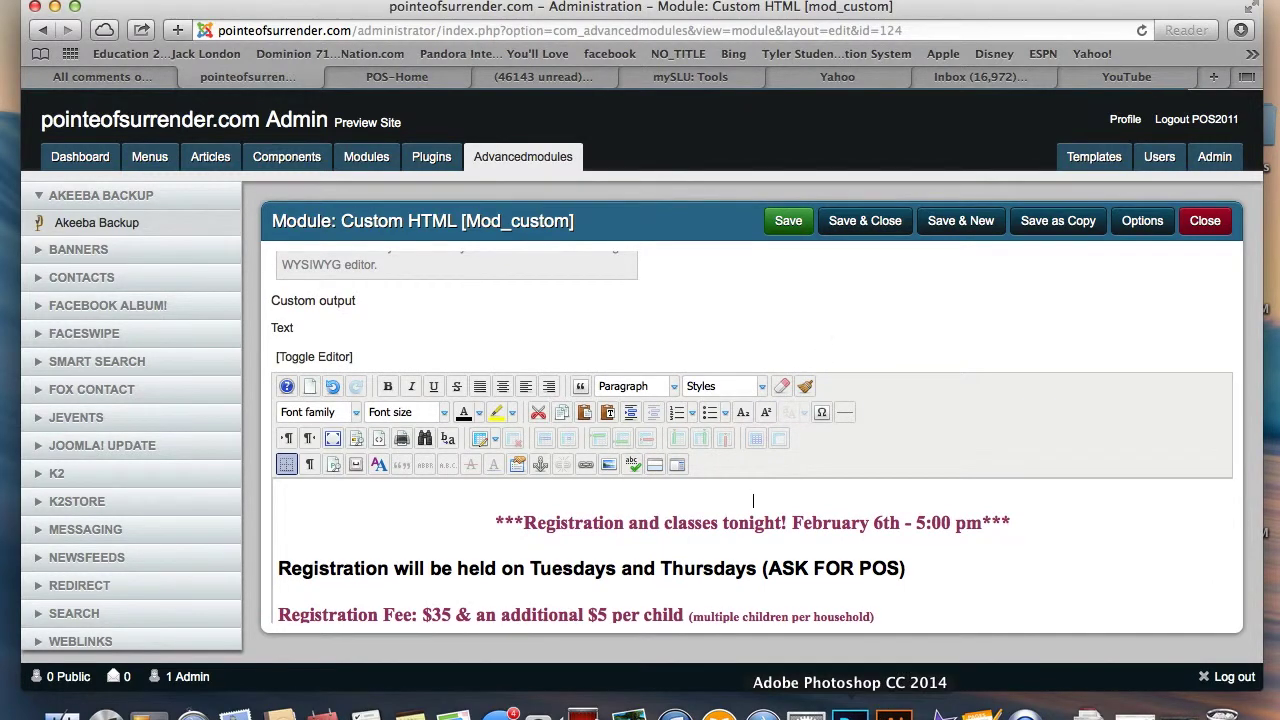
Step: Switch to Photoshop and create a new document with the Web preset at 800 x 600 pixels and 72 pixels/inch
click(850, 712)
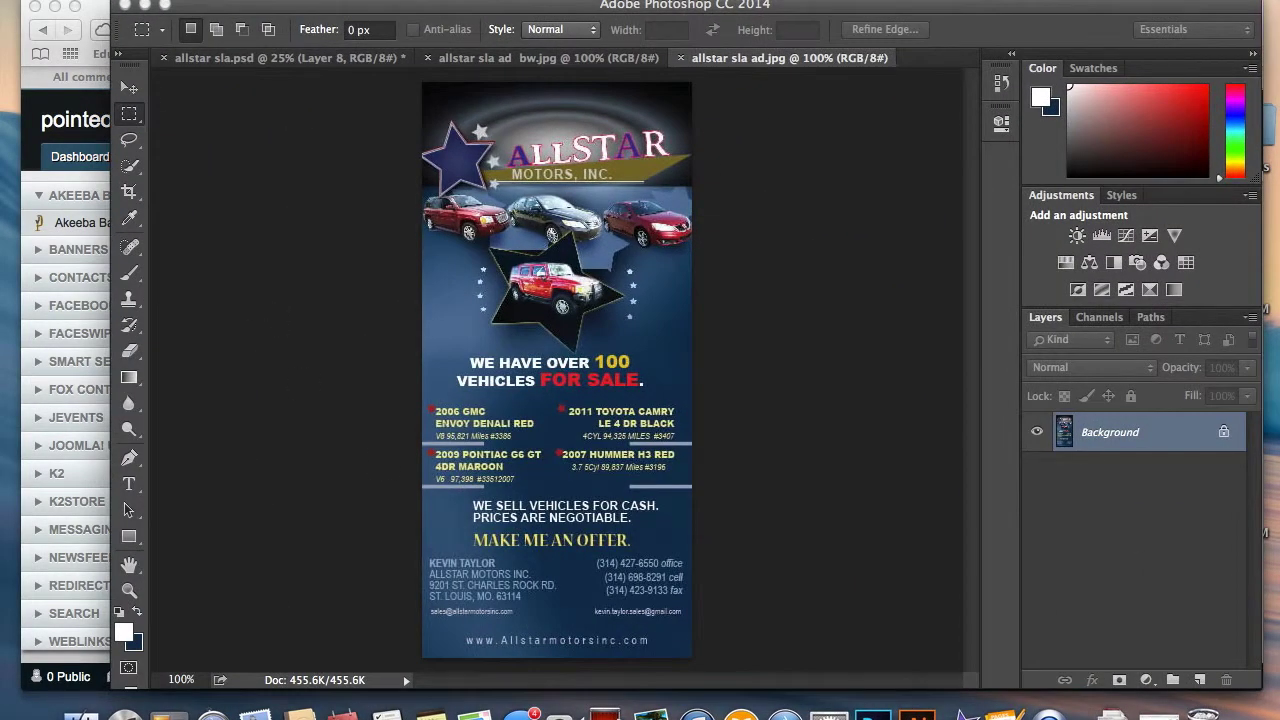
click(159, 4)
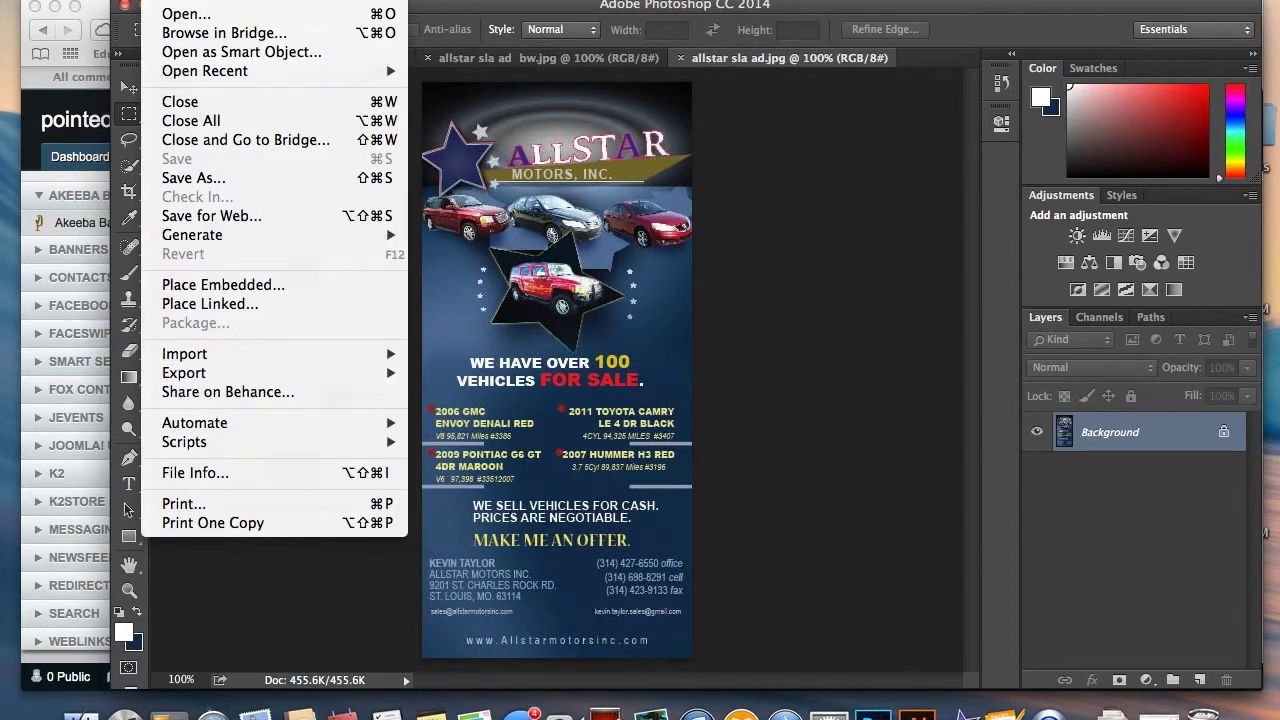
click(174, 4)
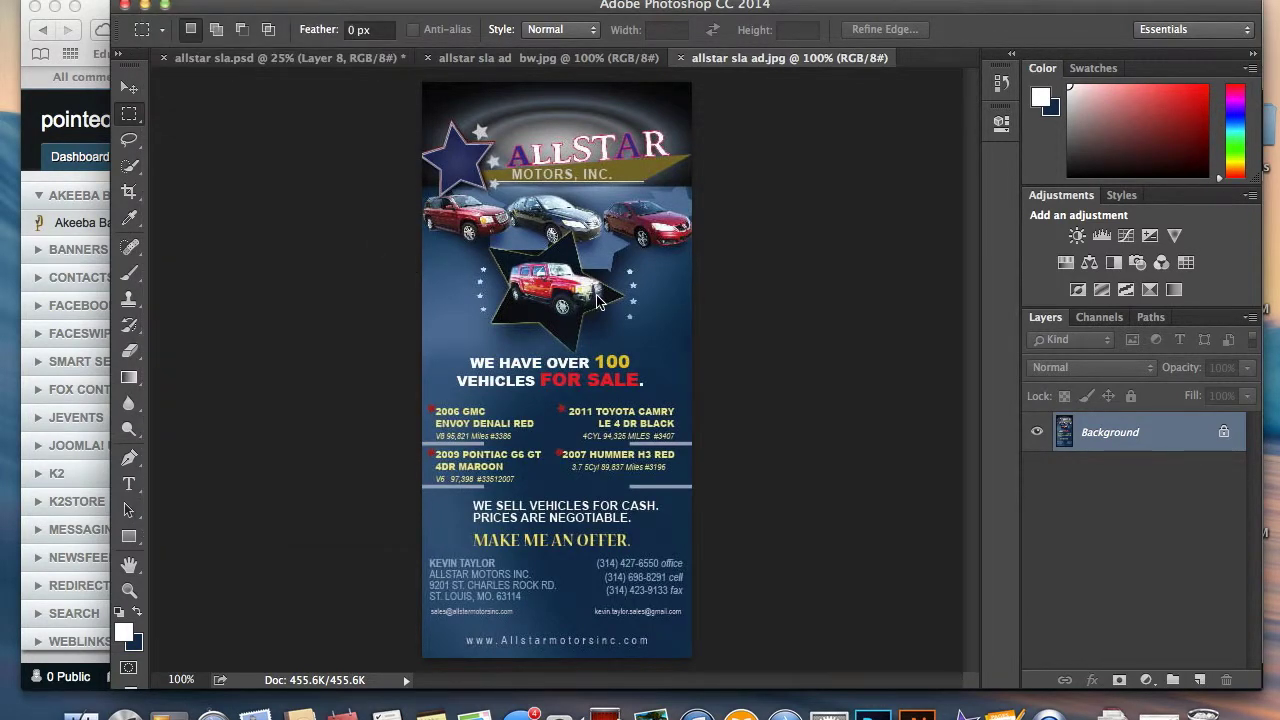
key(super+n)
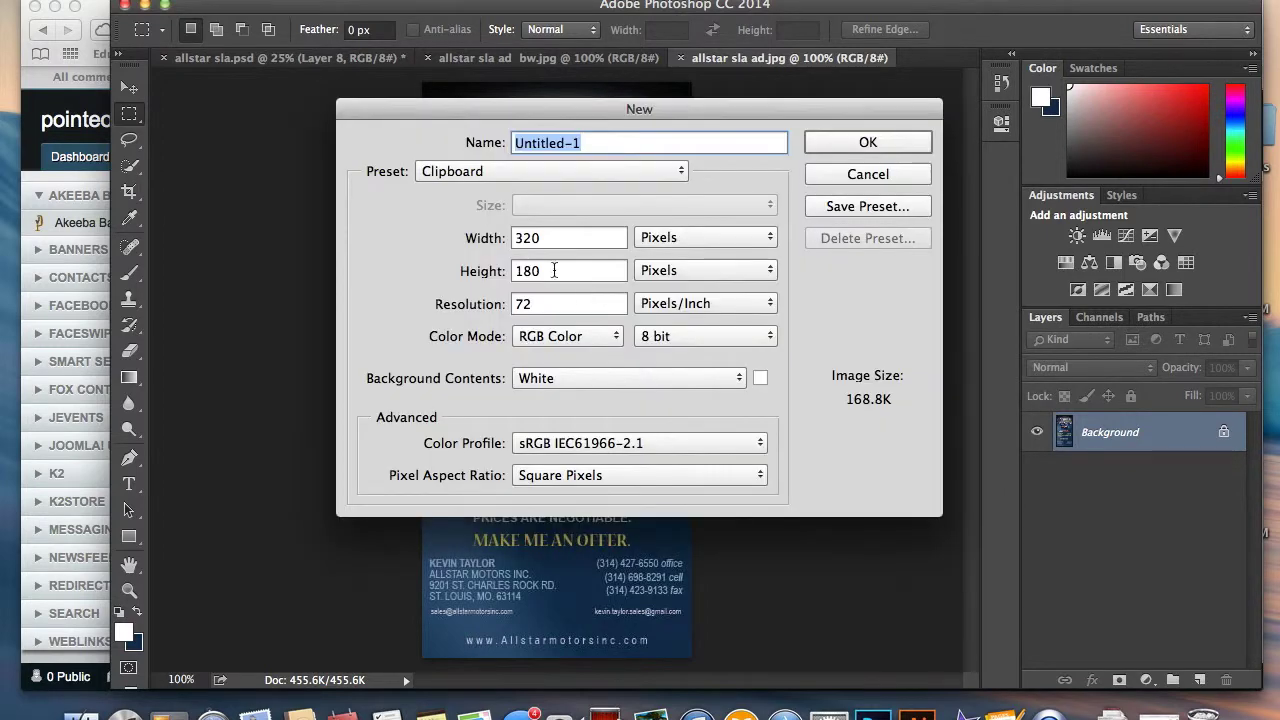
click(681, 170)
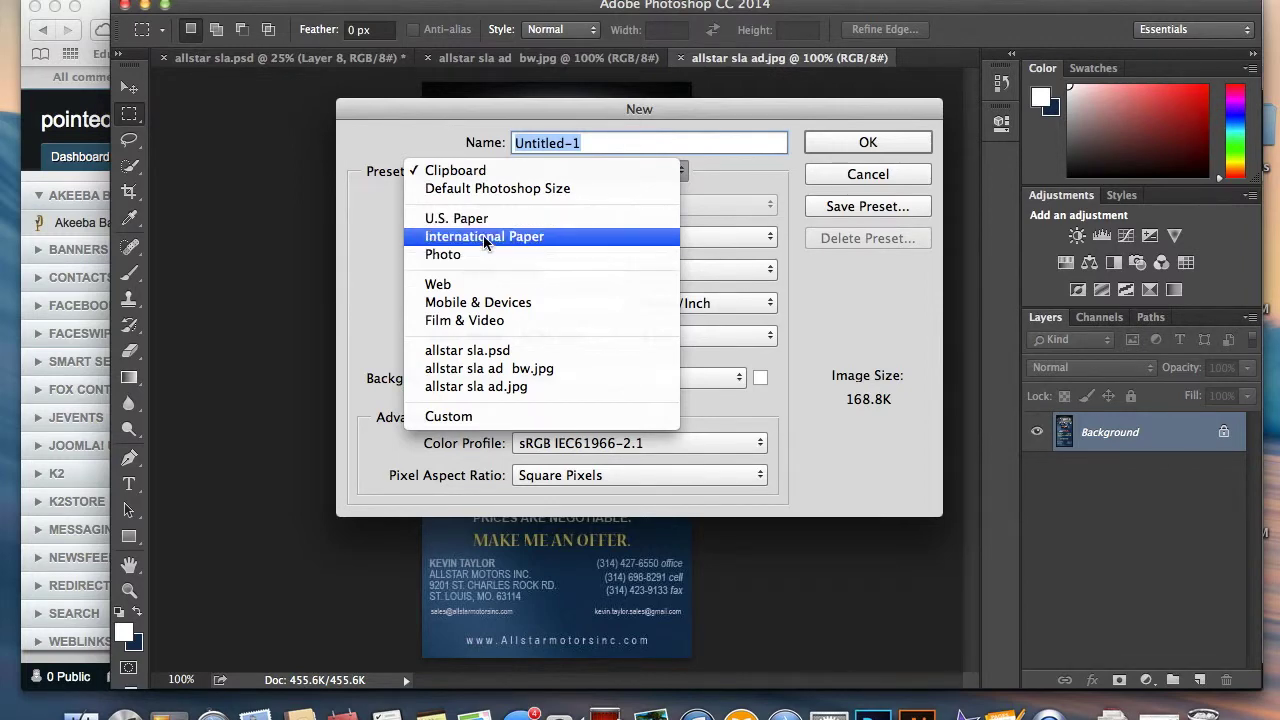
click(470, 287)
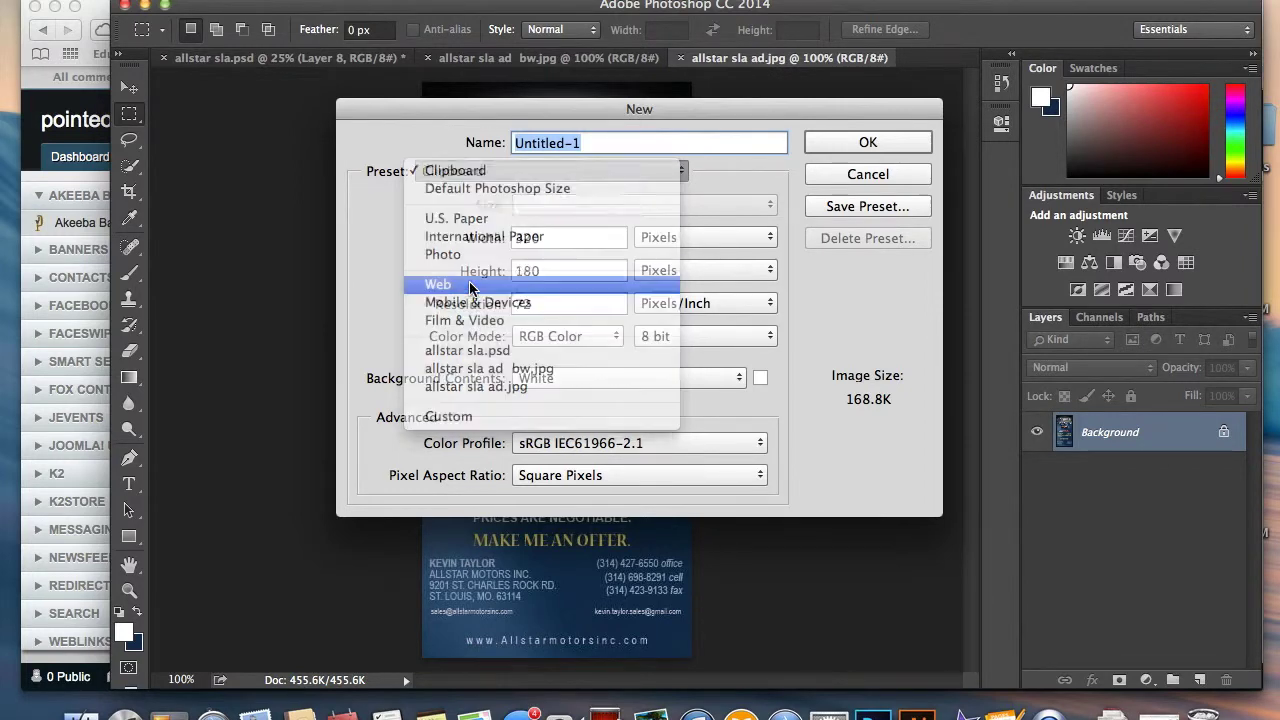
click(536, 309)
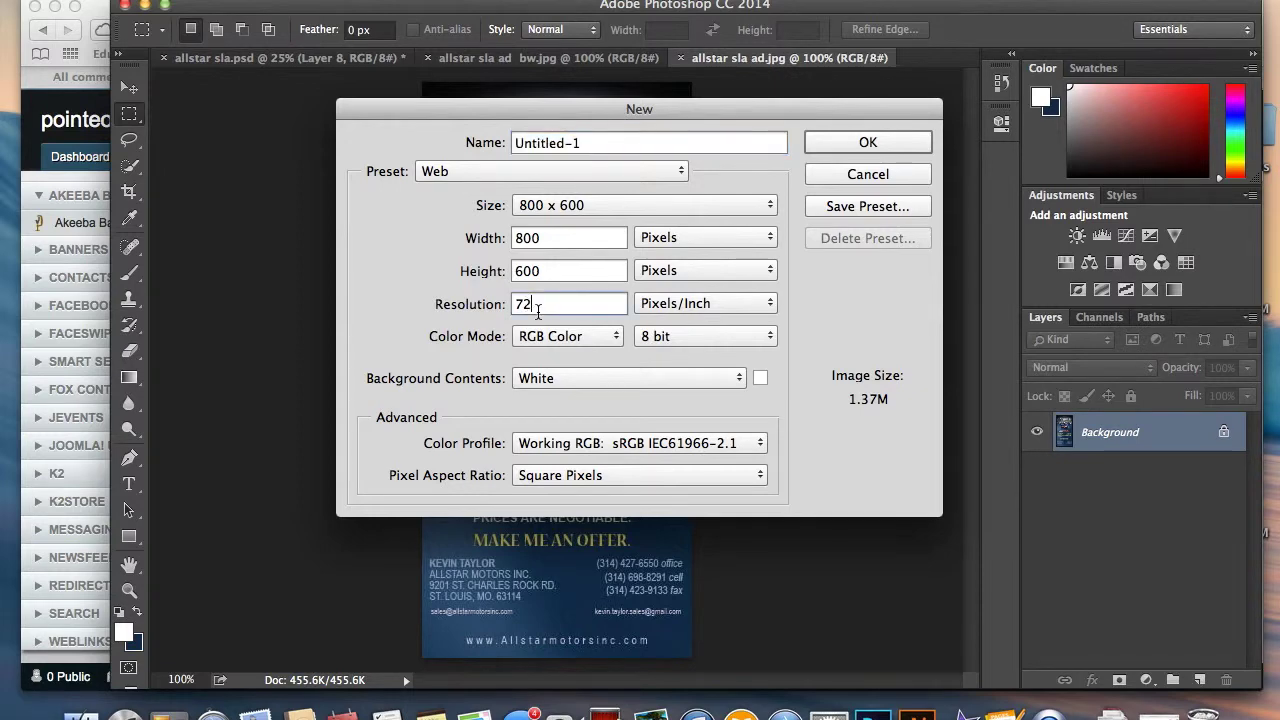
text(11)
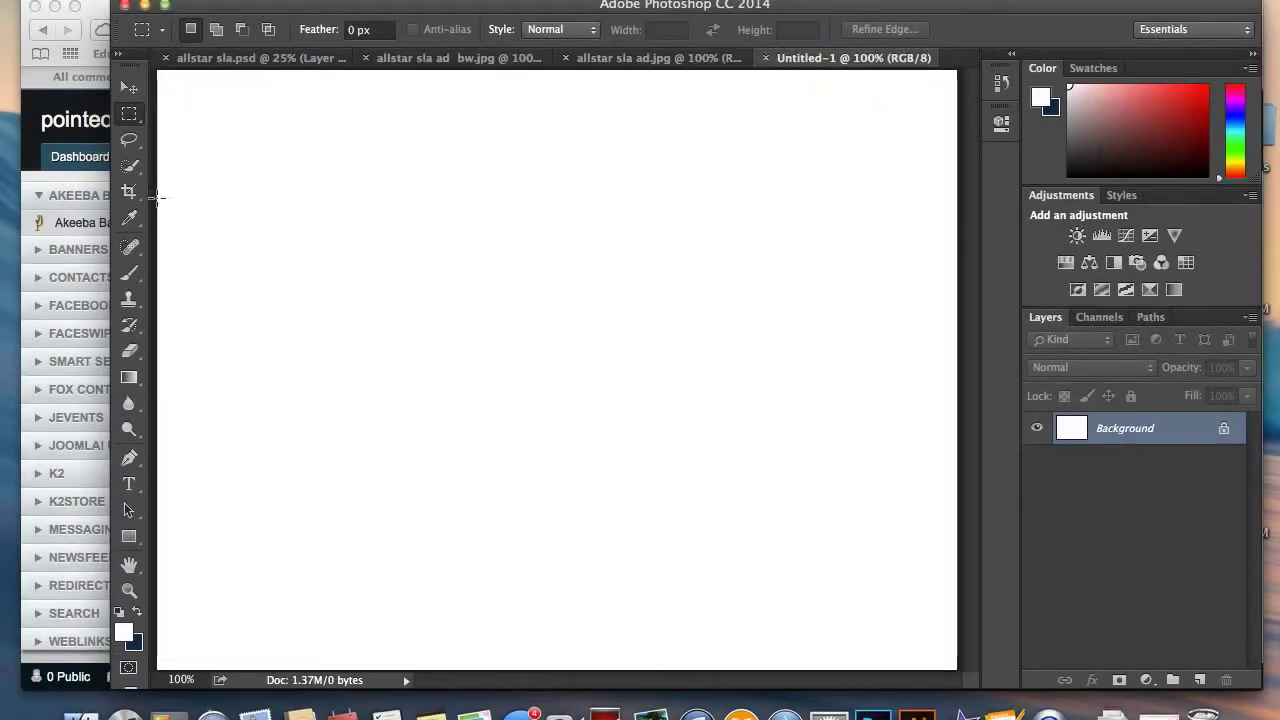
Step: Crop the canvas to a wide banner strip and place the "NOW Enrolling" graphic on it with a duplicate layer
drag(163, 64, 1000, 303)
click(250, 0)
click(264, 183)
key(super+shift+alt+n)
click(285, 2)
click(343, 149)
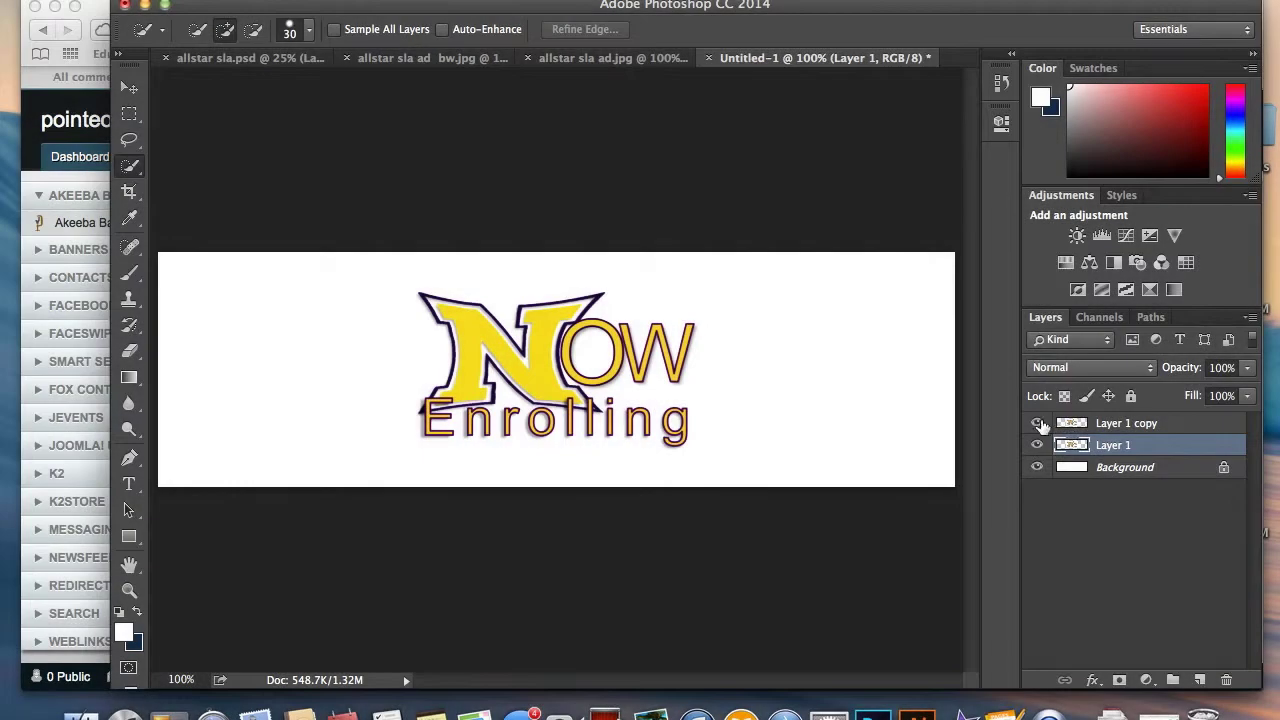
Step: Hide the upper duplicate layer and select the white area around the Layer 1 lettering with the Magic Wand, finally clearing the selection
click(1038, 423)
right_click(129, 166)
click(177, 183)
click(434, 357)
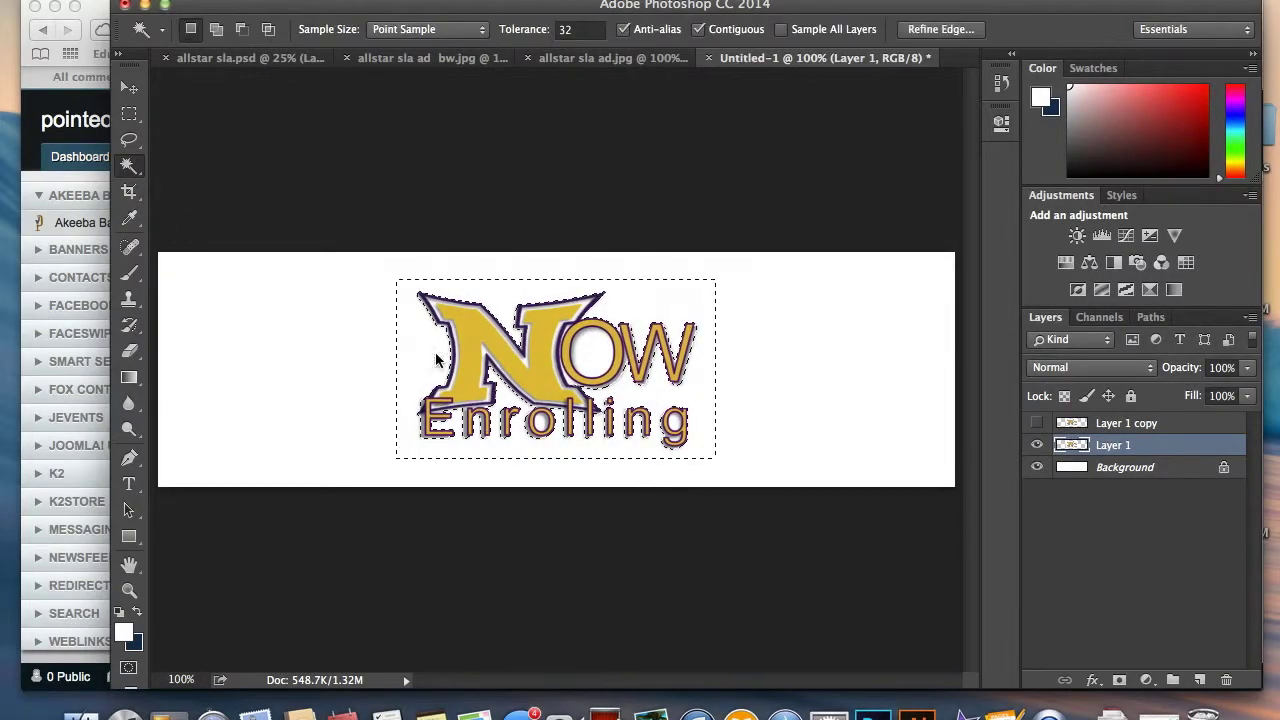
shift+click(593, 357)
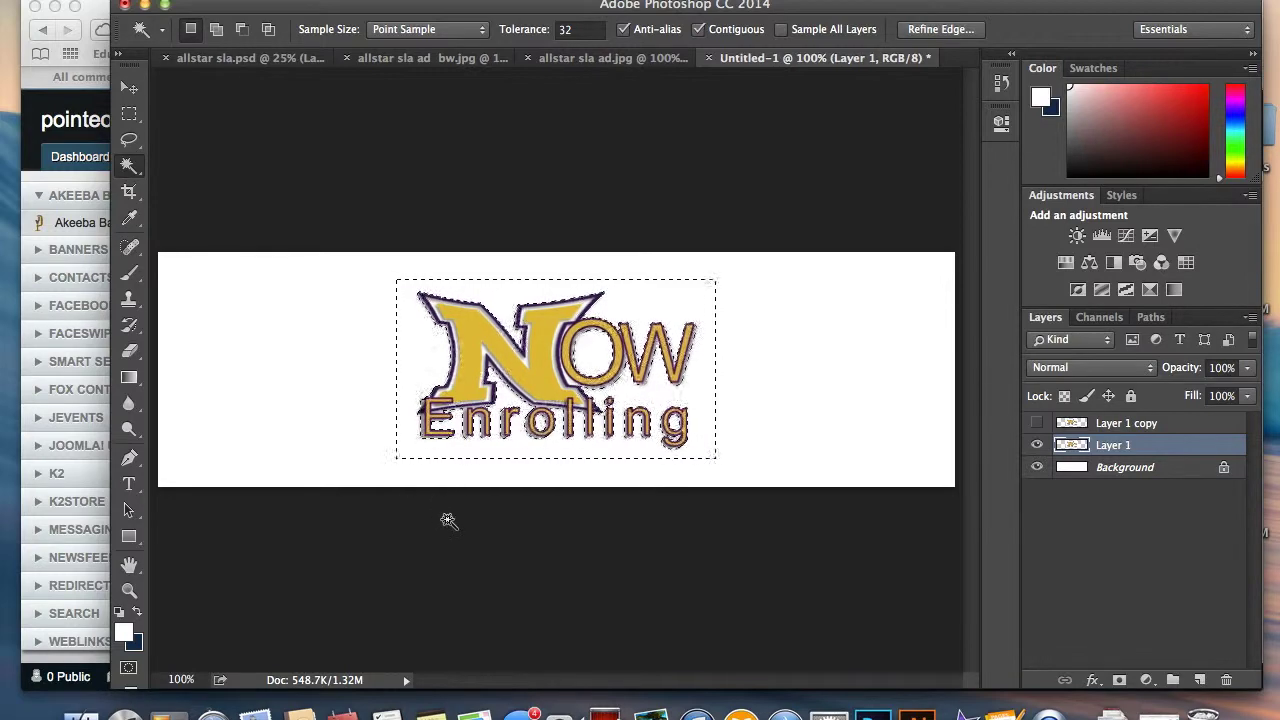
click(398, 2)
click(455, 13)
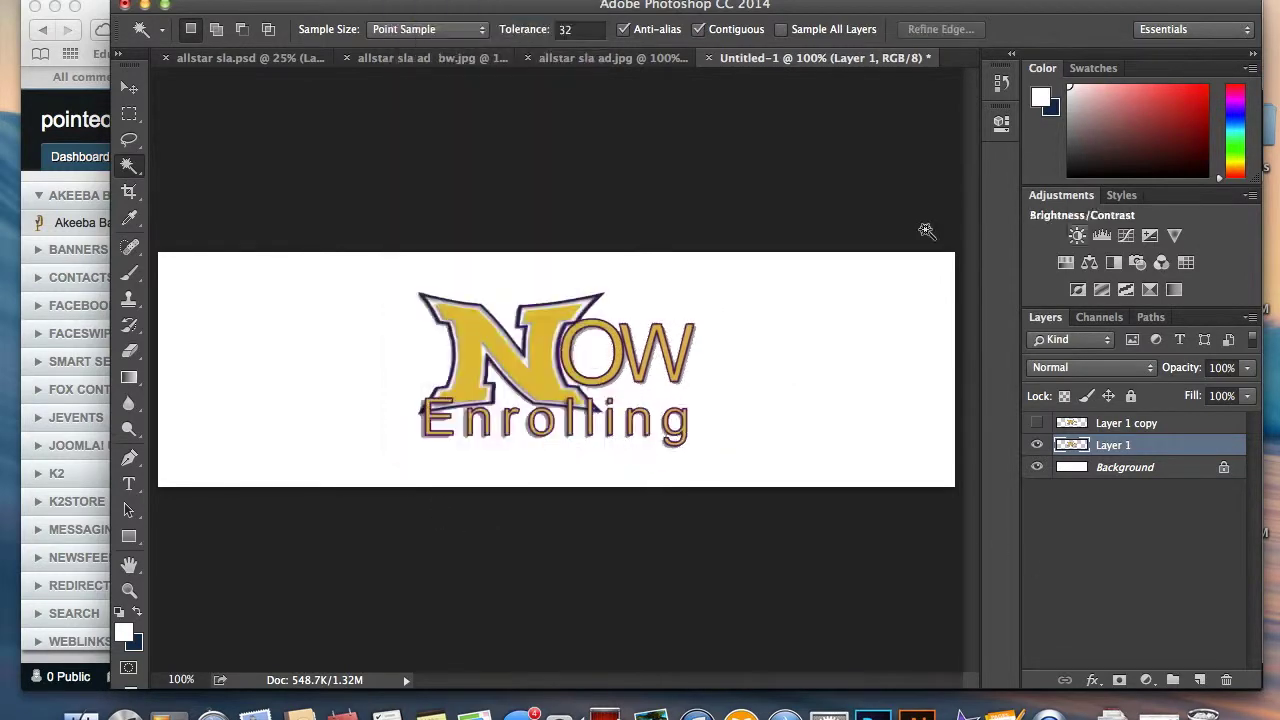
Step: Duplicate Layer 1 and set the copy's blend mode to Overlay with 61% fill
right_click(1122, 450)
click(908, 517)
click(848, 255)
click(1090, 367)
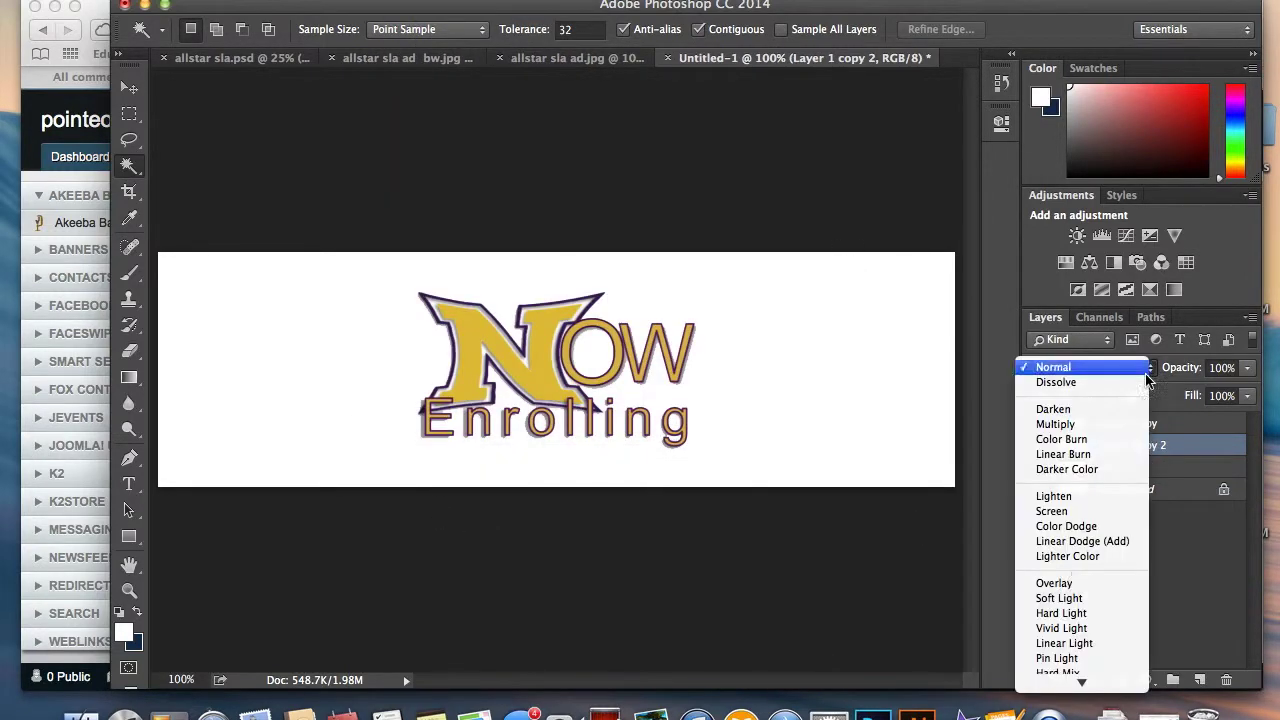
click(1065, 597)
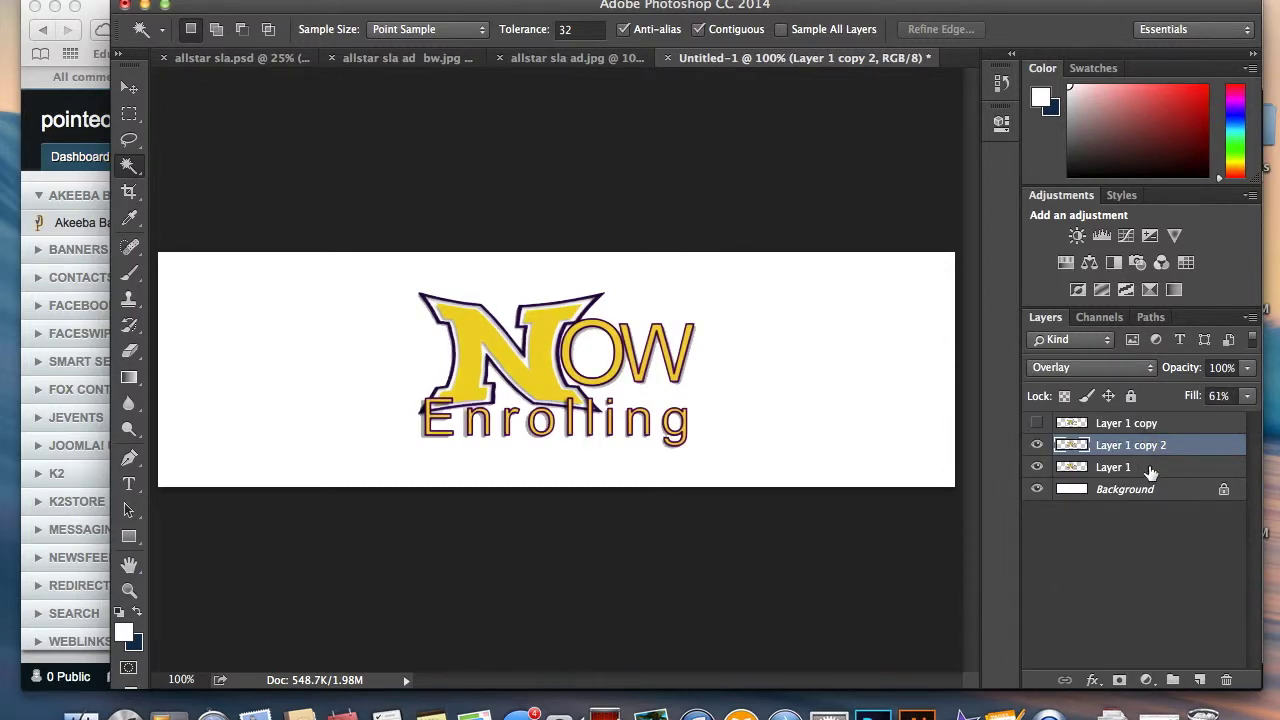
Step: Apply an Outer Glow to Layer 1 and add a new empty layer directly above the Background
double_click(1150, 469)
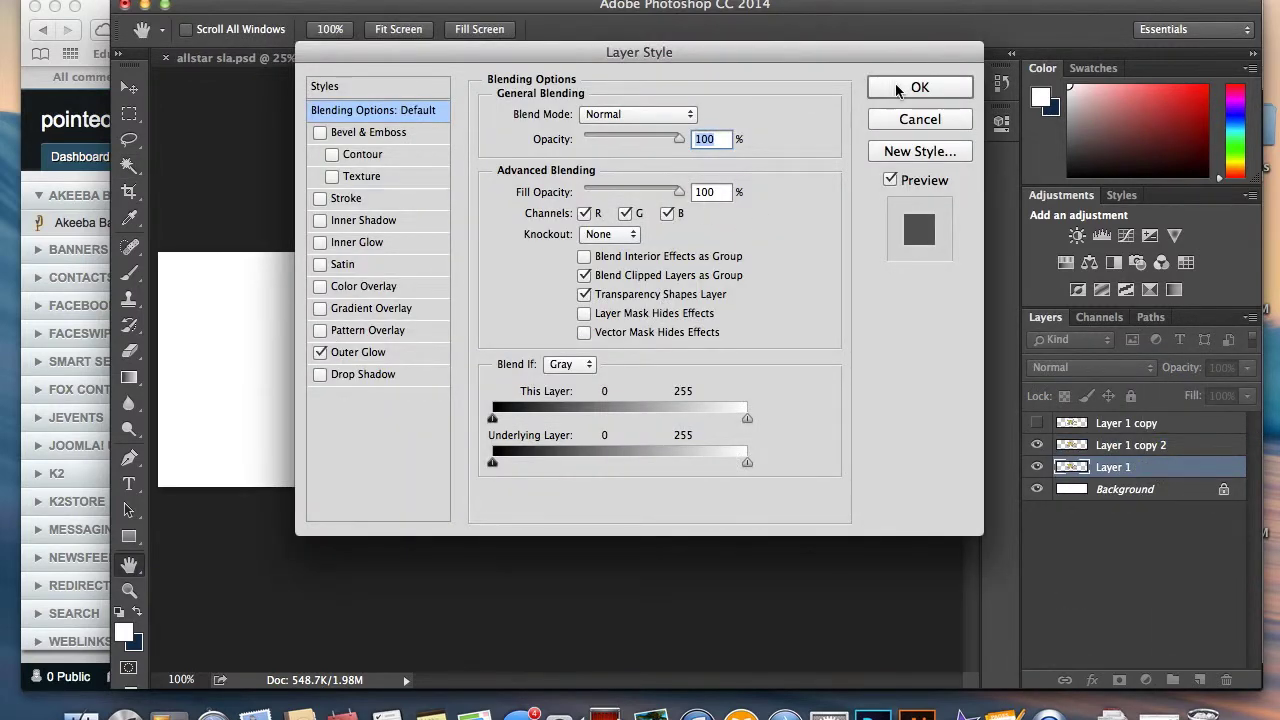
click(898, 92)
click(1125, 524)
click(1199, 680)
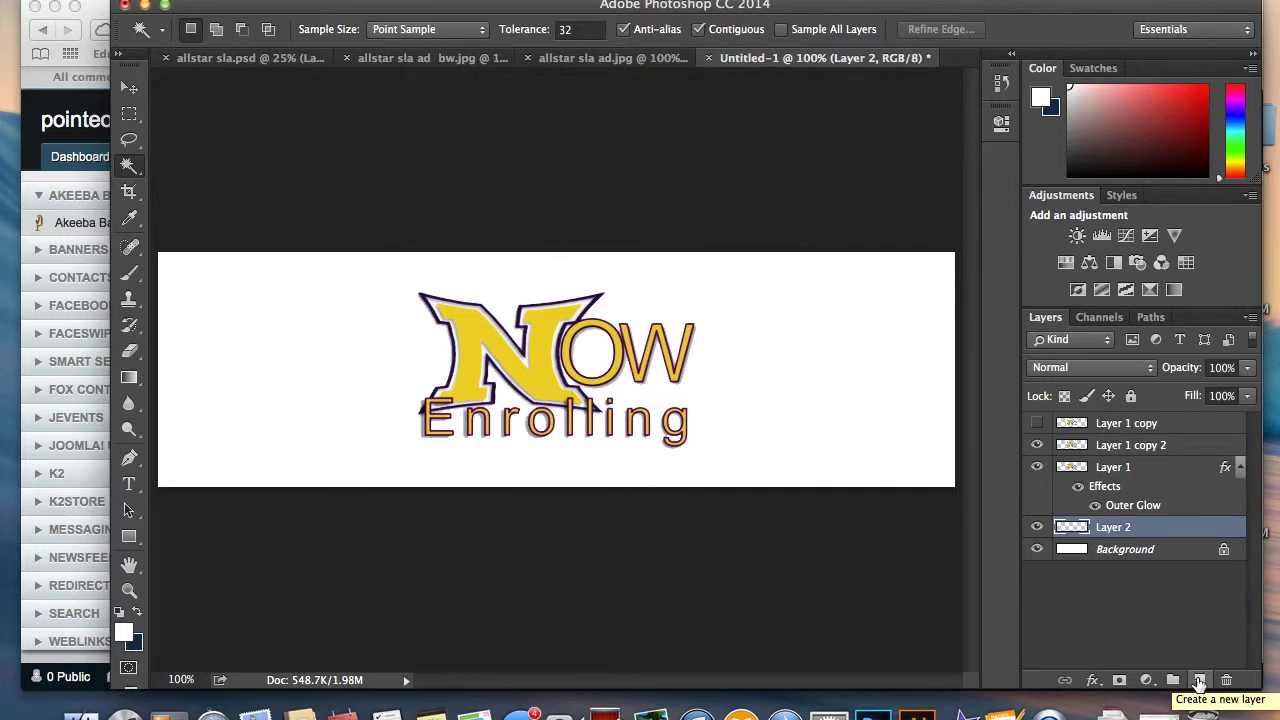
Step: Switch to the Joomla module editor in Safari and browse the site's existing images in the image picker
click(106, 36)
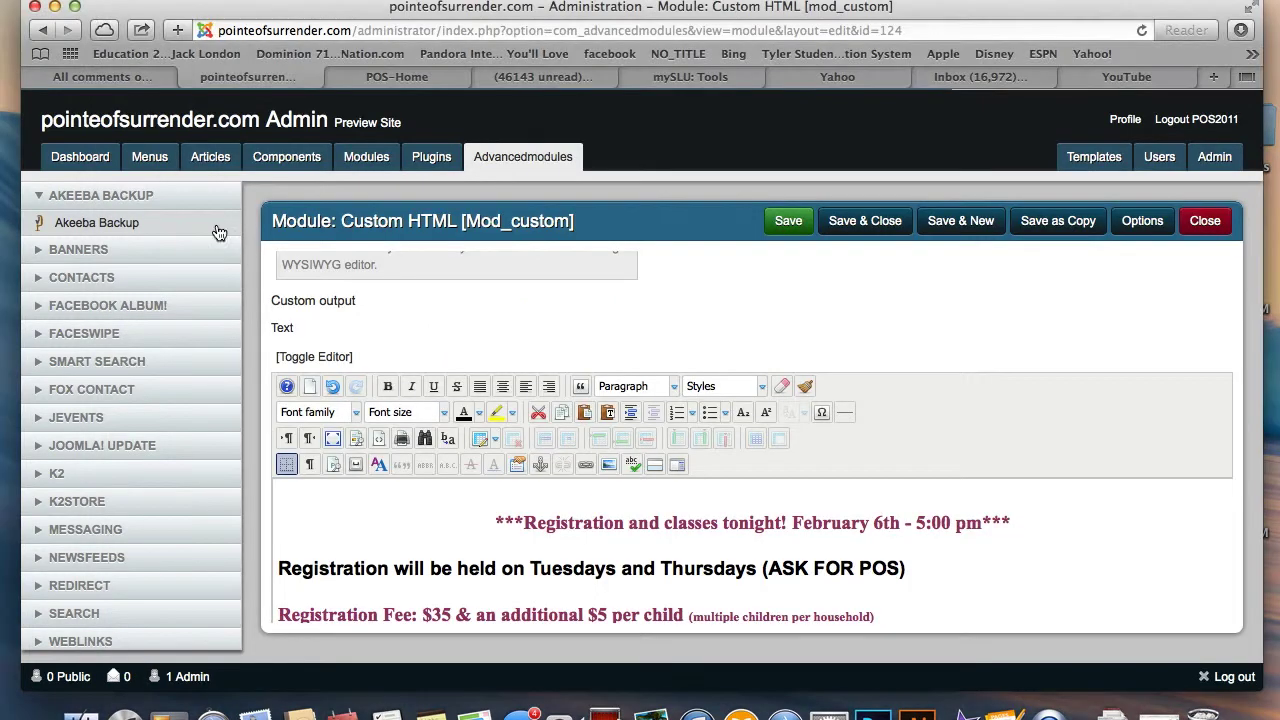
scroll(458, 560, down, 5)
click(343, 581)
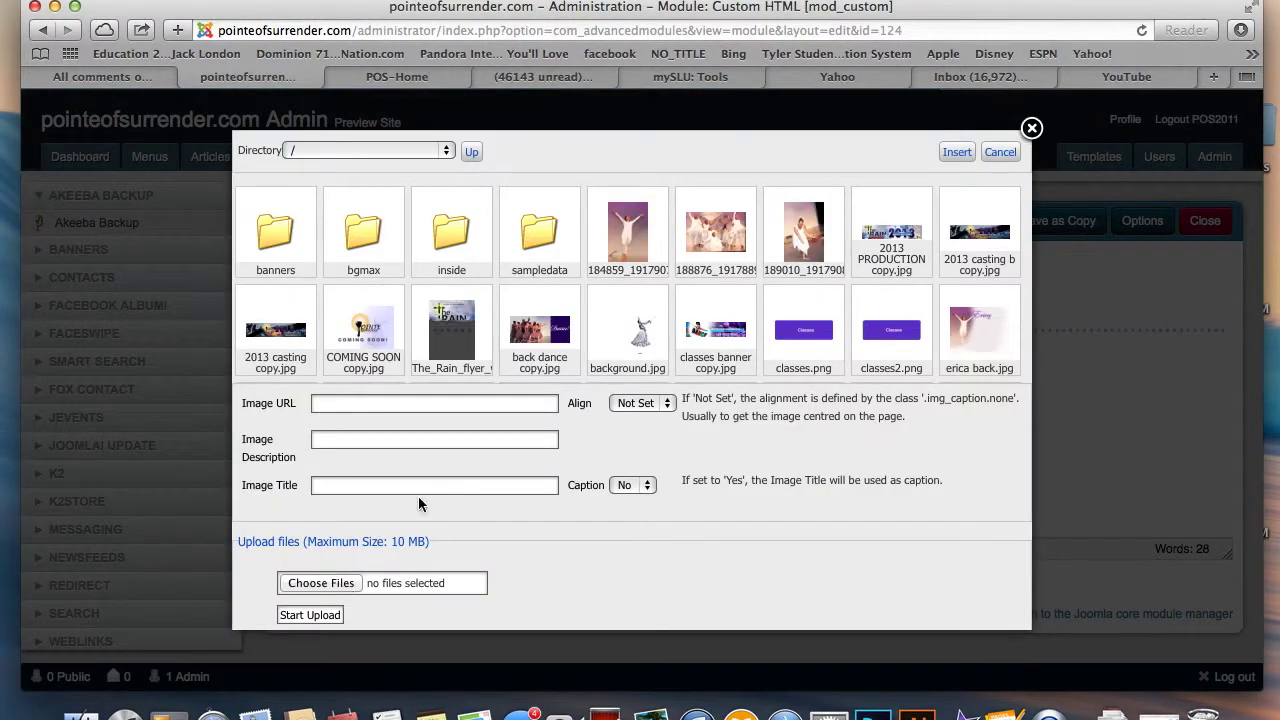
scroll(613, 318, down, 3)
click(530, 312)
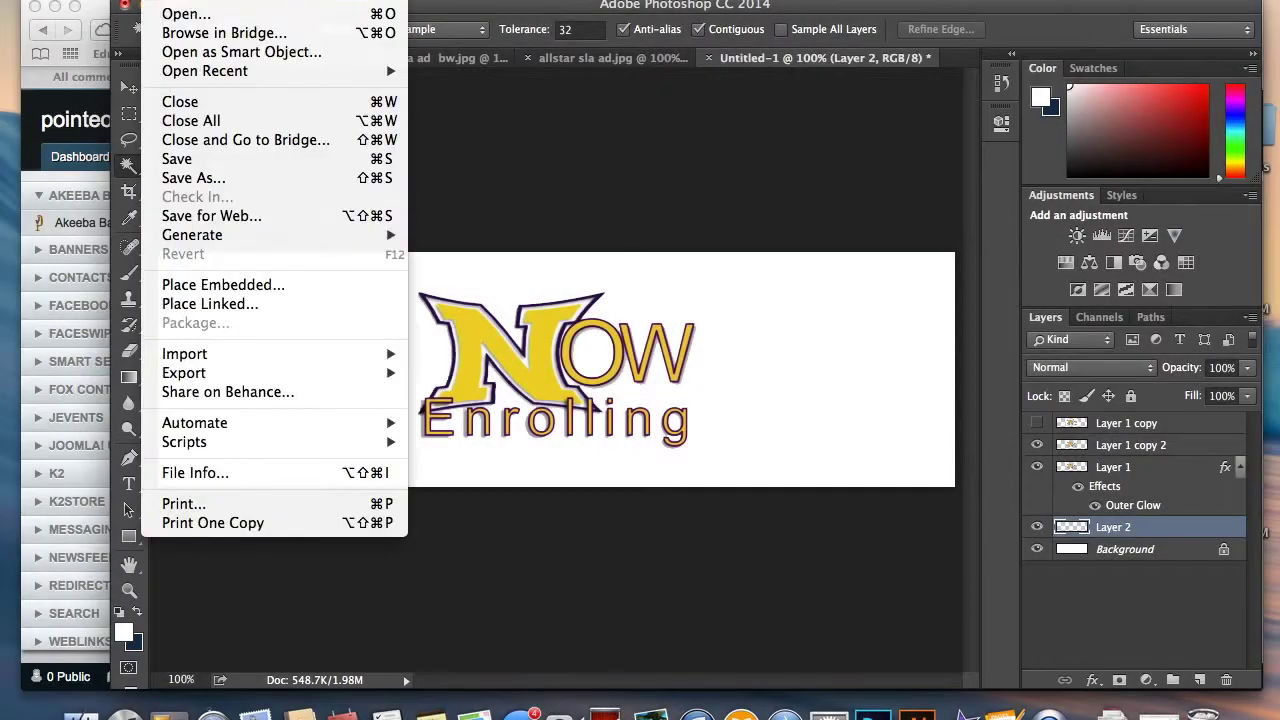
Step: Back in Photoshop, open business card-02.jpg from the 2014 folder and copy it into the banner beneath the "NOW Enrolling" lettering
click(175, 14)
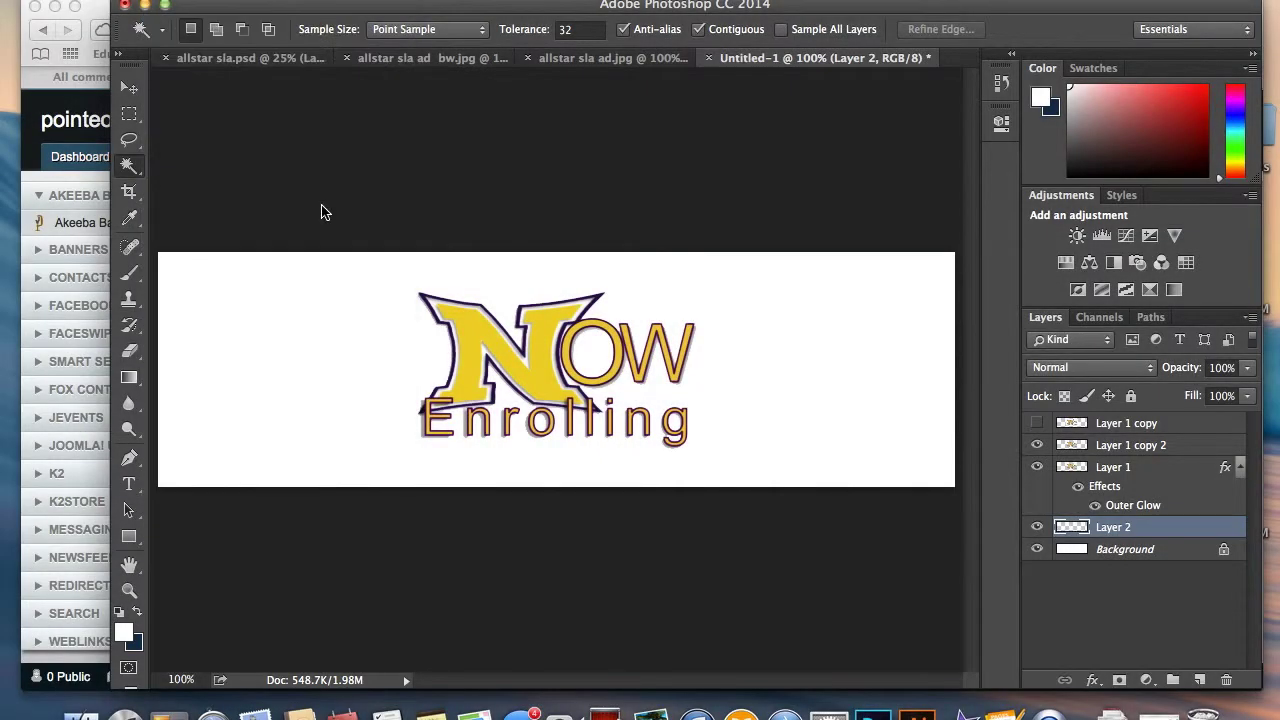
click(357, 331)
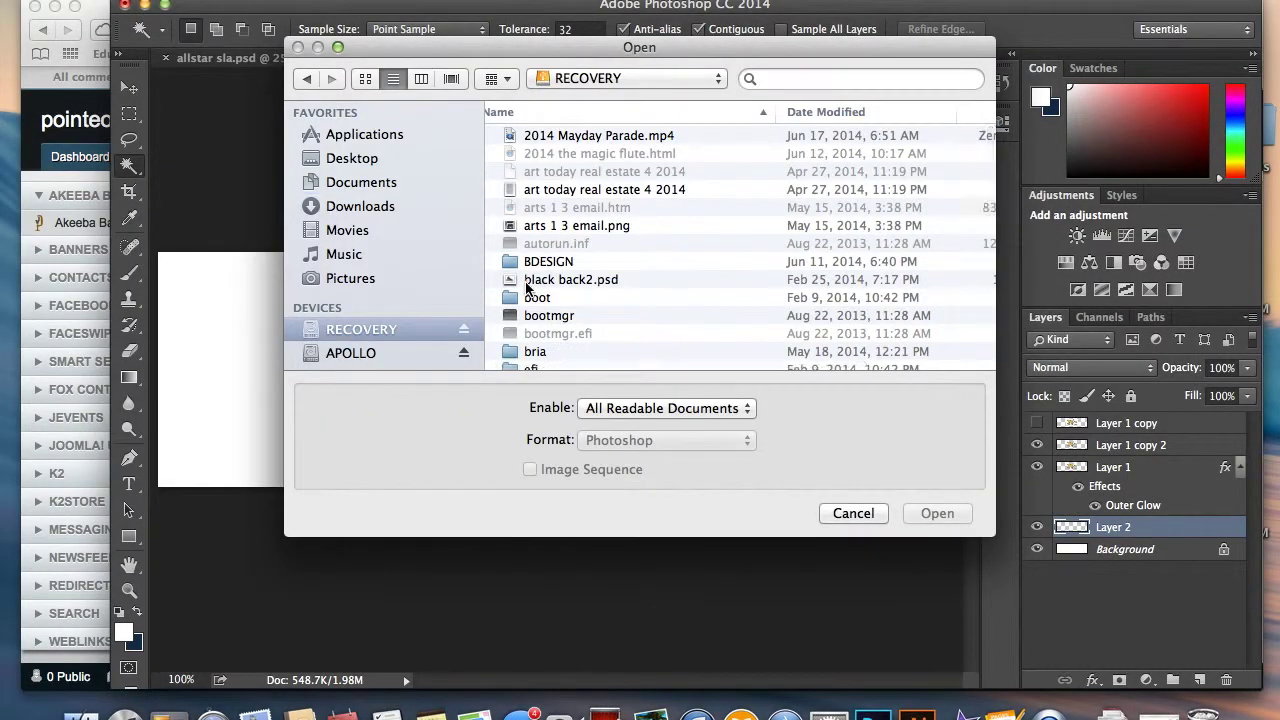
double_click(540, 231)
double_click(545, 135)
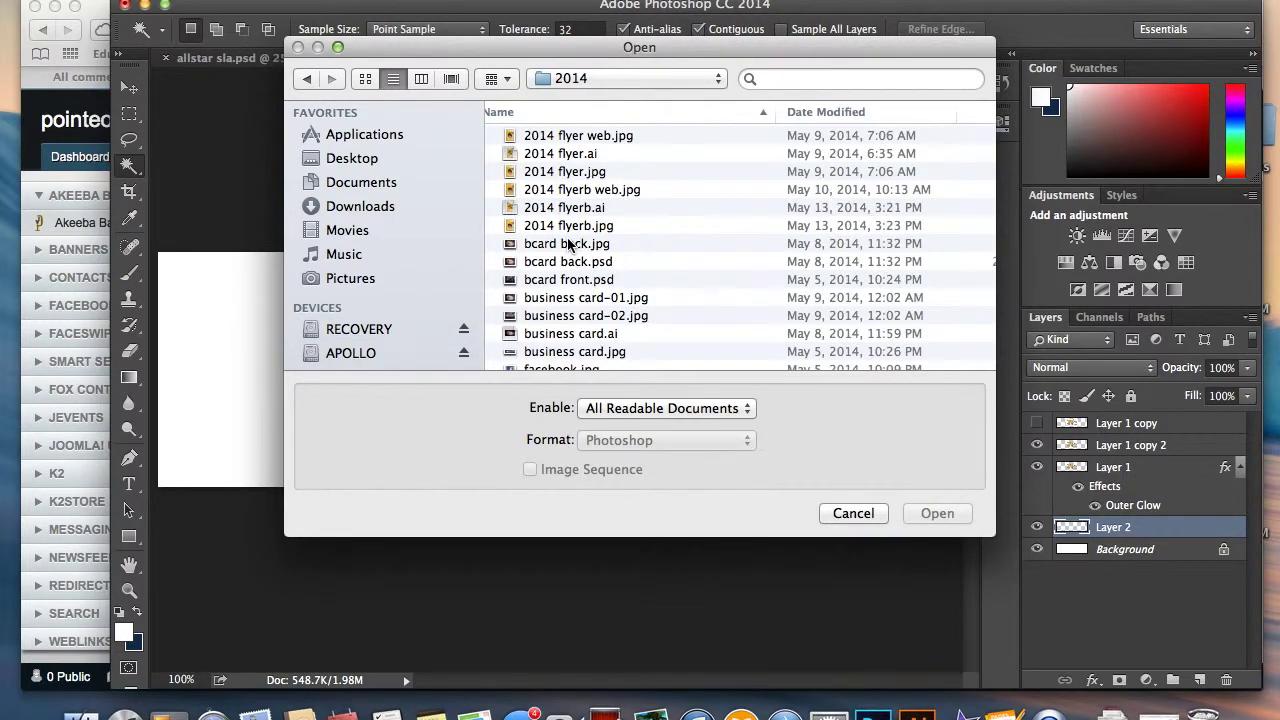
scroll(567, 240, down, 3)
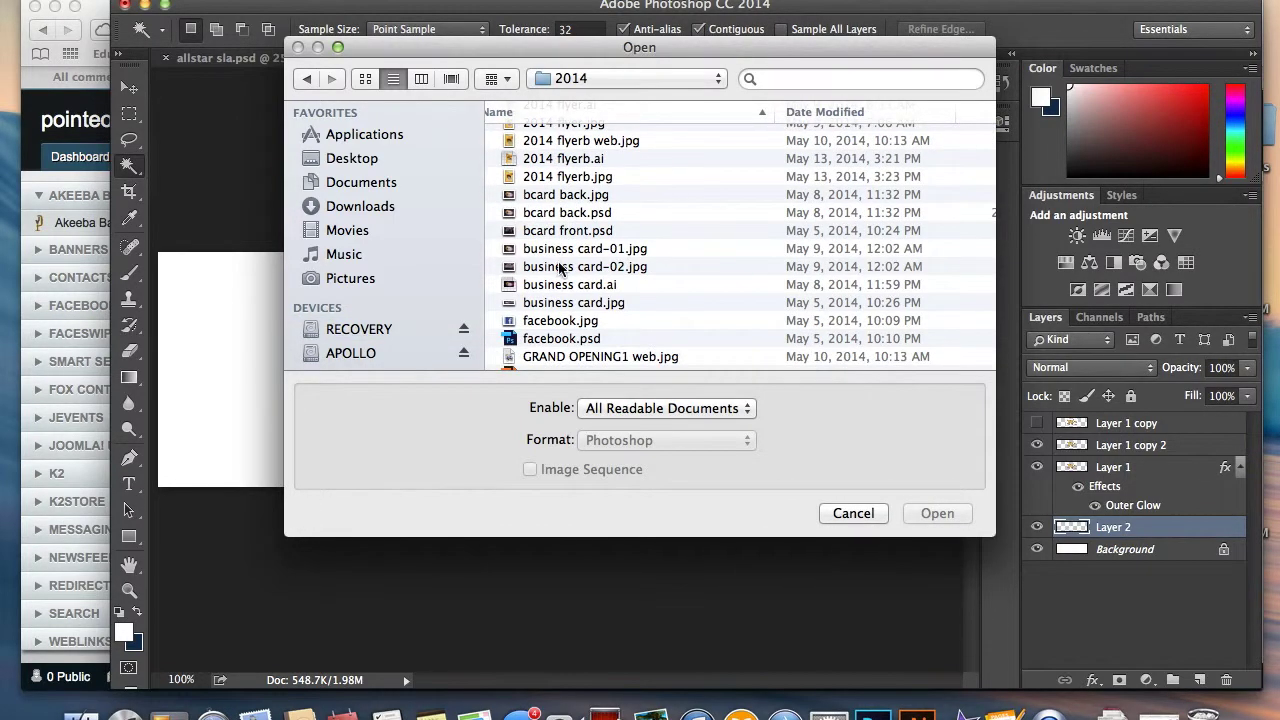
click(560, 256)
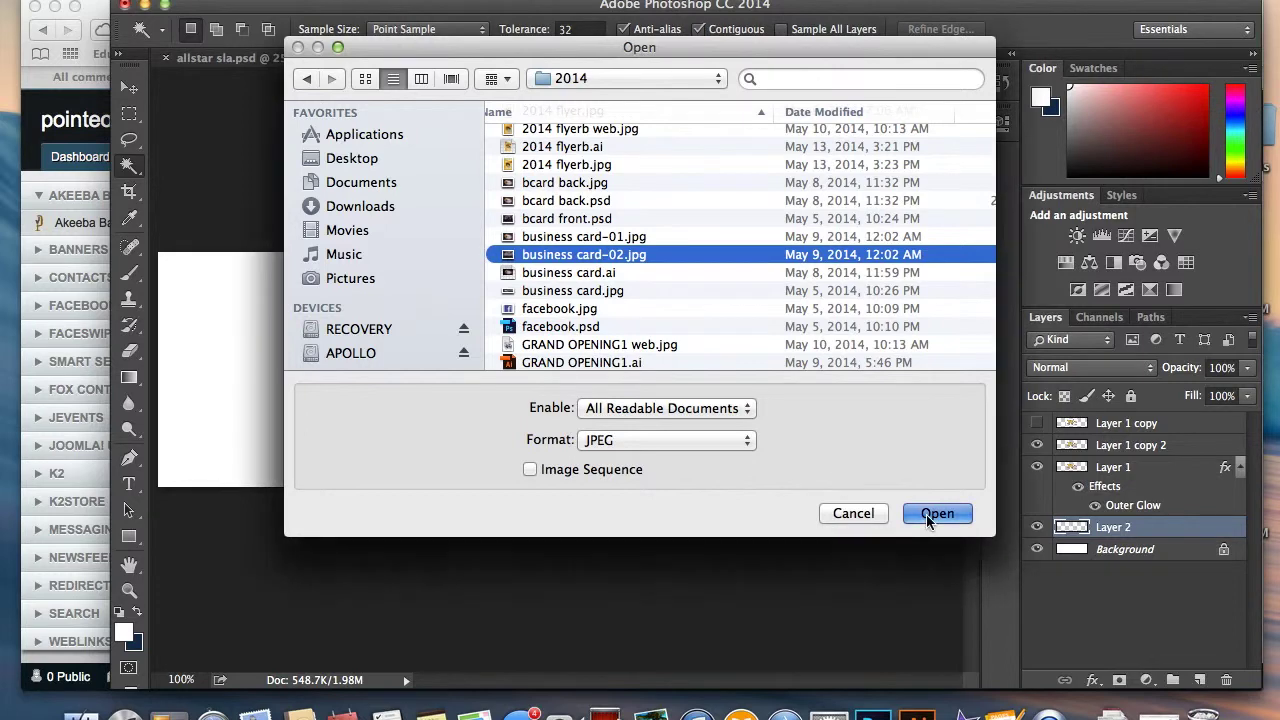
click(926, 514)
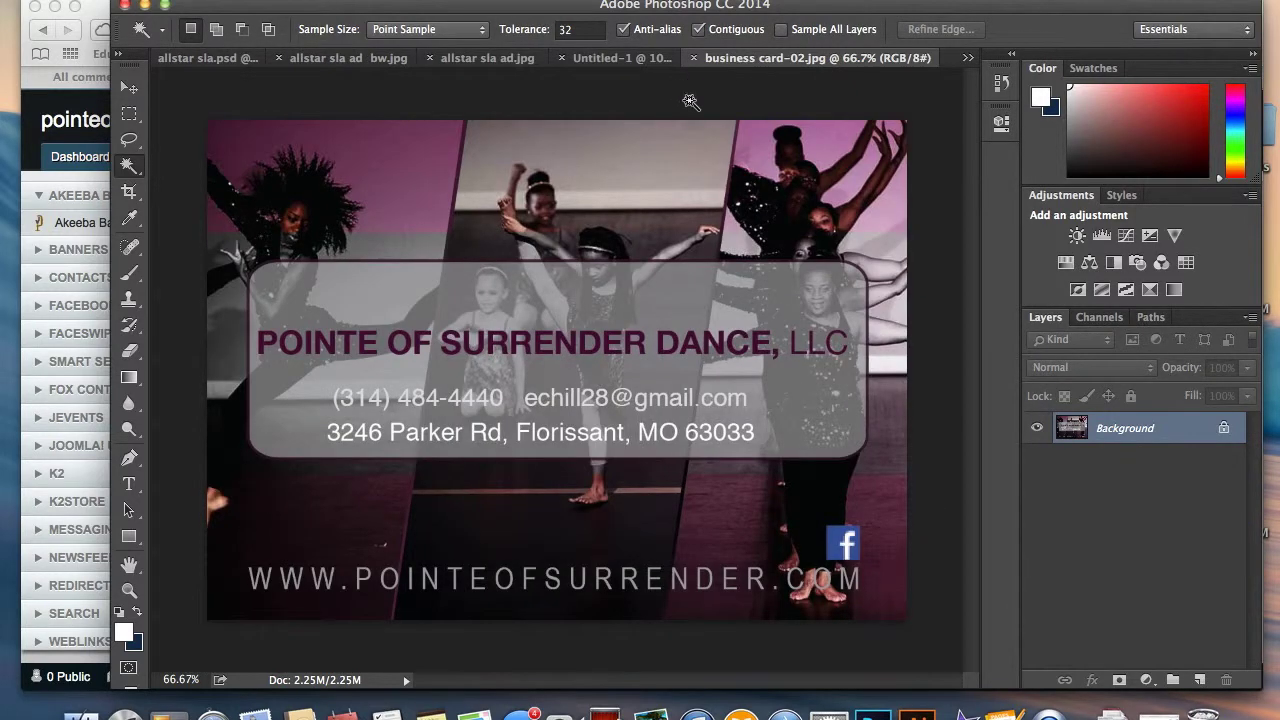
key(v)
drag(456, 213, 285, 470)
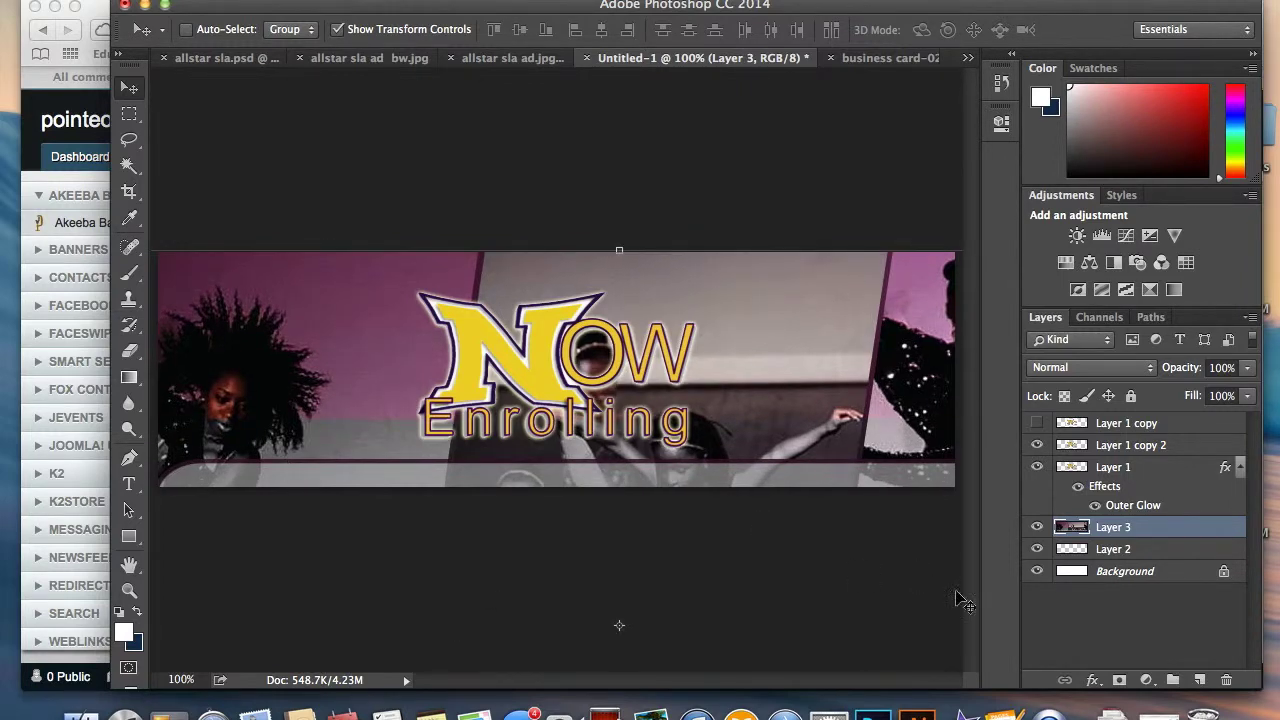
Step: Add the text "!!" above the photo layer and format it in Minion Pro Bold Cond at 72 pt
click(1199, 680)
click(128, 484)
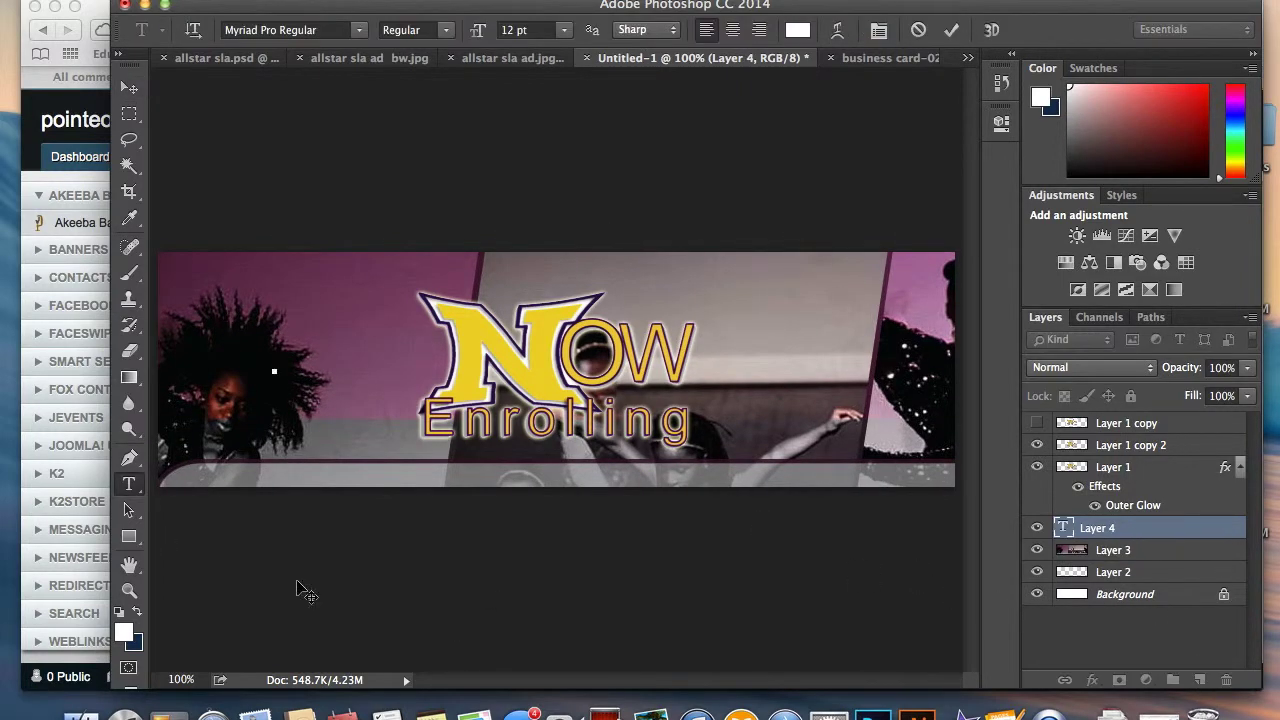
click(277, 366)
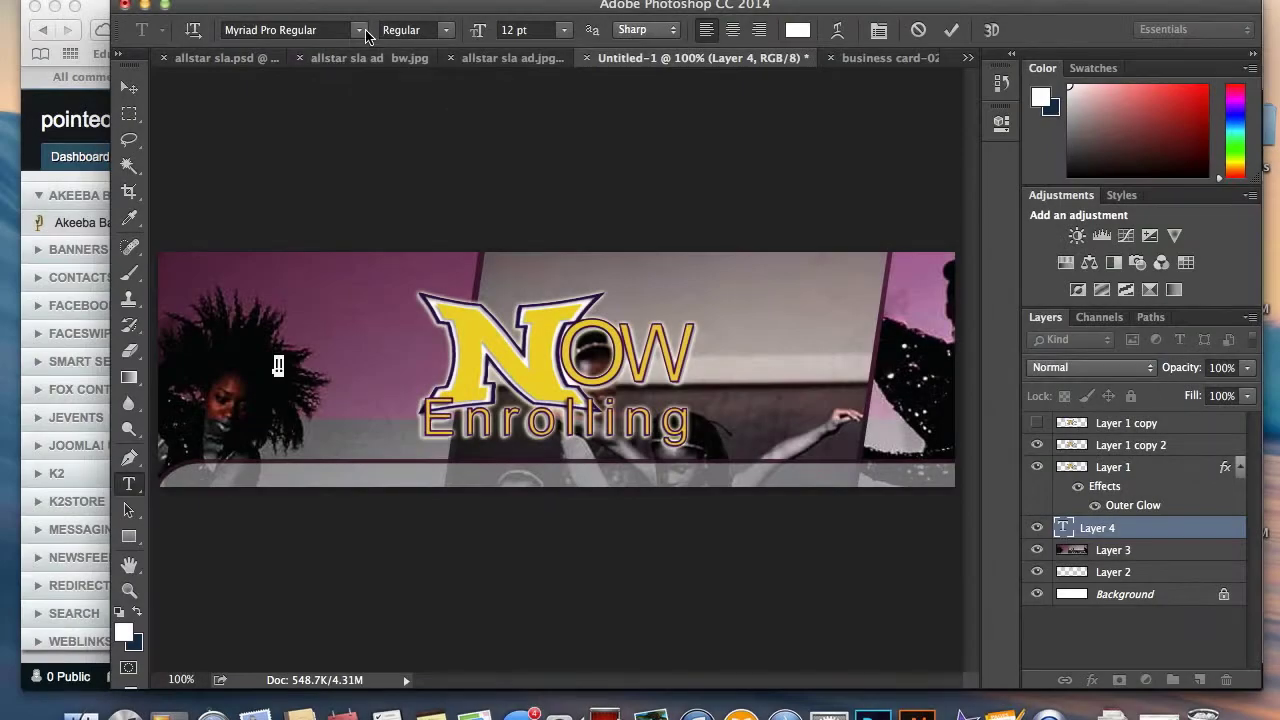
click(358, 29)
click(300, 212)
click(564, 30)
click(530, 225)
click(564, 30)
click(530, 260)
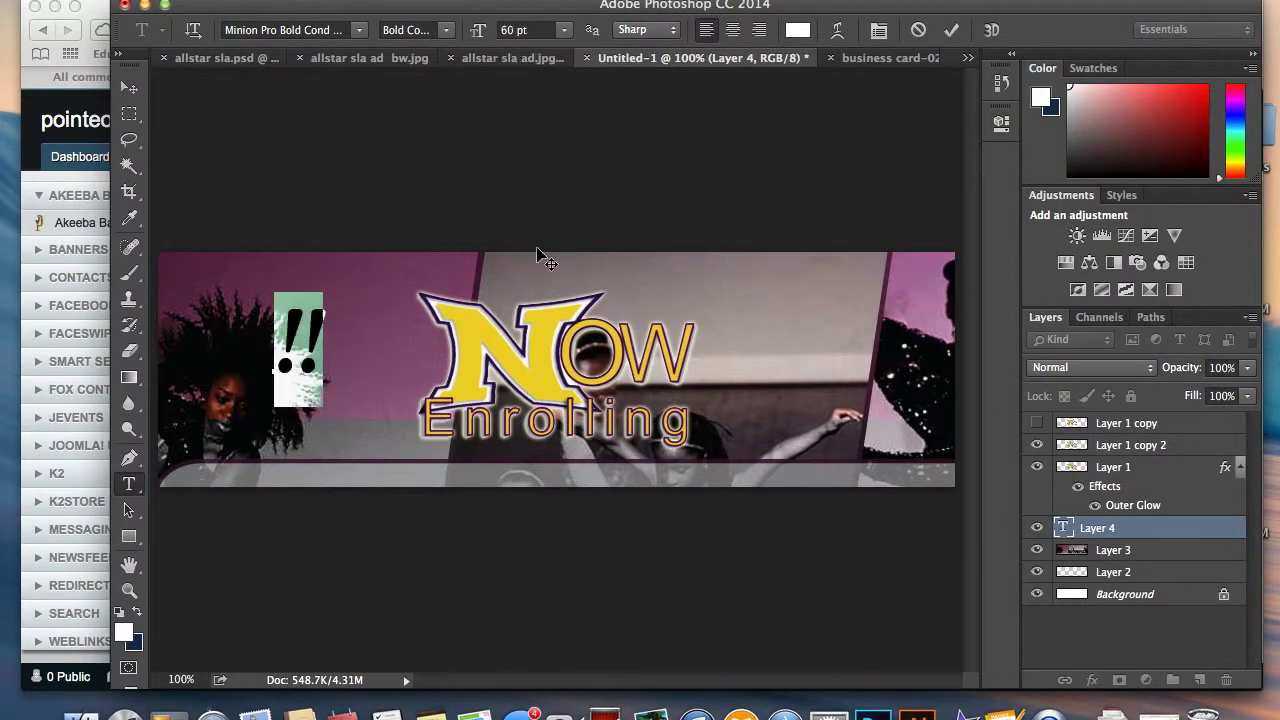
click(563, 33)
click(533, 269)
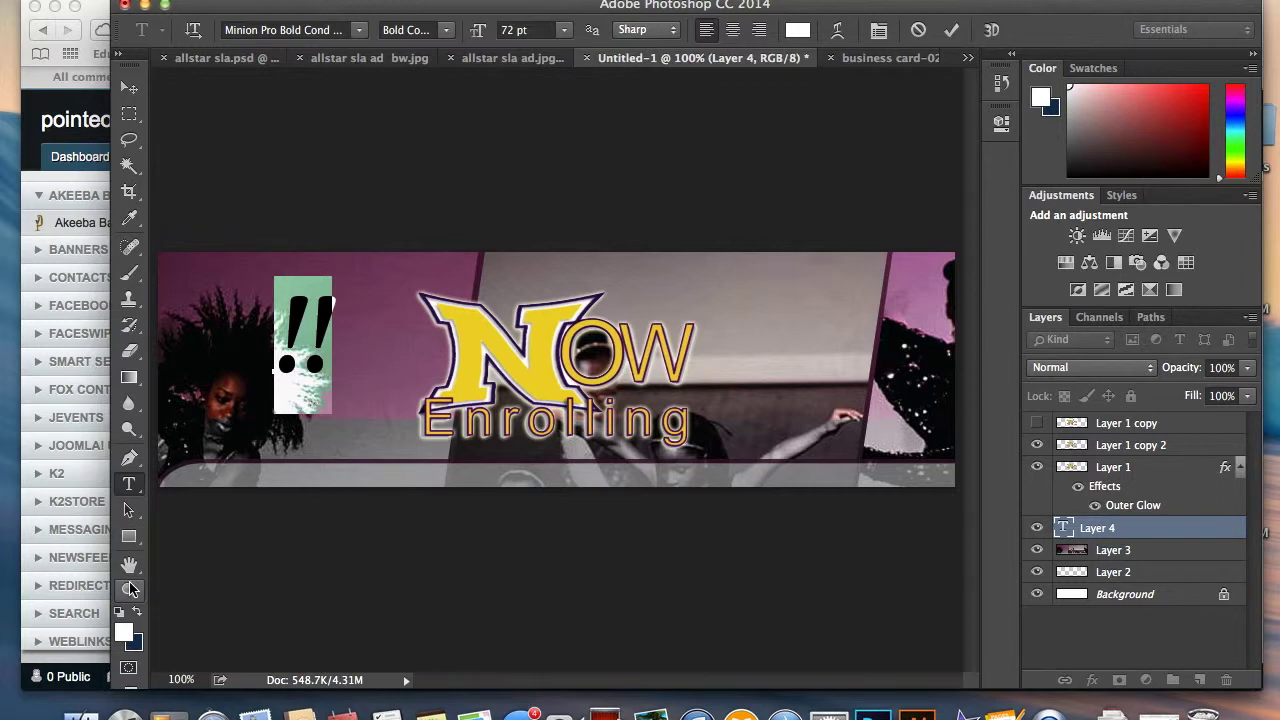
Step: Color the "!!" with the yellow sampled from the N, enlarge it to about 140%, and place it just after "NOW"
click(129, 218)
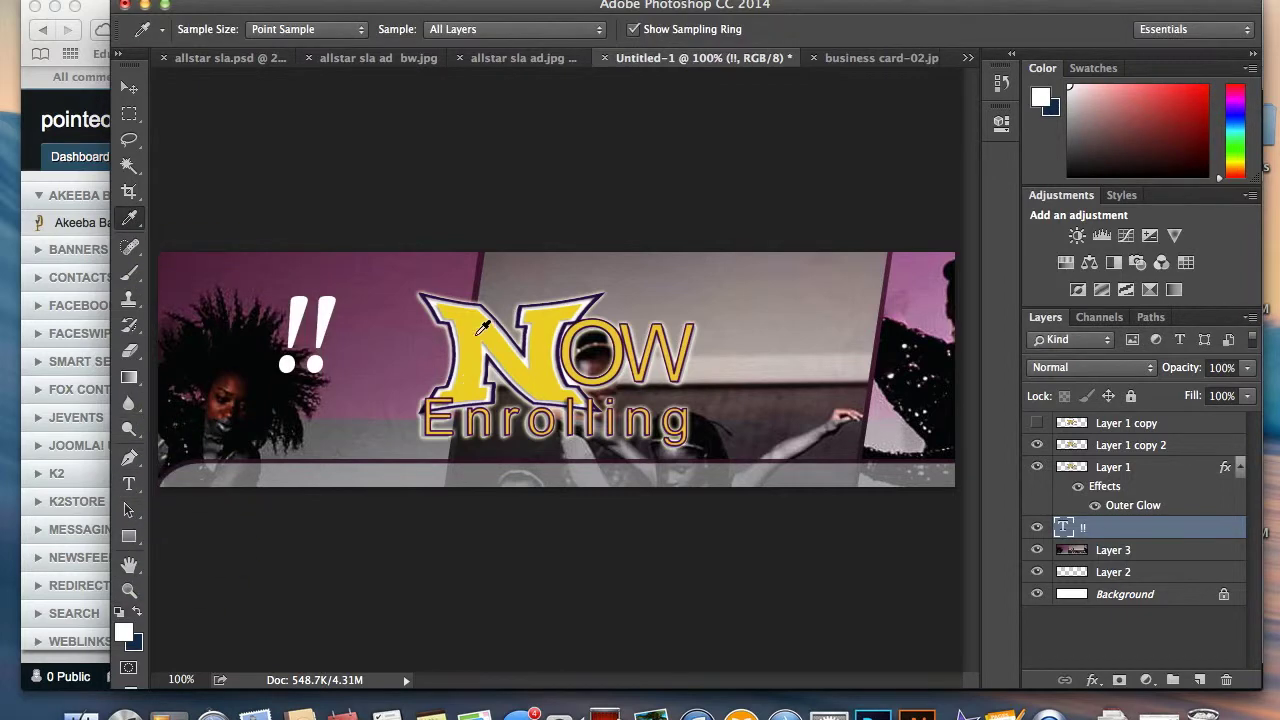
click(476, 338)
click(129, 88)
drag(335, 299, 781, 272)
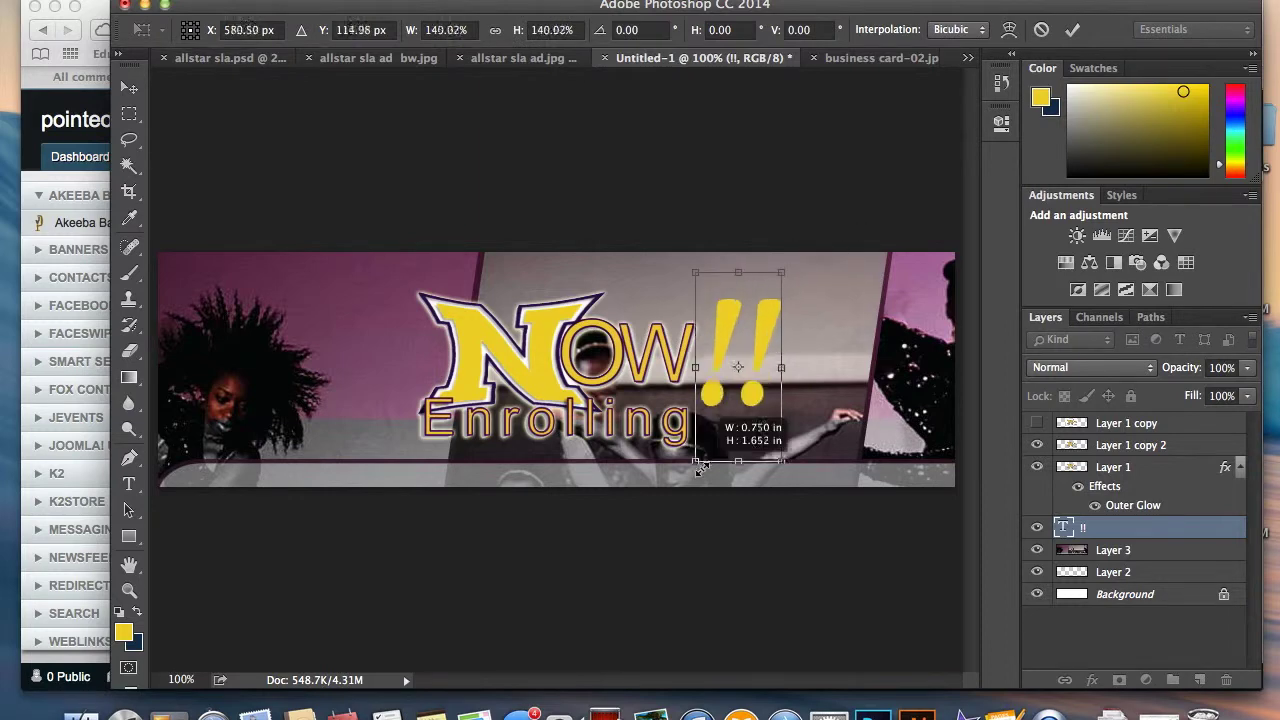
click(129, 88)
click(806, 248)
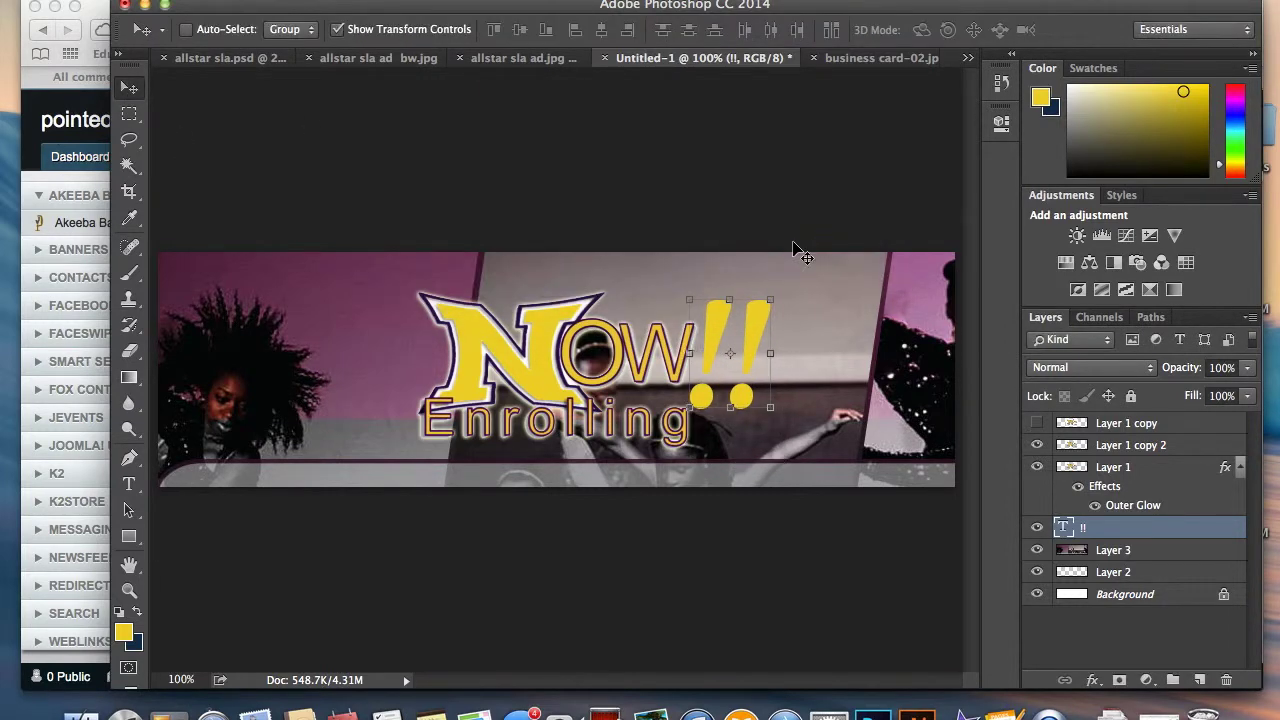
Step: Give the "!!" text a 3 px outside stroke in white (ffffff)
double_click(1160, 530)
click(322, 200)
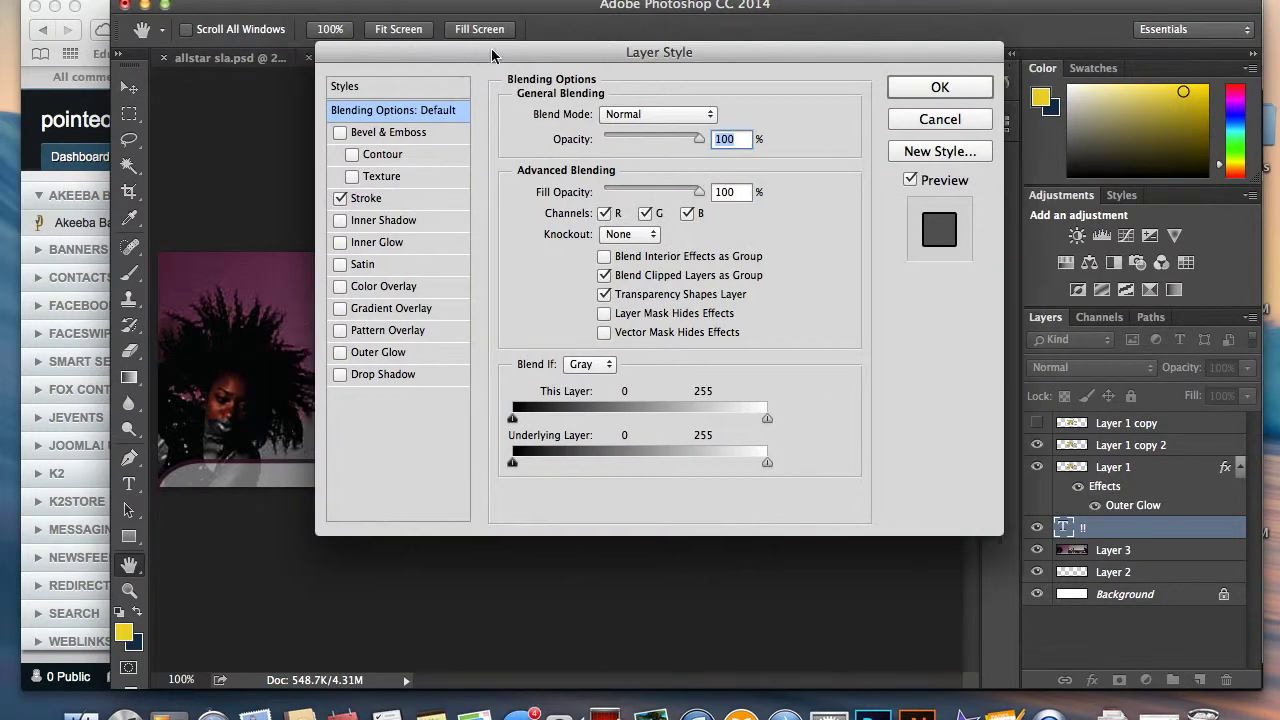
click(900, 240)
click(1056, 292)
drag(700, 200, 680, 137)
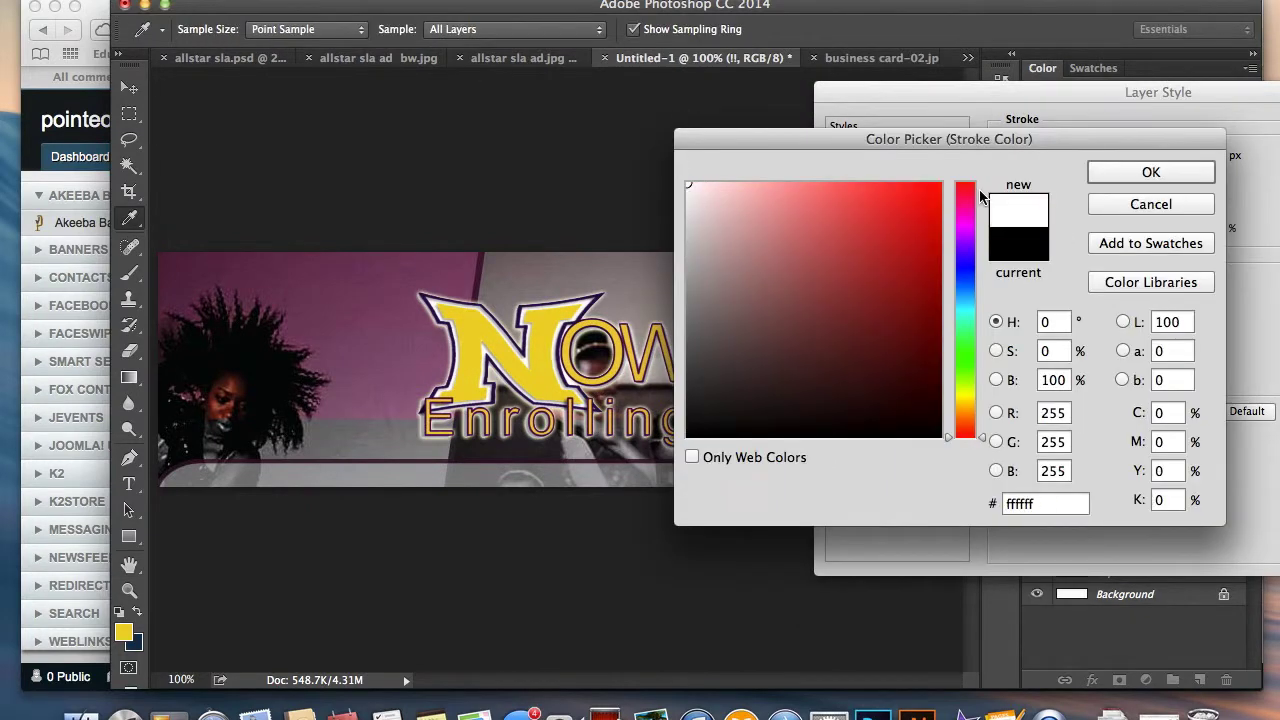
click(1122, 178)
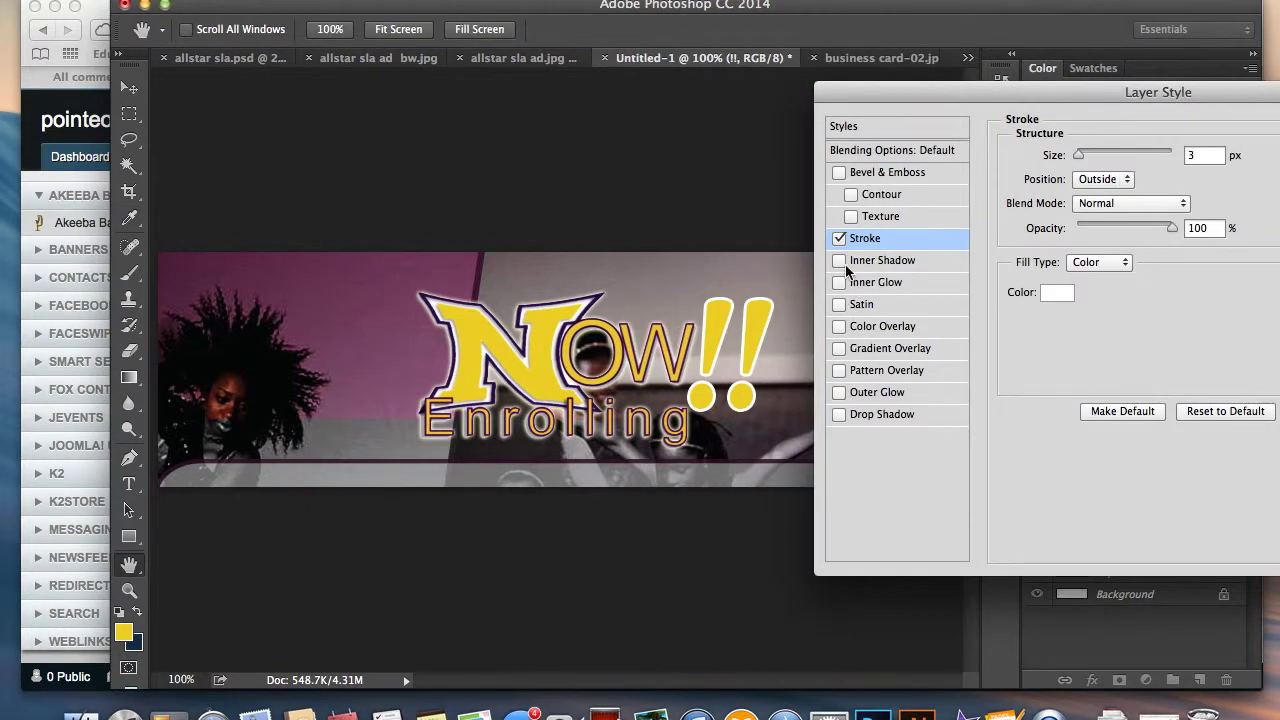
Step: Add an Outer Glow and a dark purple Multiply Drop Shadow to the "!!" text
click(839, 414)
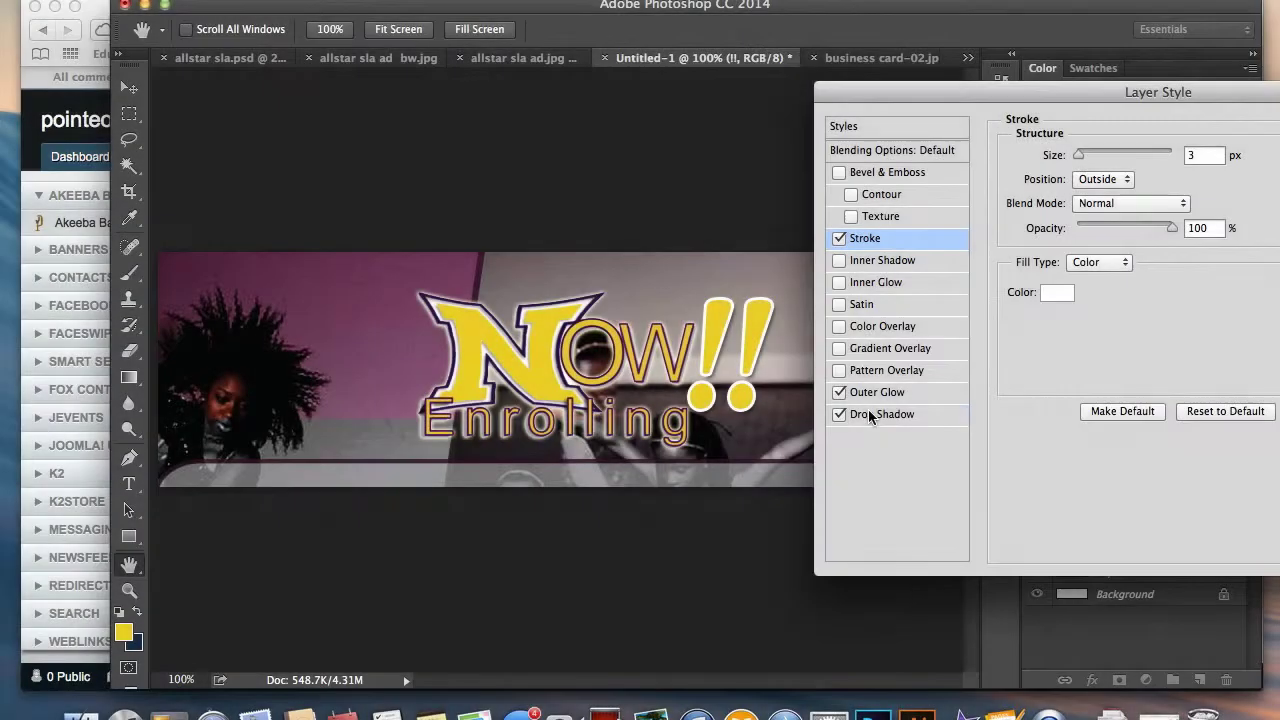
click(870, 416)
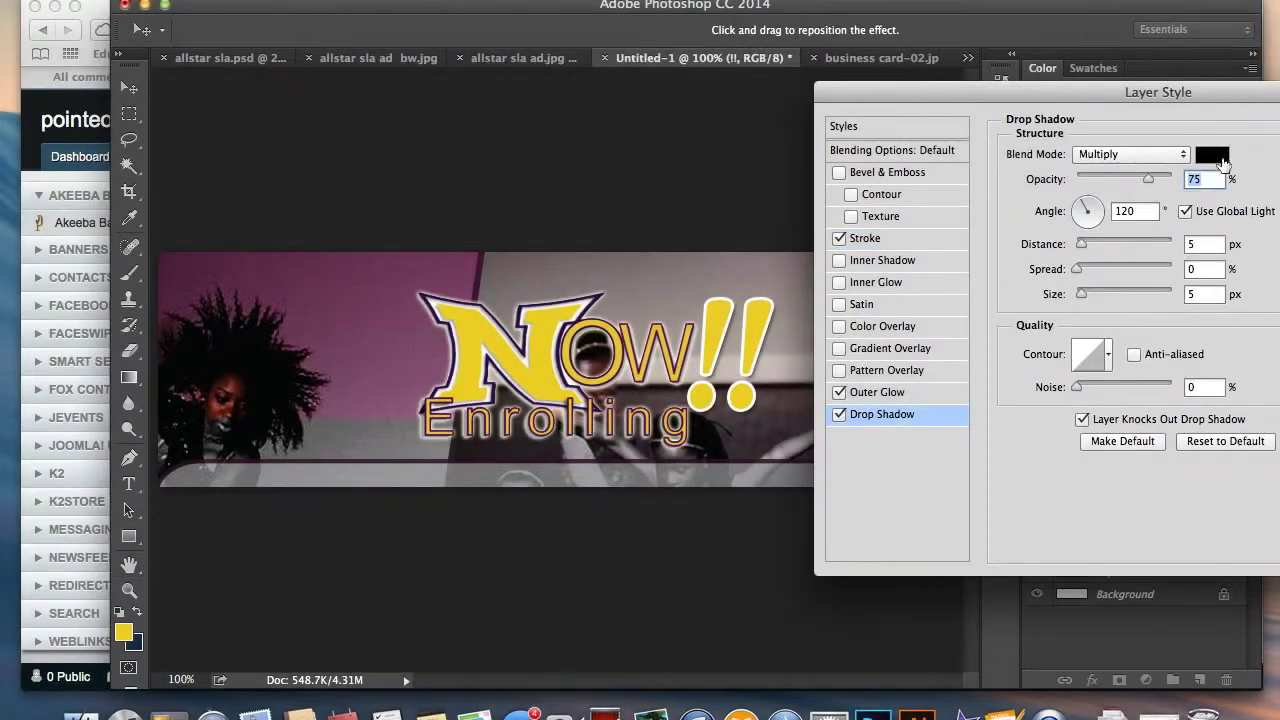
click(1218, 156)
click(817, 360)
click(1112, 172)
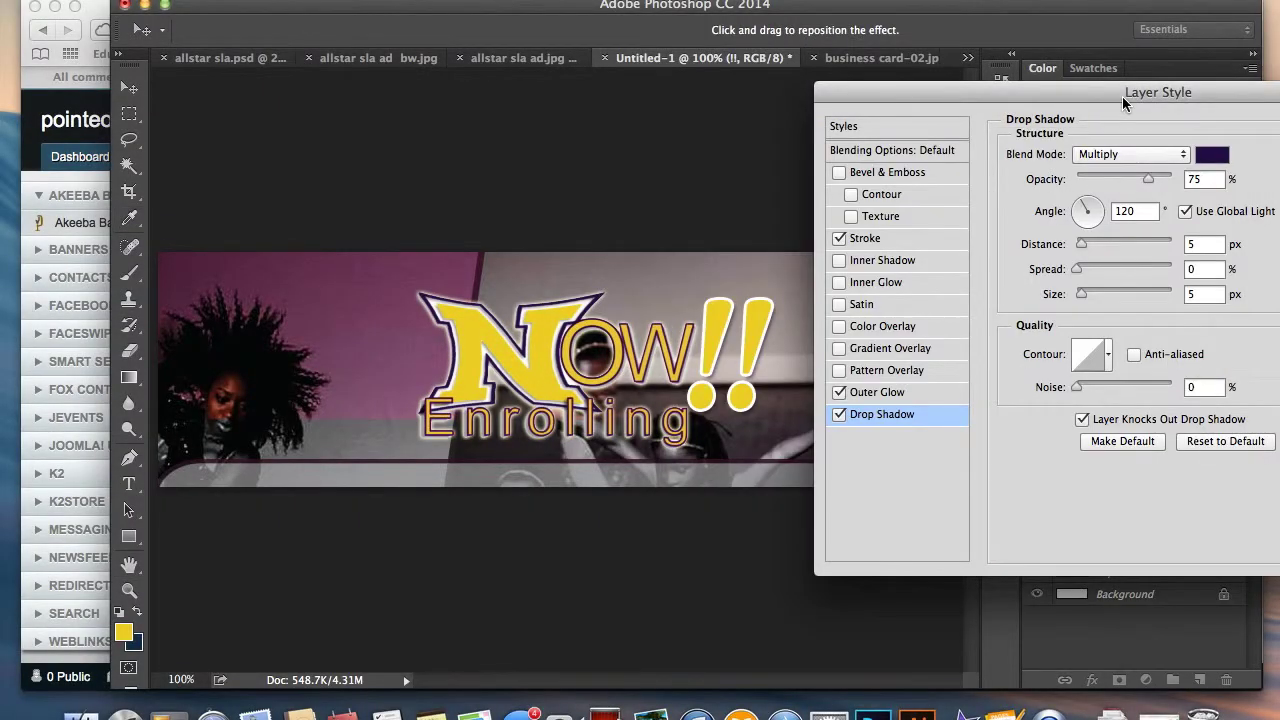
drag(1119, 95, 778, 98)
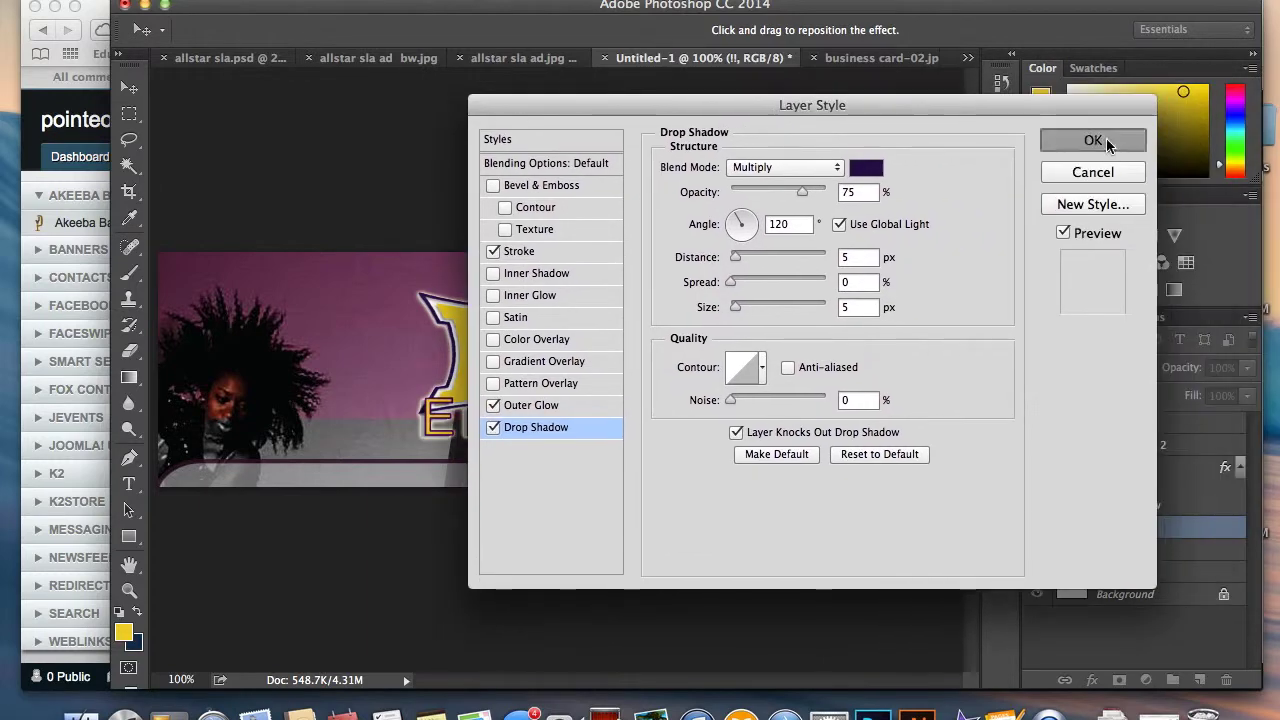
key(Return)
Step: Add a new layer at the top of the stack and place pos LLC logo.png from the 2014 folder as an embedded file
click(1158, 434)
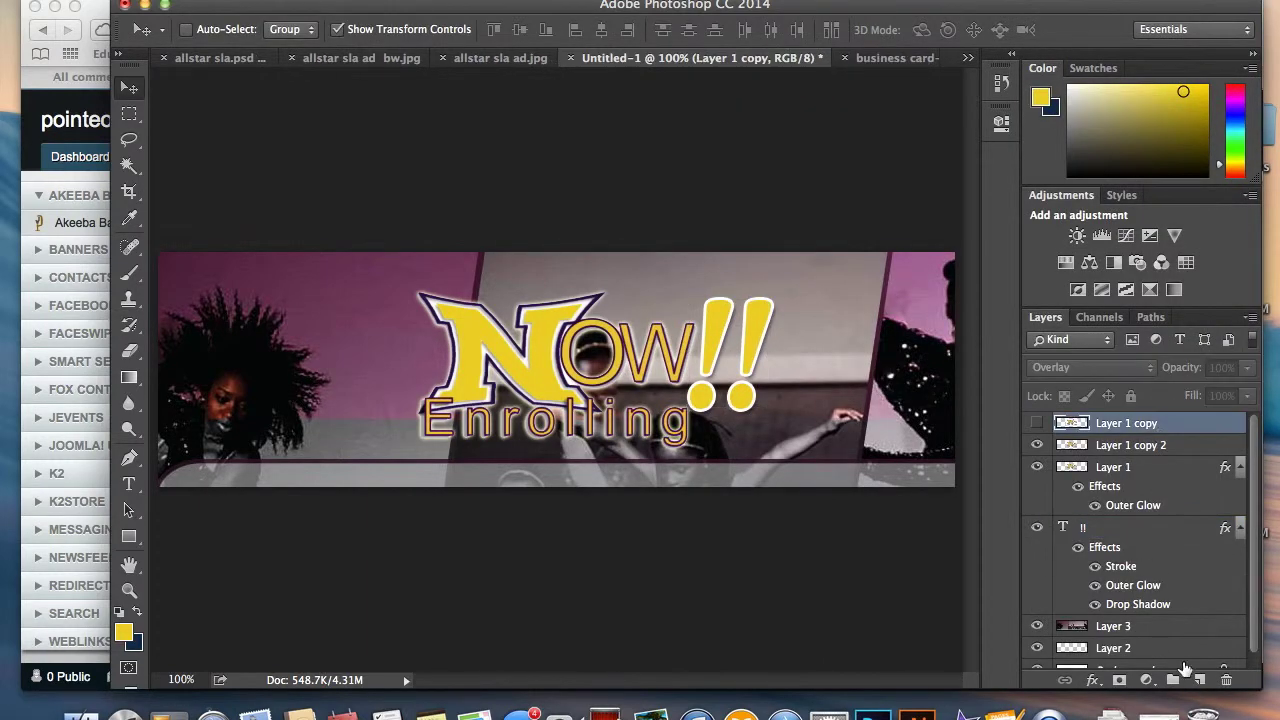
click(1199, 679)
click(160, 0)
click(198, 285)
scroll(612, 278, down, 10)
scroll(608, 278, up, 2)
click(394, 345)
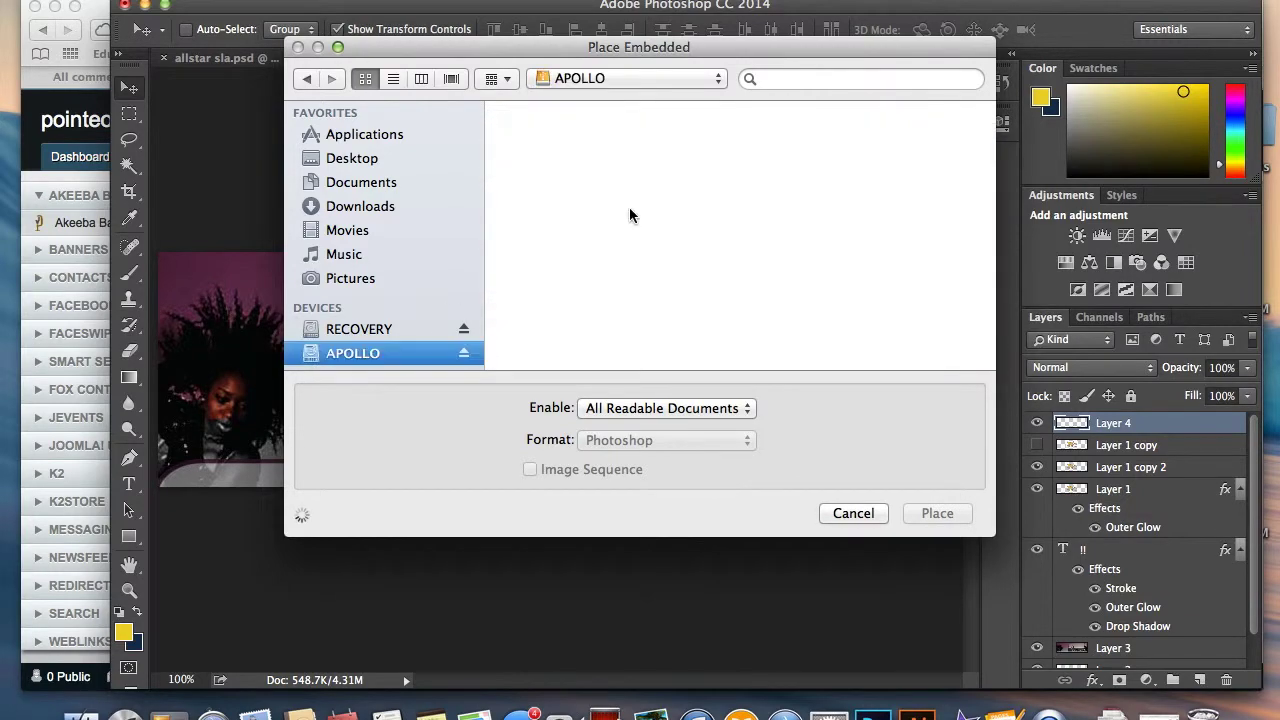
scroll(598, 268, down, 10)
scroll(598, 268, down, 5)
double_click(545, 290)
scroll(545, 260, up, 15)
click(522, 209)
double_click(524, 208)
scroll(585, 273, down, 5)
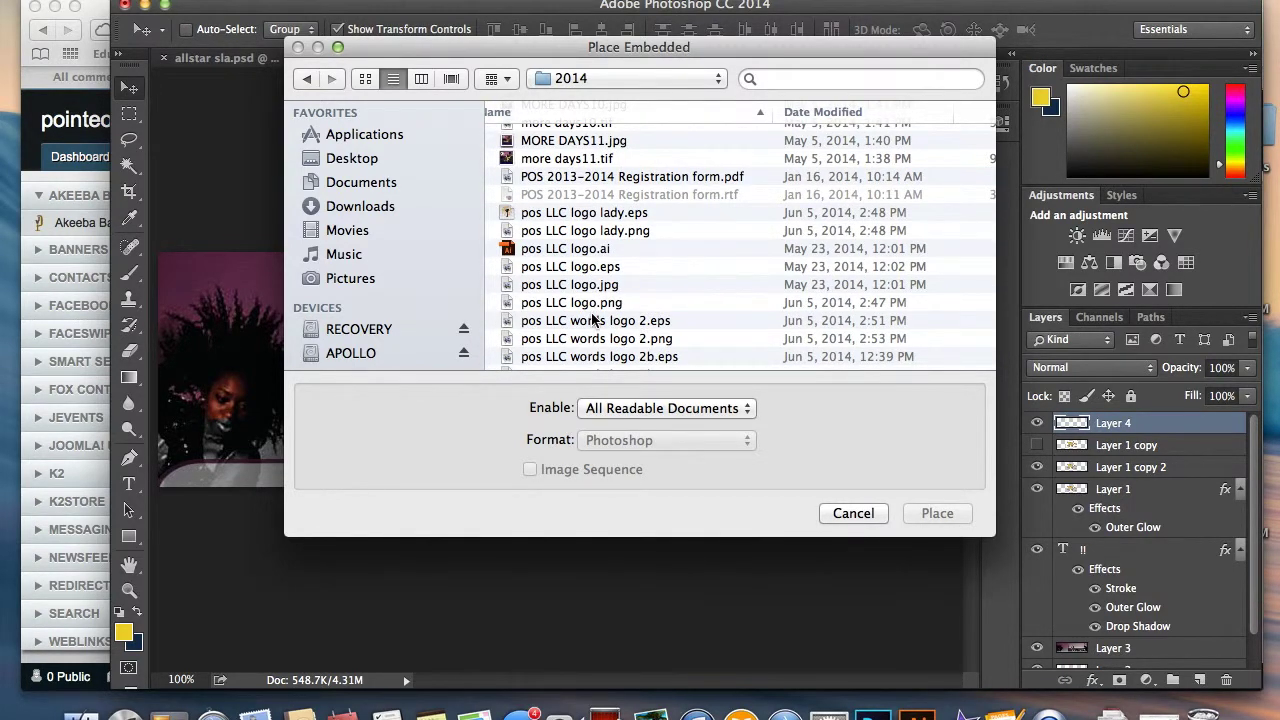
click(590, 304)
click(937, 513)
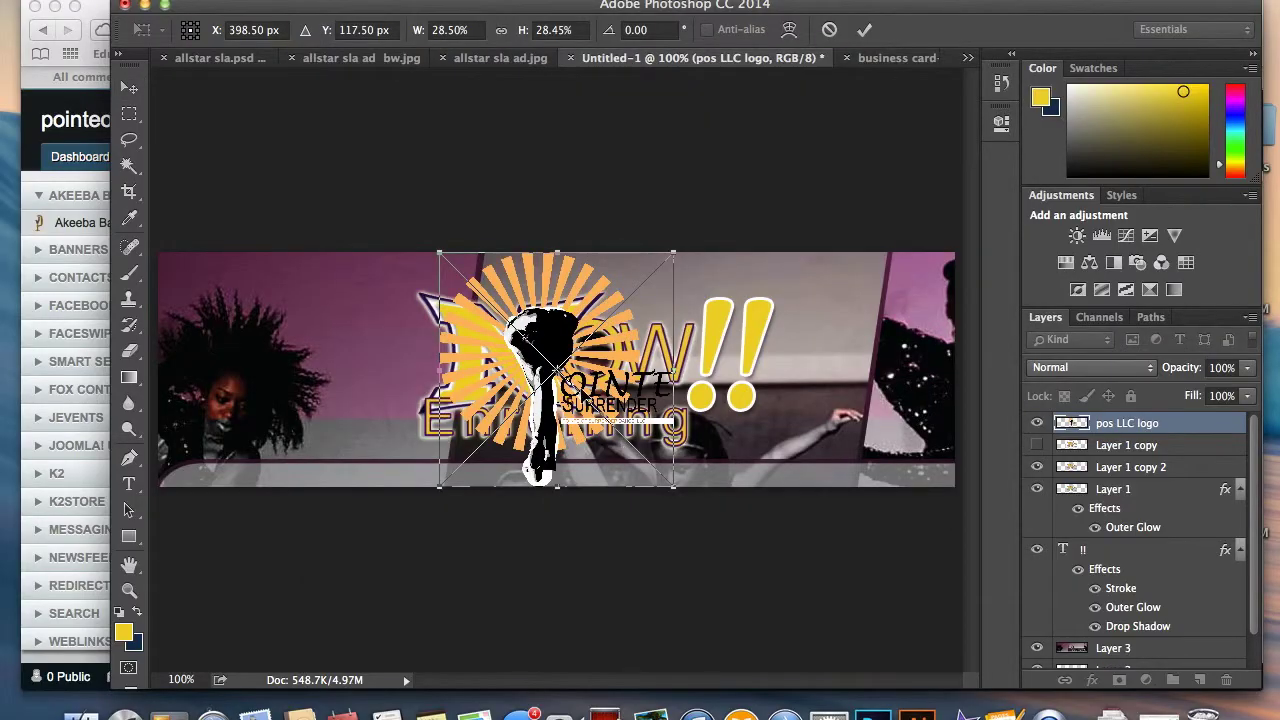
Step: Move the placed logo to the left part of the banner, beside the "NOW Enrolling" lettering, and commit the placement
drag(630, 360, 384, 358)
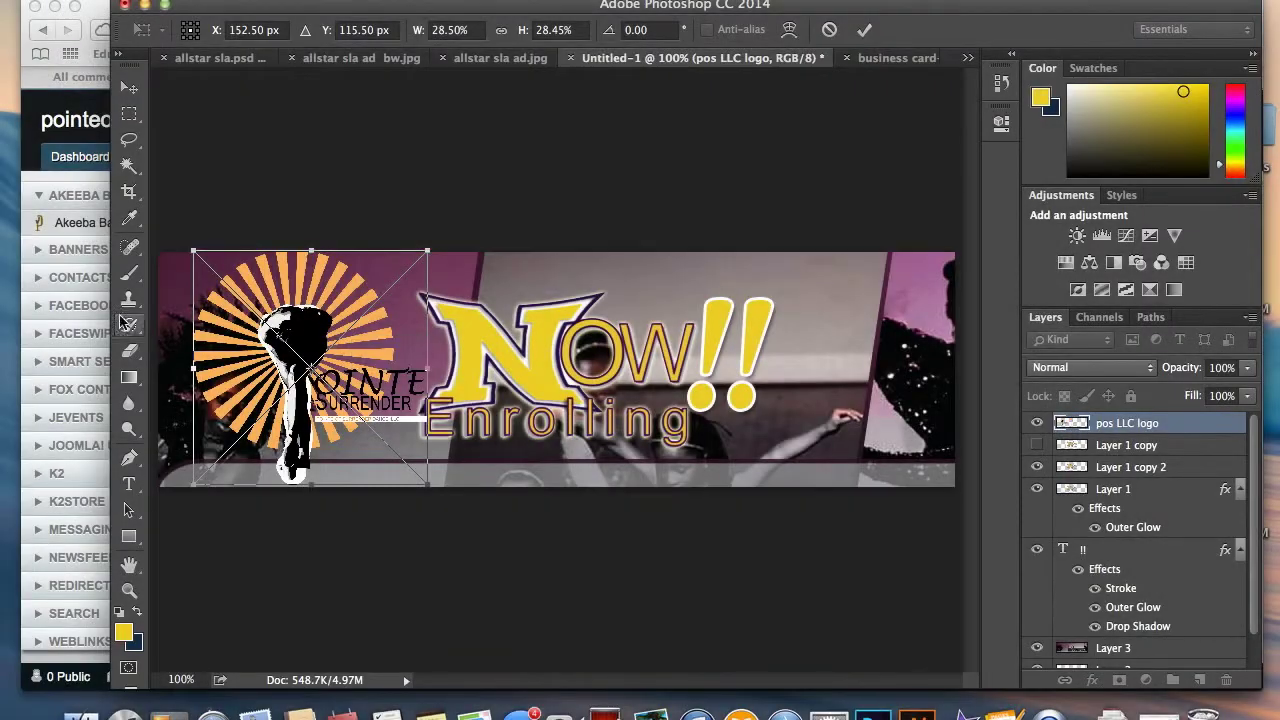
click(128, 88)
click(806, 248)
Step: Add a new layer beneath the logo and paint a soft white glow behind it with a 396 px brush
click(1140, 445)
click(1200, 680)
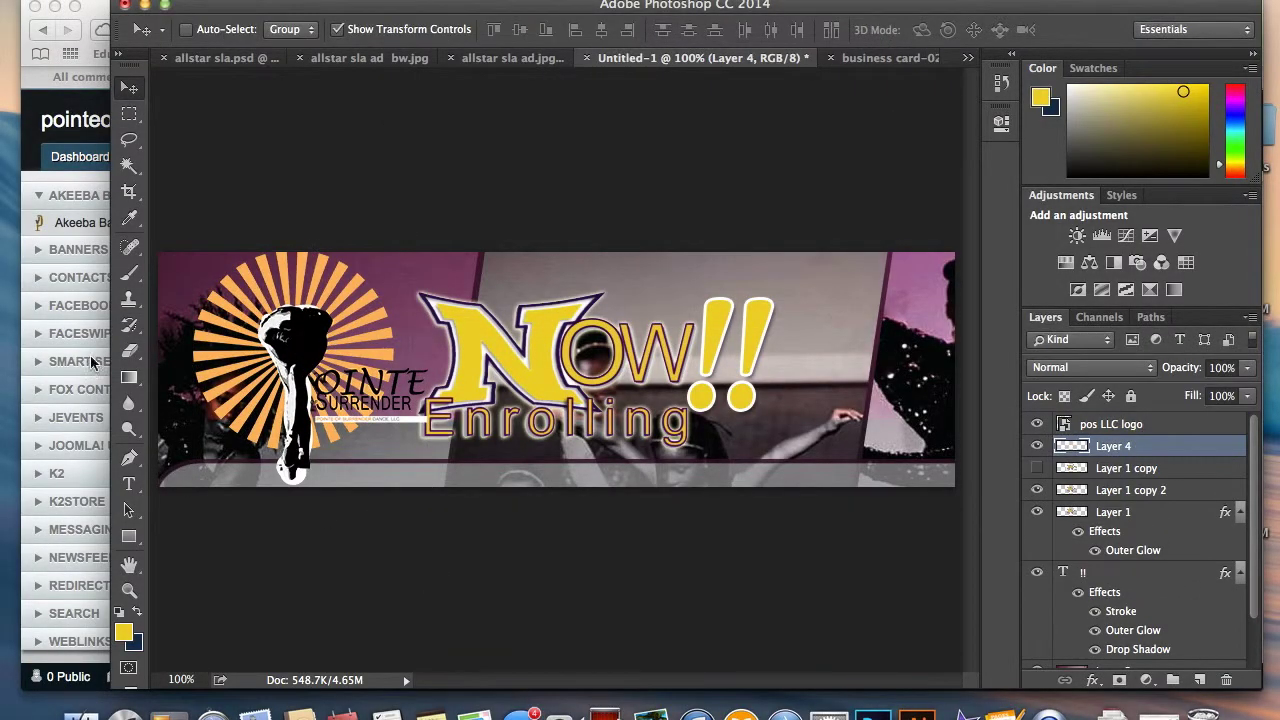
click(129, 273)
click(123, 632)
click(686, 186)
click(1115, 172)
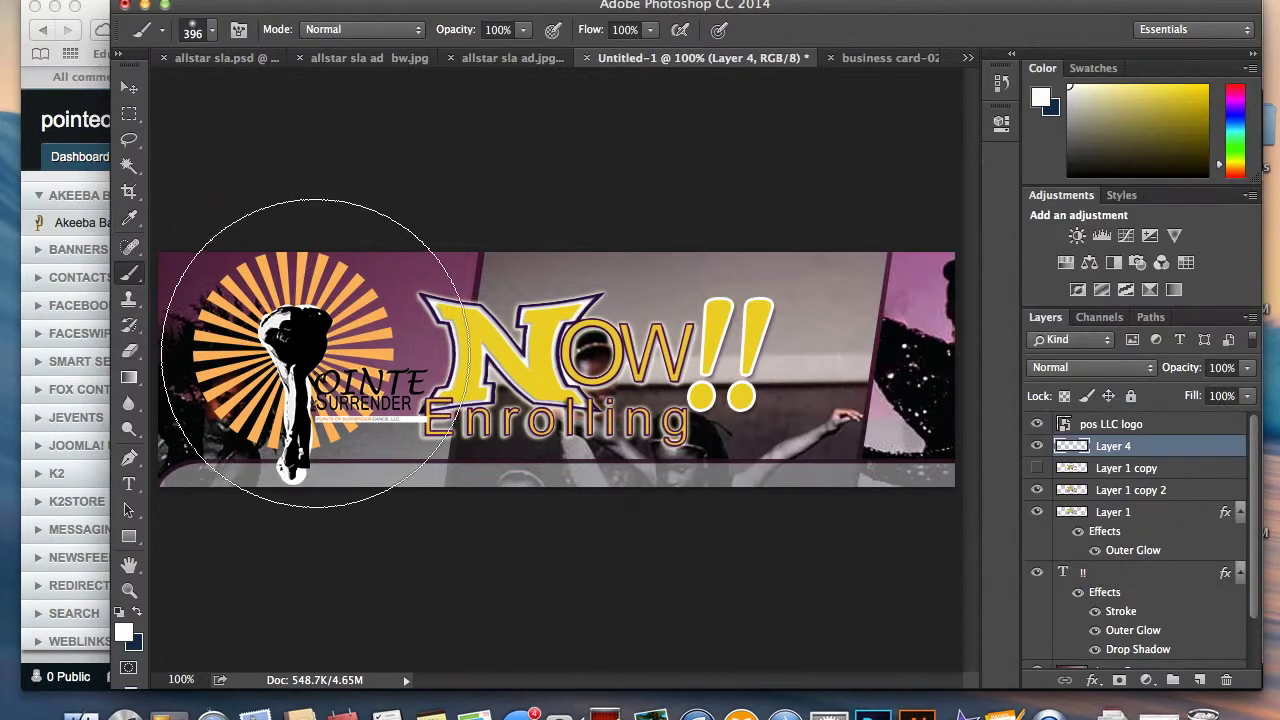
click(315, 353)
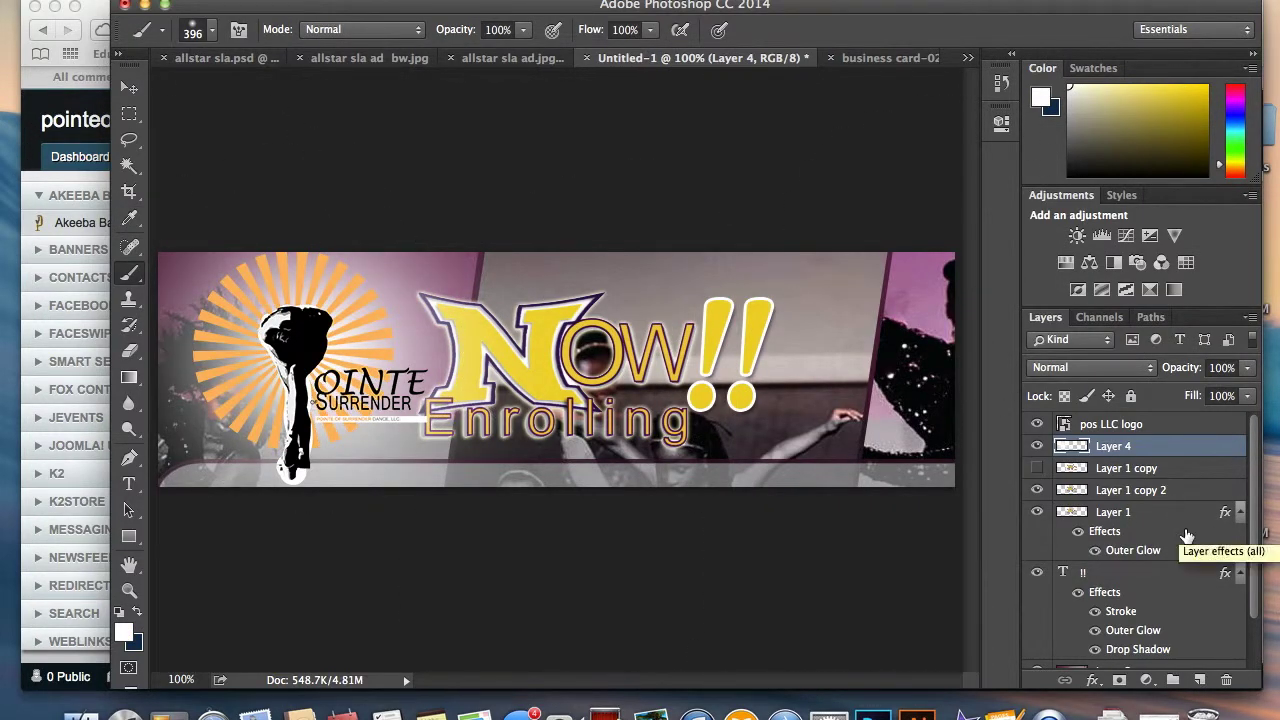
scroll(1160, 622, down, 2)
click(1154, 624)
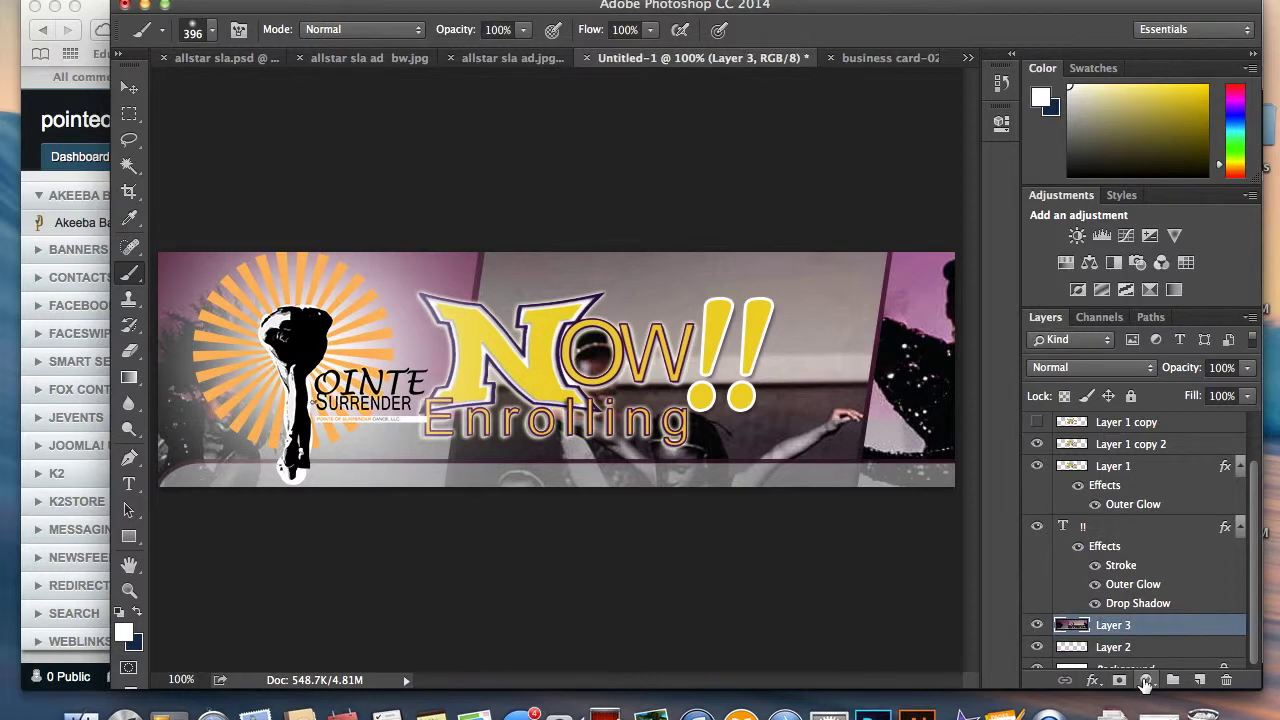
scroll(1150, 600, up, 2)
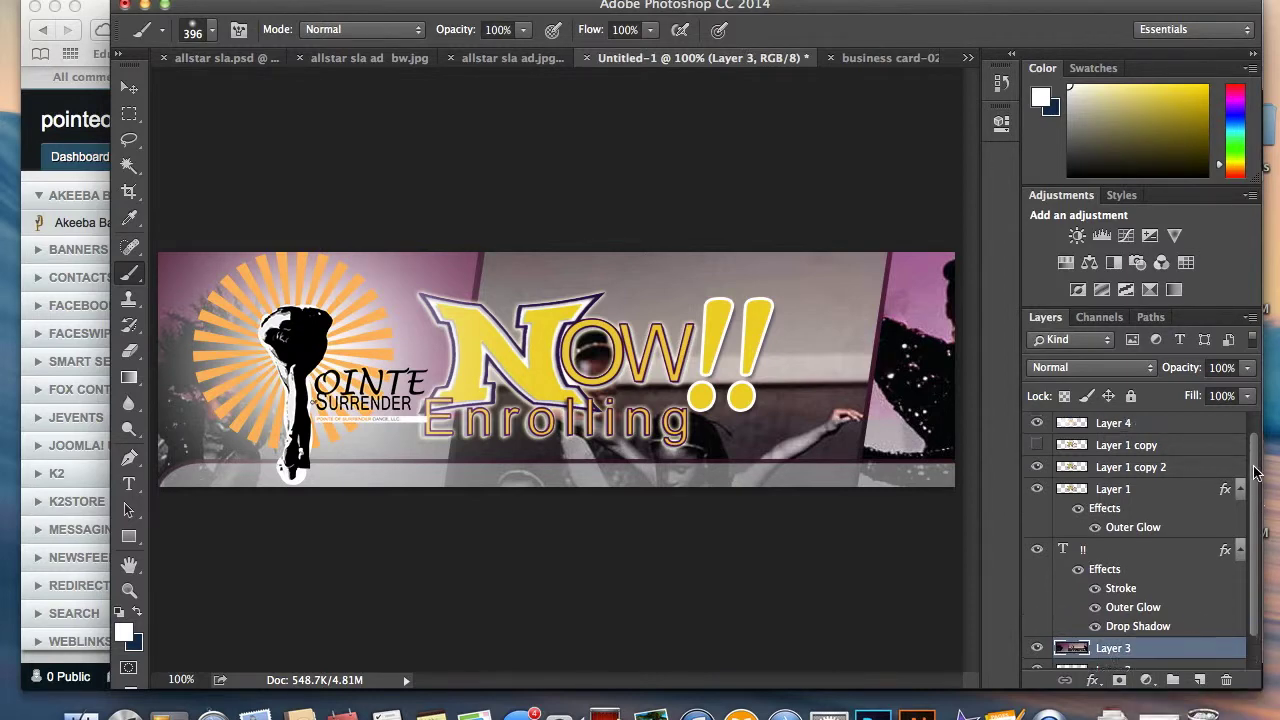
Step: Add white 72 pt text "Dance schoo" on a new top layer and move it across the banner's lower part
click(1110, 423)
click(1199, 680)
key(t)
click(774, 477)
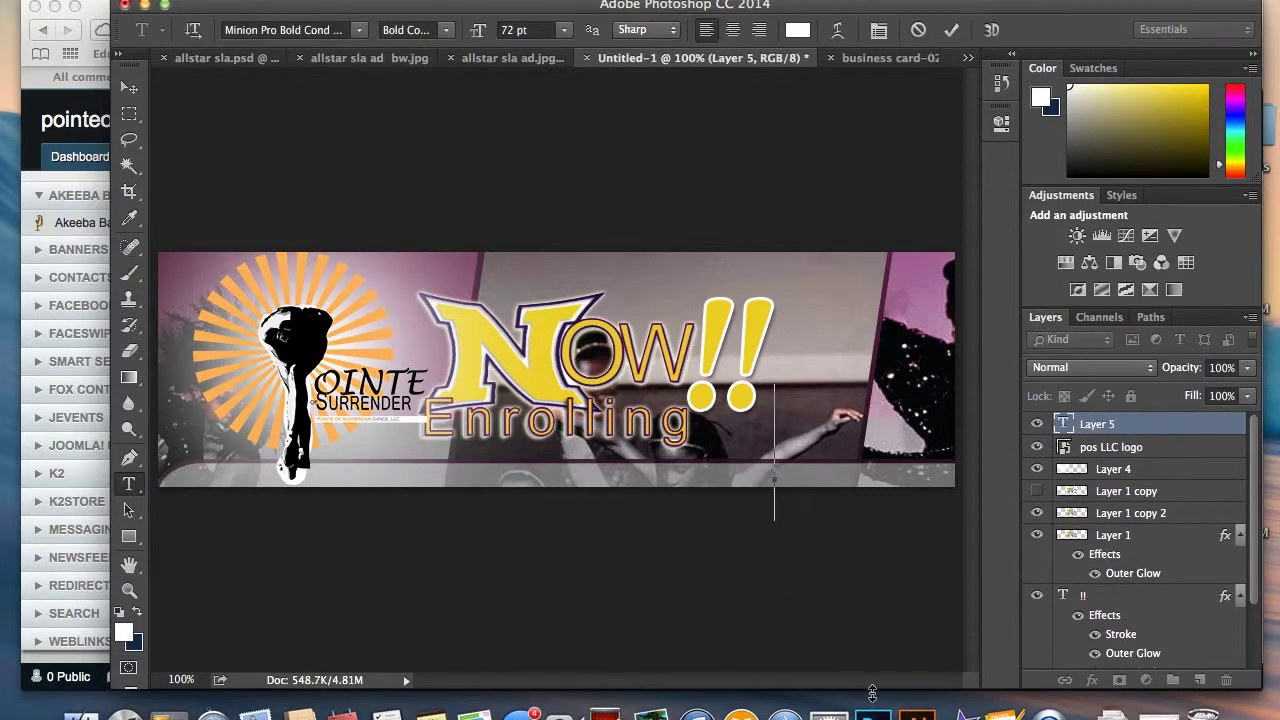
text(Dance schoo)
click(128, 88)
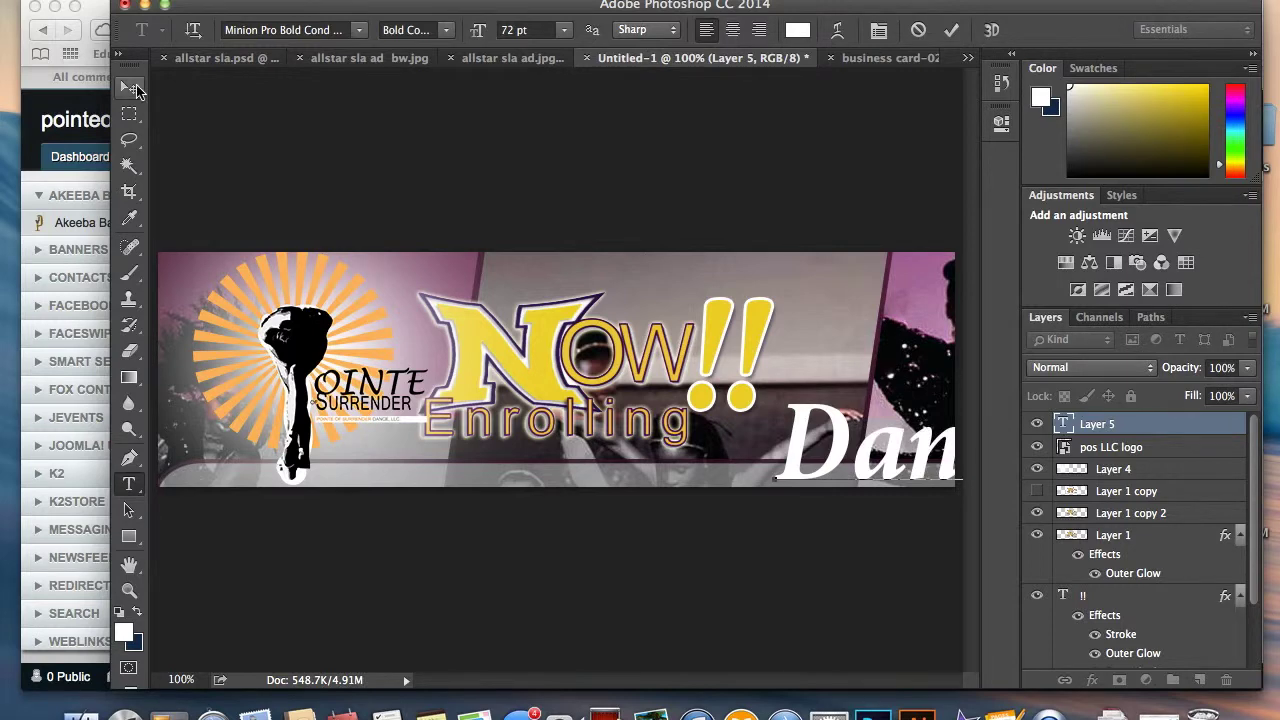
drag(900, 450, 516, 458)
Step: Correct the new text line to read "Dance School"
key(t)
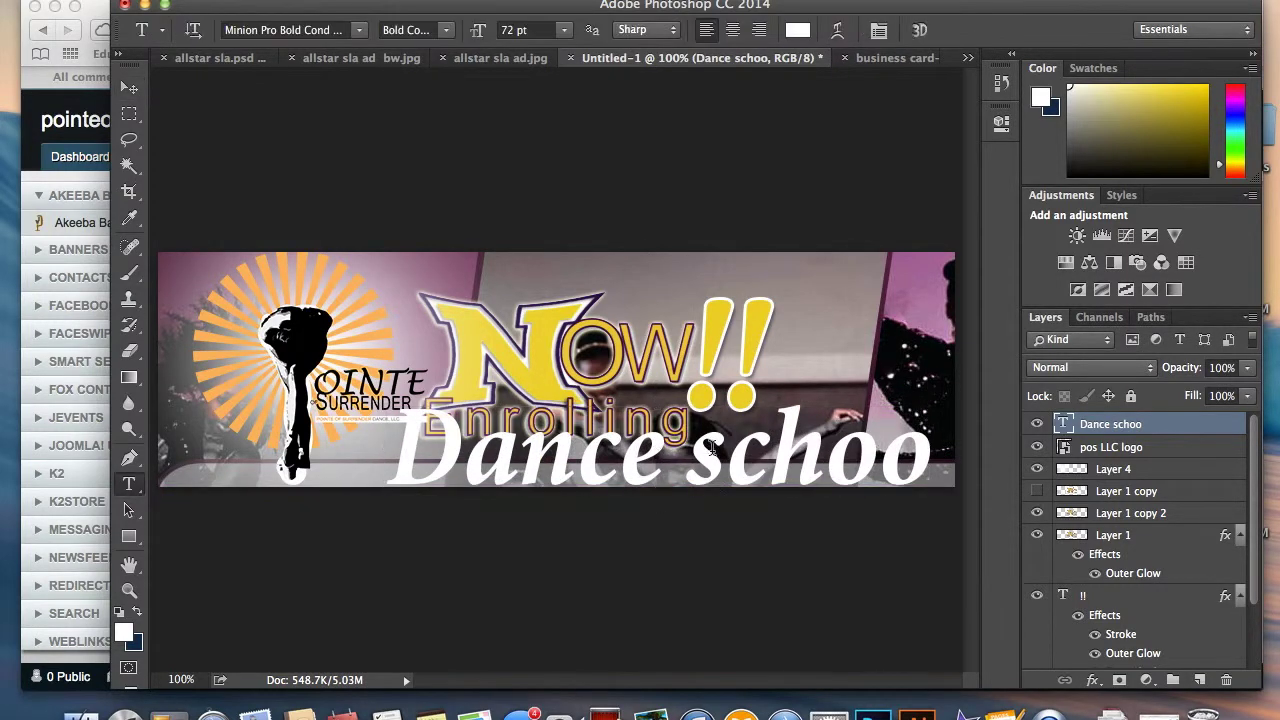
key(Return)
key(Left)
key(Left)
key(Left)
key(Left)
key(BackSpace)
text(S)
Step: Reduce the font size of the "Dance School" text and move it to the banner's lower right corner
click(120, 88)
key(t)
click(564, 30)
click(537, 191)
click(128, 88)
drag(530, 480, 873, 468)
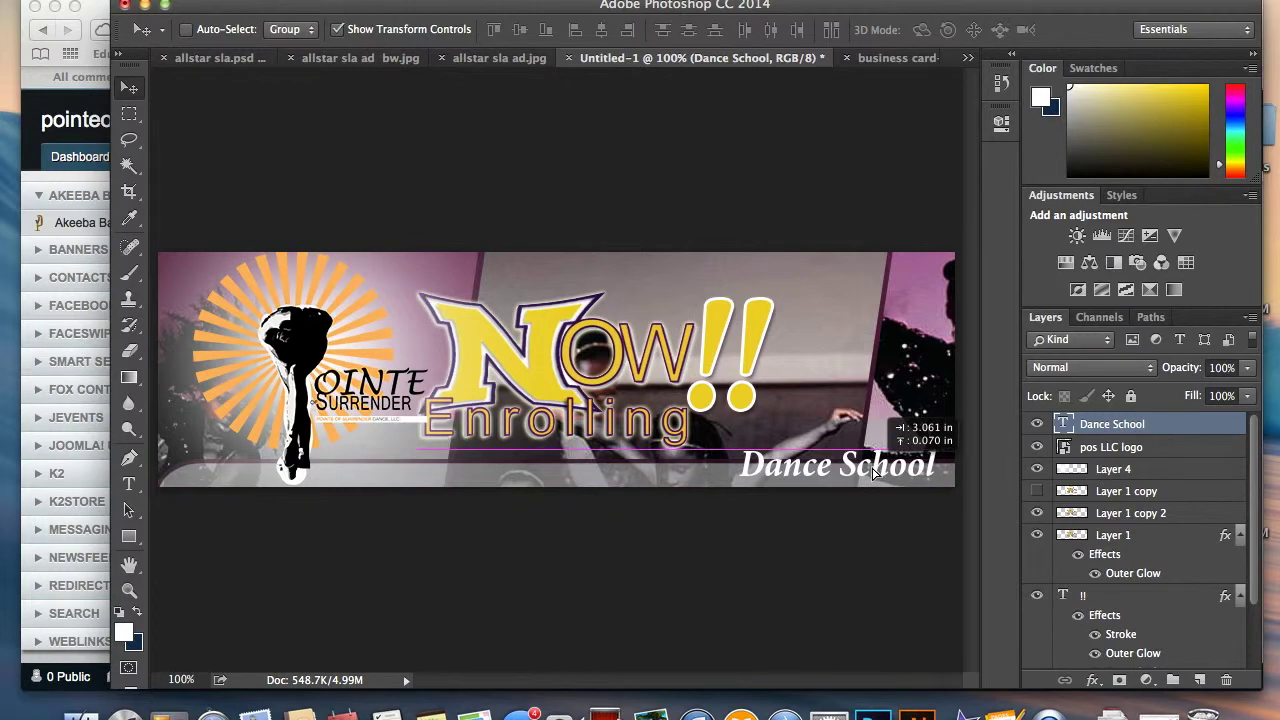
Step: Add a Drop Shadow effect to the "Dance School" text layer
double_click(1201, 427)
key(Escape)
key(v)
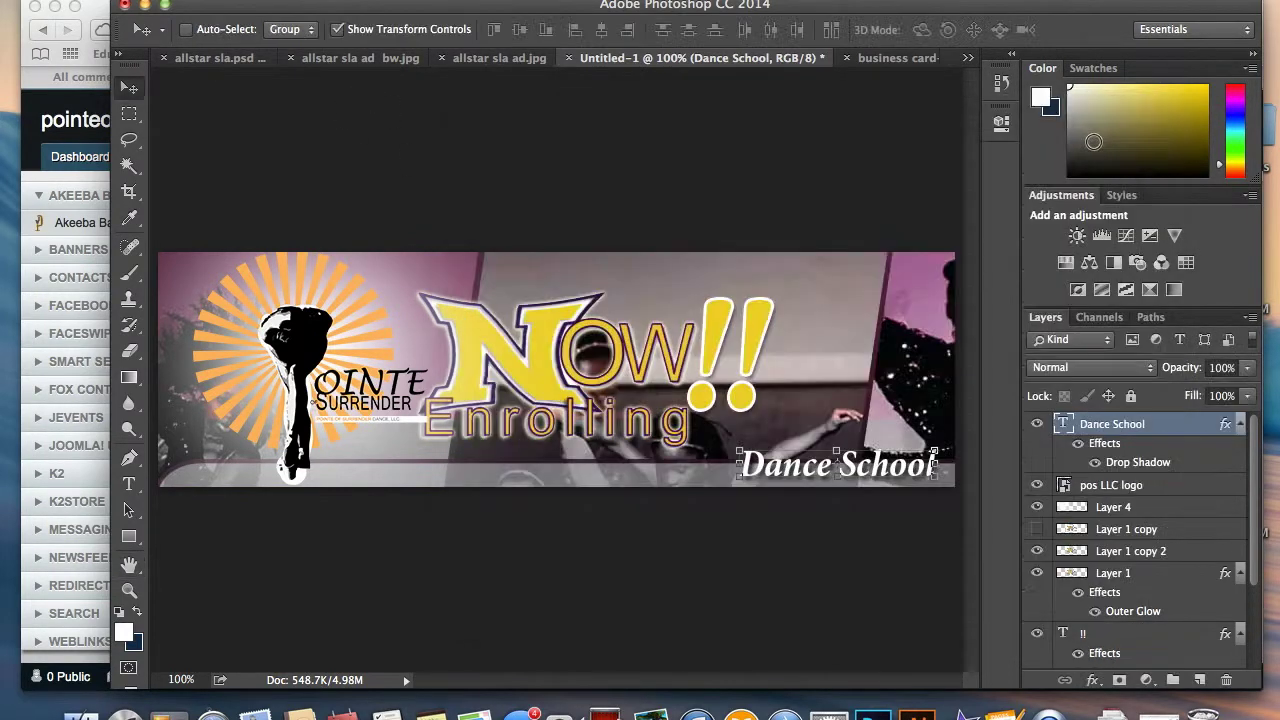
Step: Add a new layer directly above the dance photo in Layer 3 and shrink the Brush to 300 px
click(1166, 487)
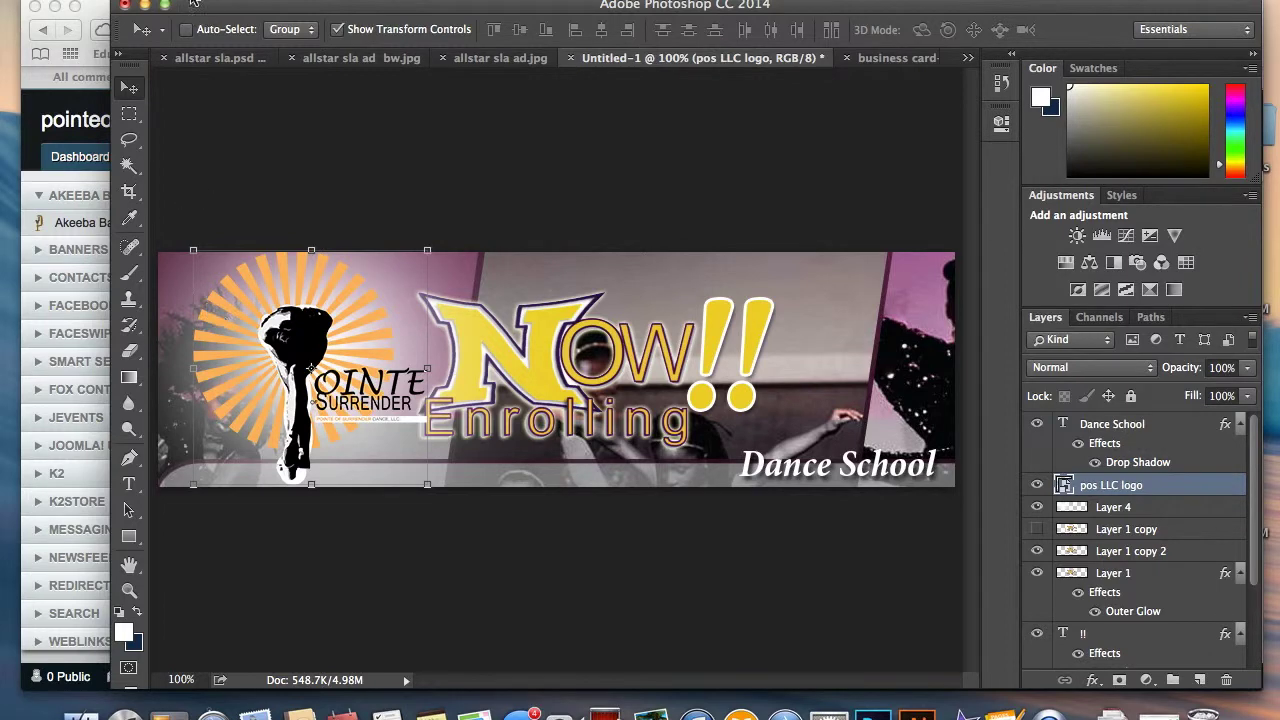
scroll(1150, 540, down, 4)
click(1113, 613)
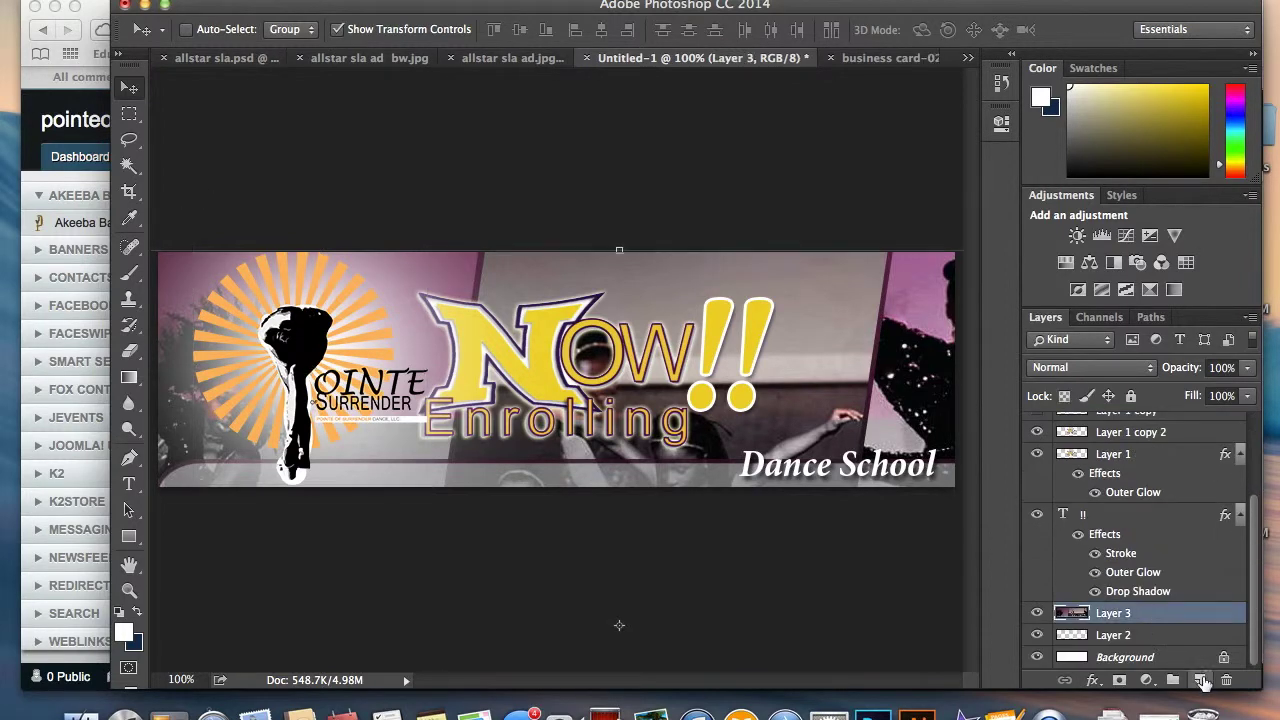
click(129, 273)
key(bracketleft)
key(bracketleft)
key(bracketleft)
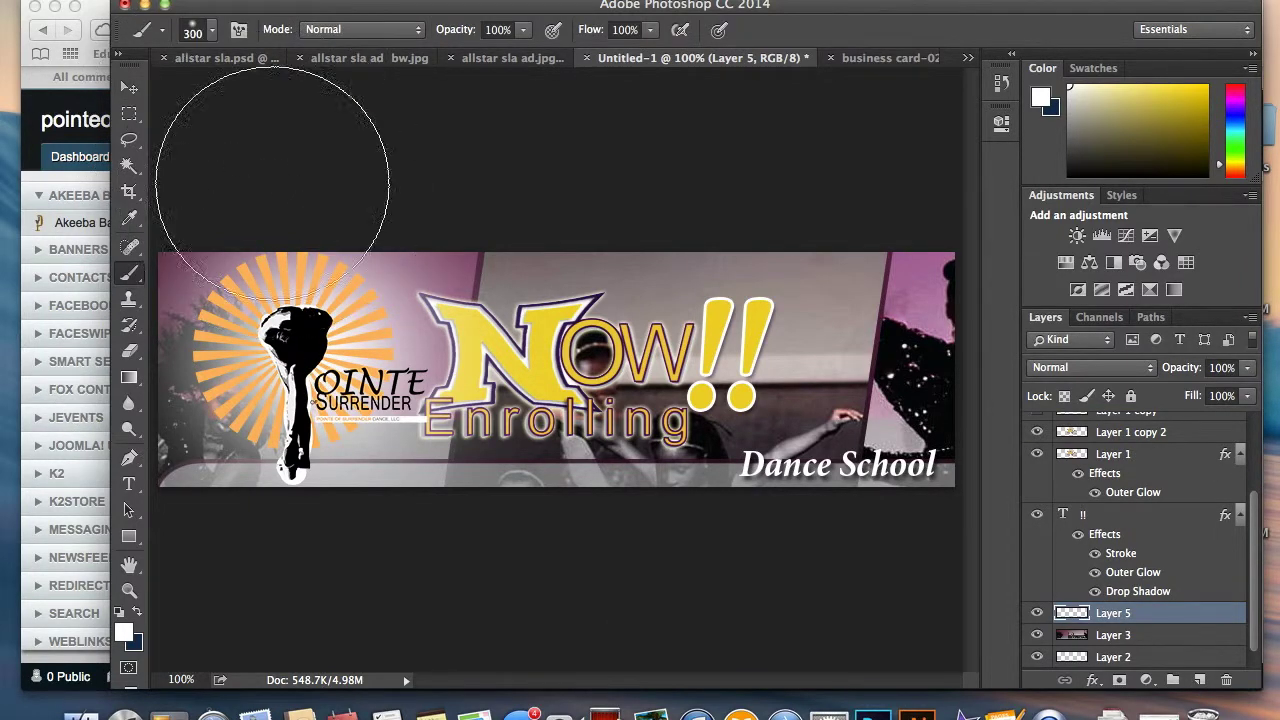
Step: Paint dark purple 552d42, sampled from the banner, around the banner's edges on the new layer and set its blend mode to Multiply
click(137, 612)
click(124, 630)
click(517, 337)
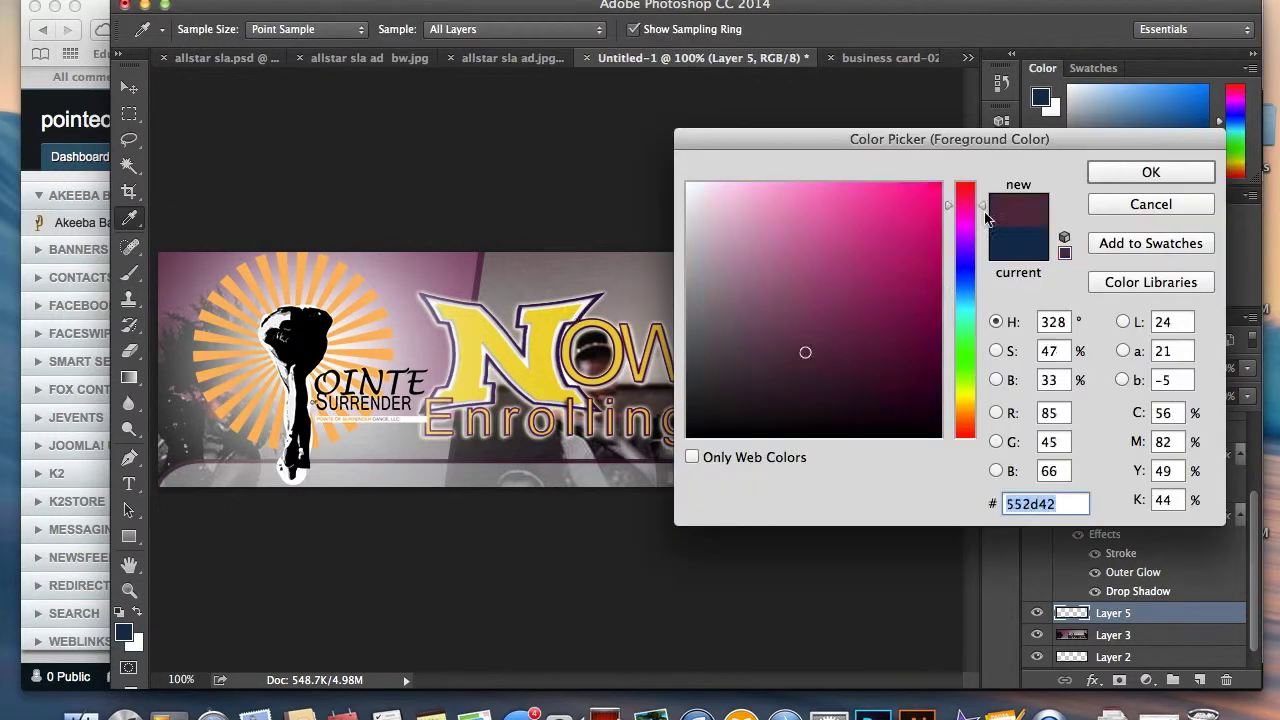
click(1171, 170)
mouse_move(273, 227)
mouse_down()
mouse_move(840, 229)
mouse_move(891, 529)
mouse_move(177, 551)
mouse_move(161, 481)
mouse_up()
click(1150, 367)
click(1082, 428)
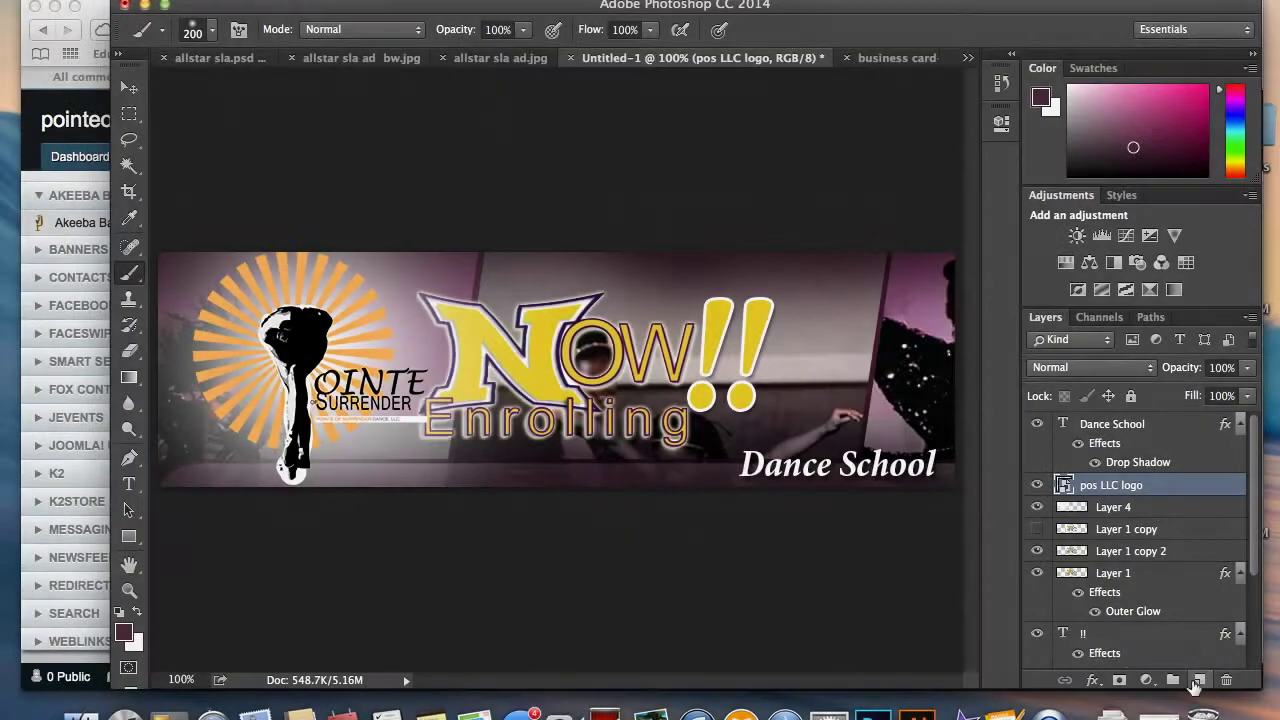
Step: Duplicate the pos LLC logo layer and set the copy's blend mode to Multiply
right_click(1190, 486)
click(930, 603)
click(845, 258)
click(1092, 367)
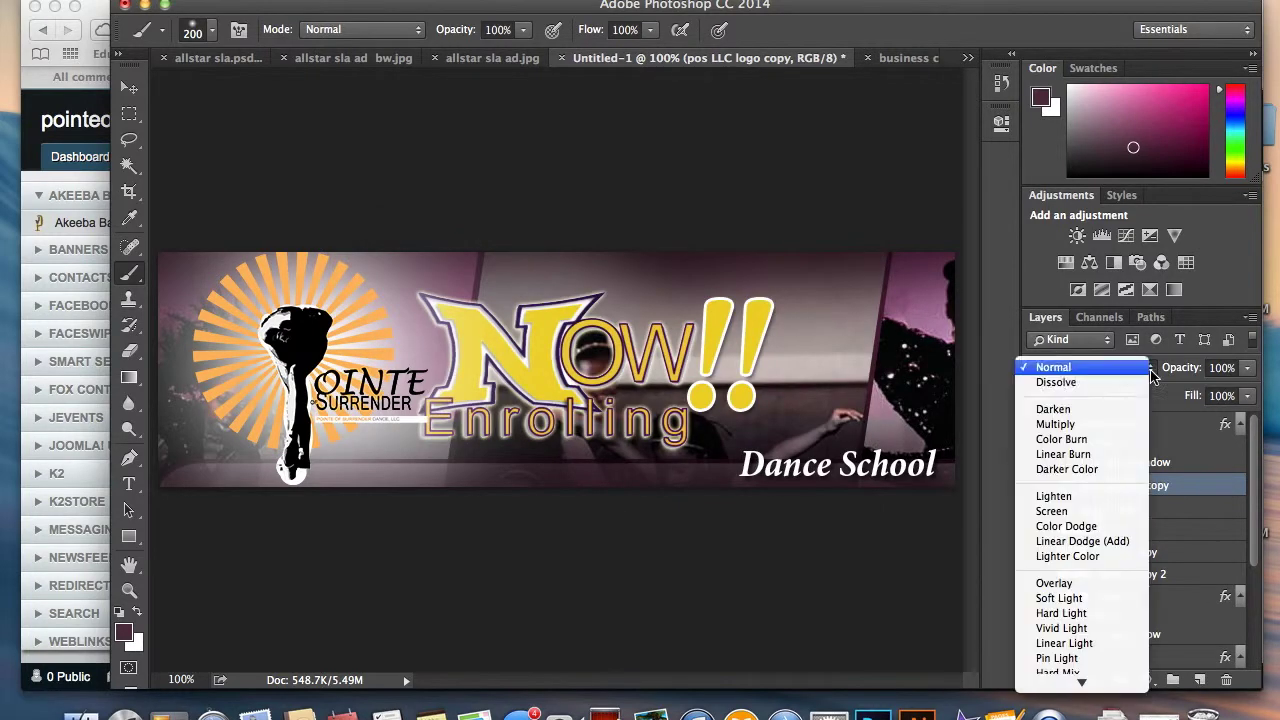
click(1060, 417)
Step: Save the banner in the Documents folder as "enrolling banner", both as a Photoshop file and as a JPEG copy
click(150, 0)
click(185, 177)
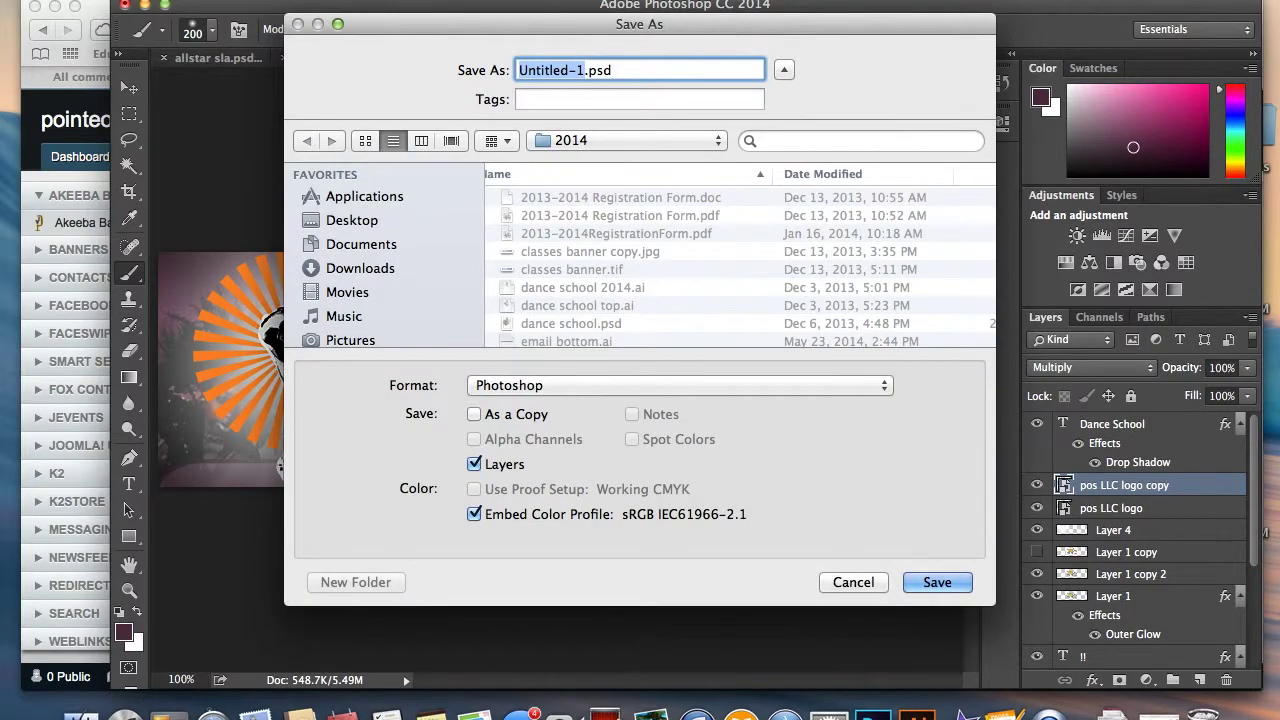
text(enrolling)
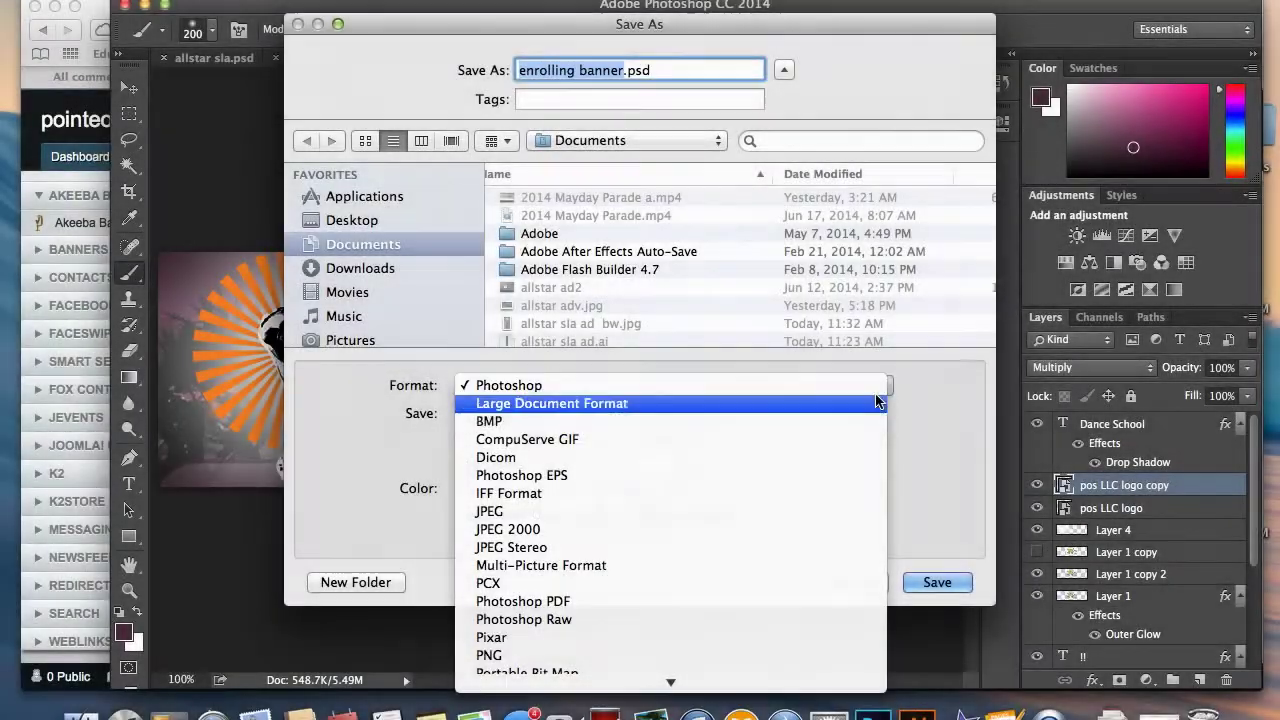
click(727, 551)
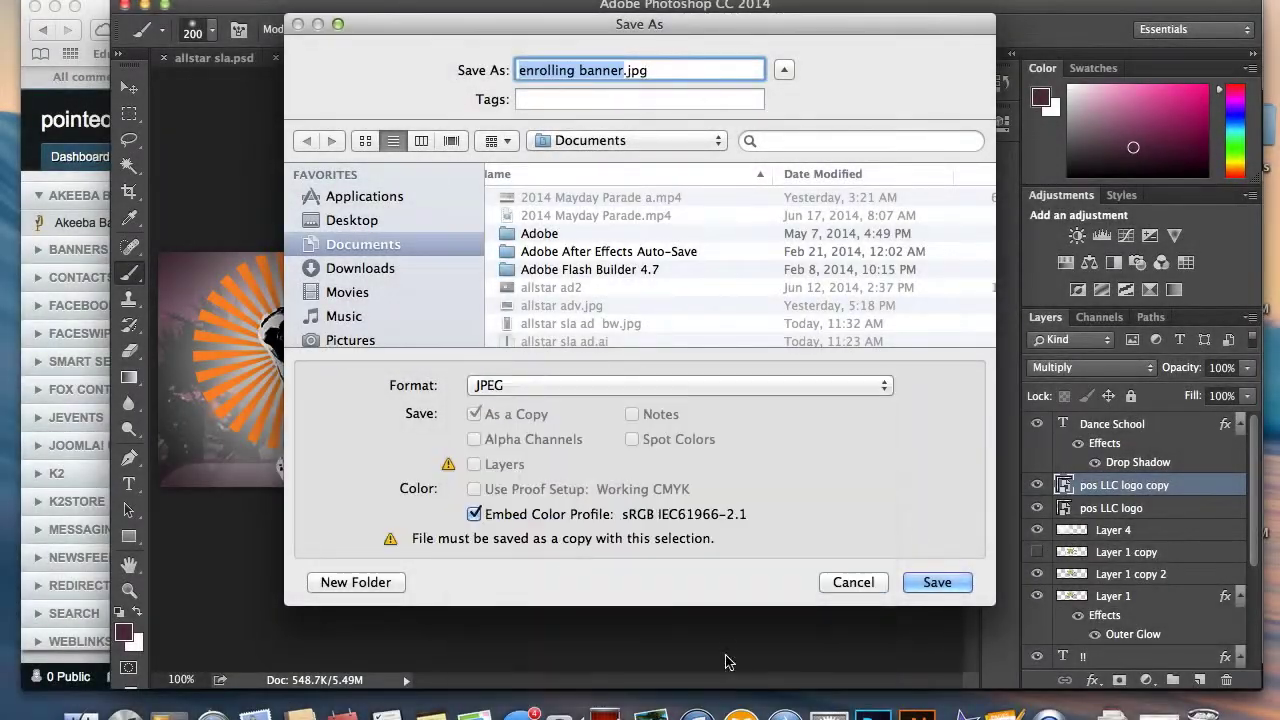
click(935, 583)
Step: Switch to the Joomla admin page in Safari and upload enrolling banner.jpg from Documents through the module editor's image manager
click(92, 7)
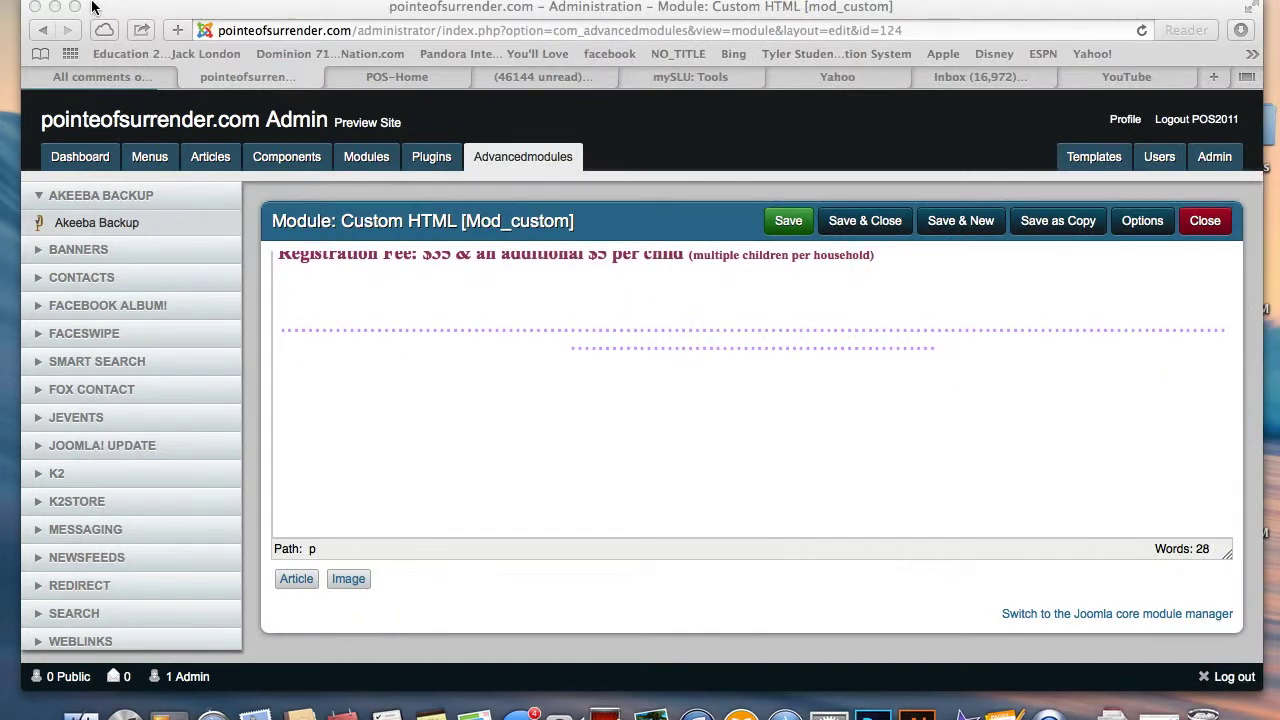
click(349, 579)
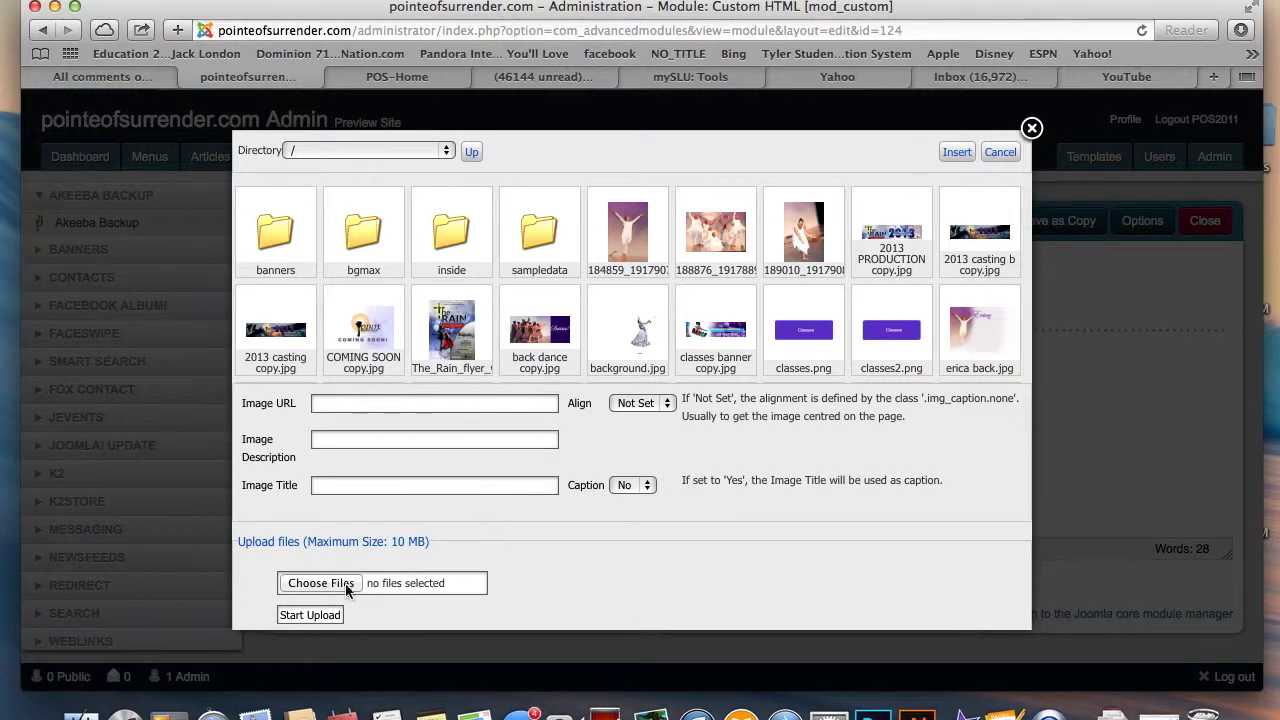
click(302, 584)
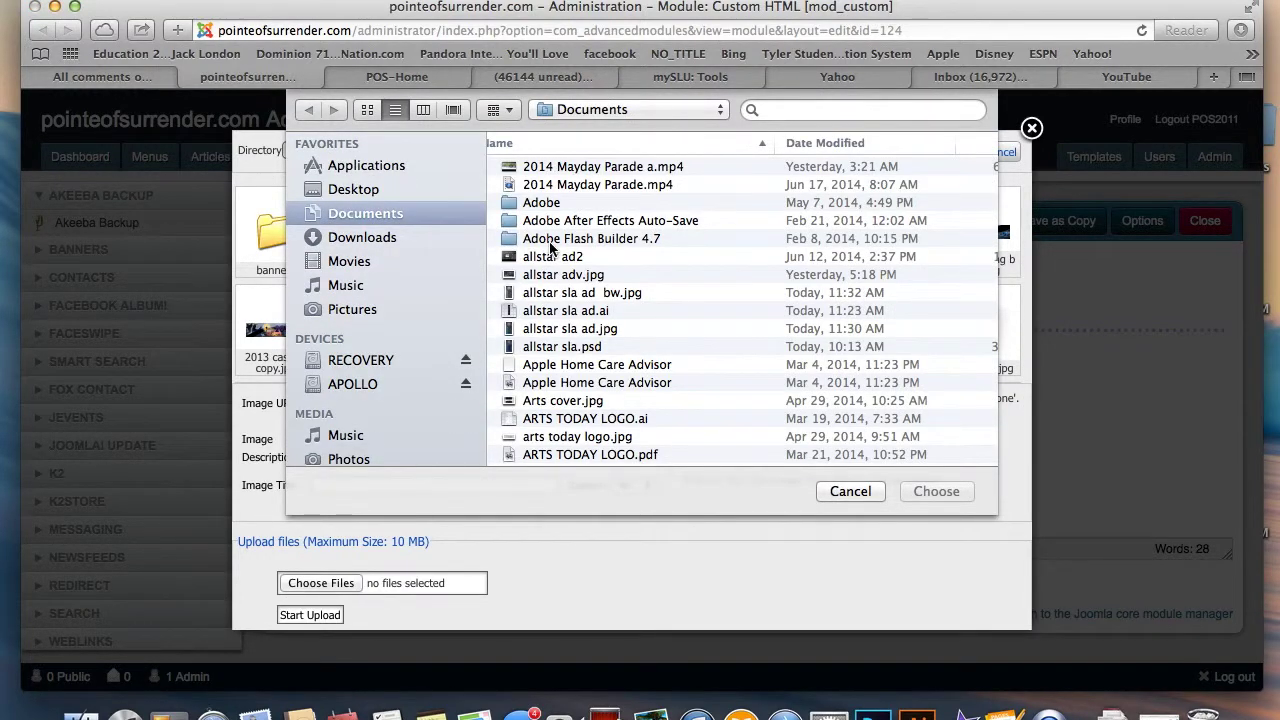
scroll(550, 247, down, 15)
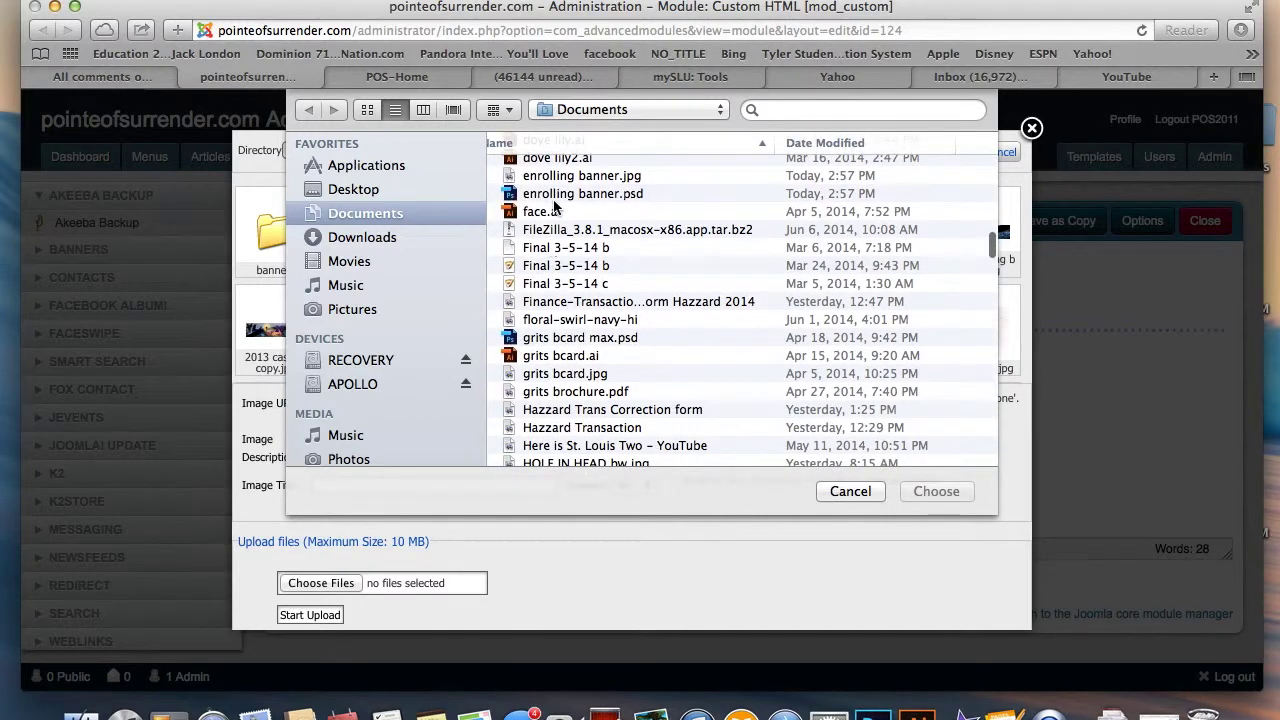
click(564, 178)
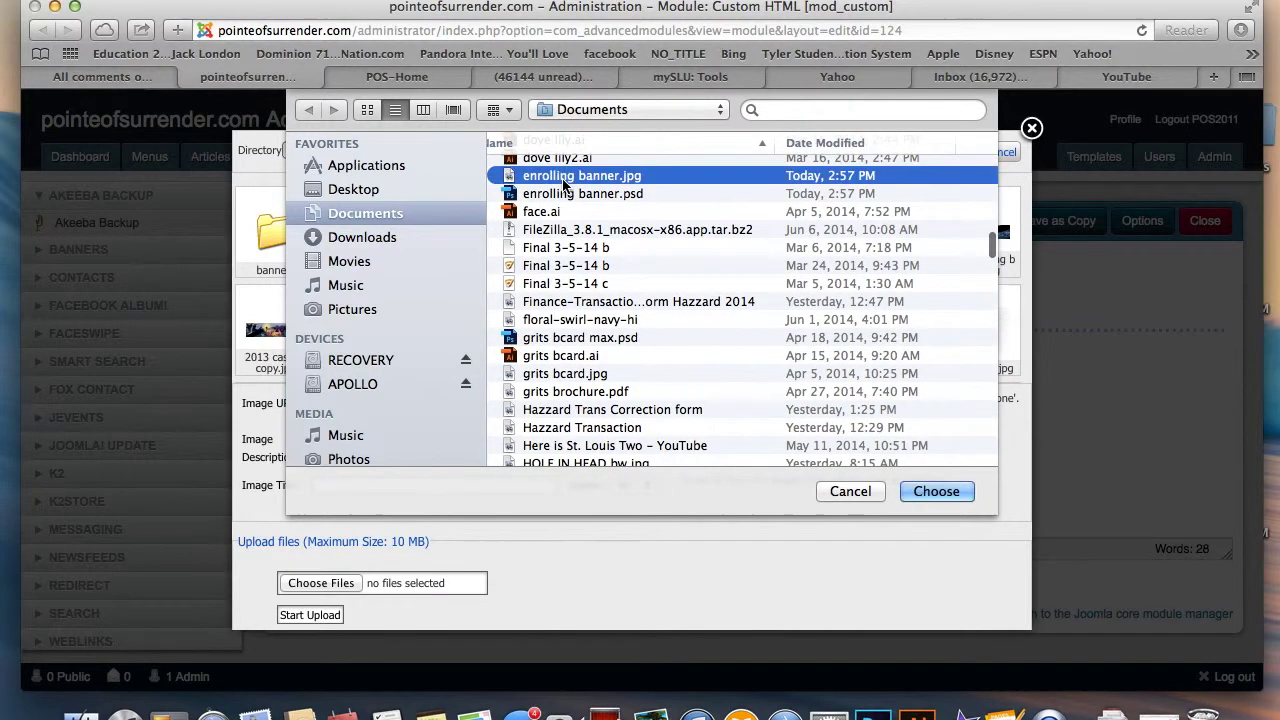
click(936, 491)
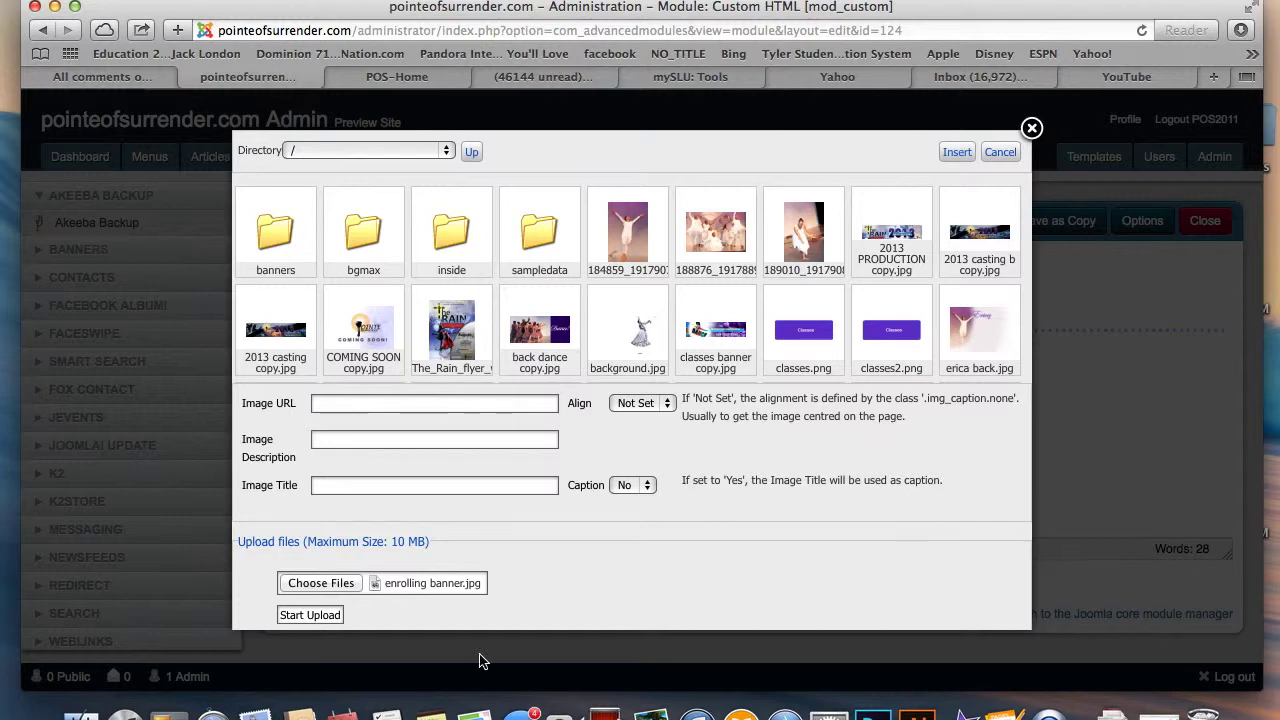
click(322, 620)
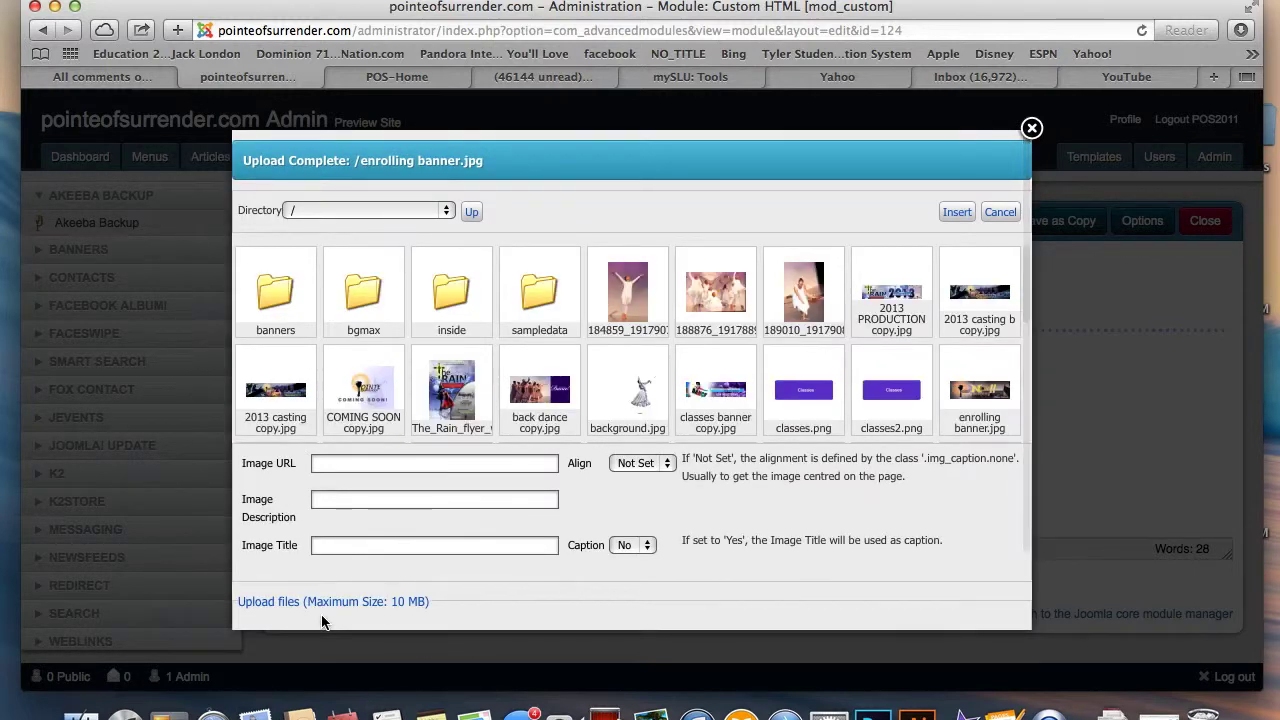
Step: Insert the uploaded enrolling banner.jpg into the module content above the registration text
click(987, 393)
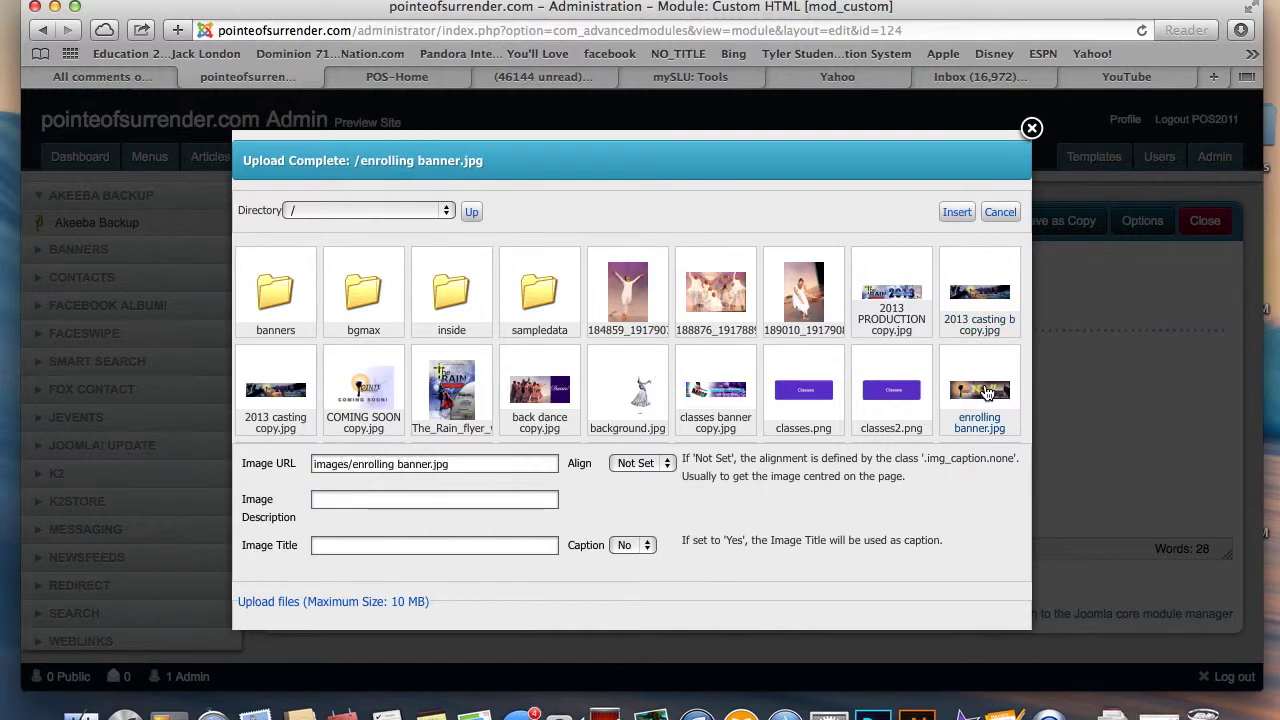
click(954, 209)
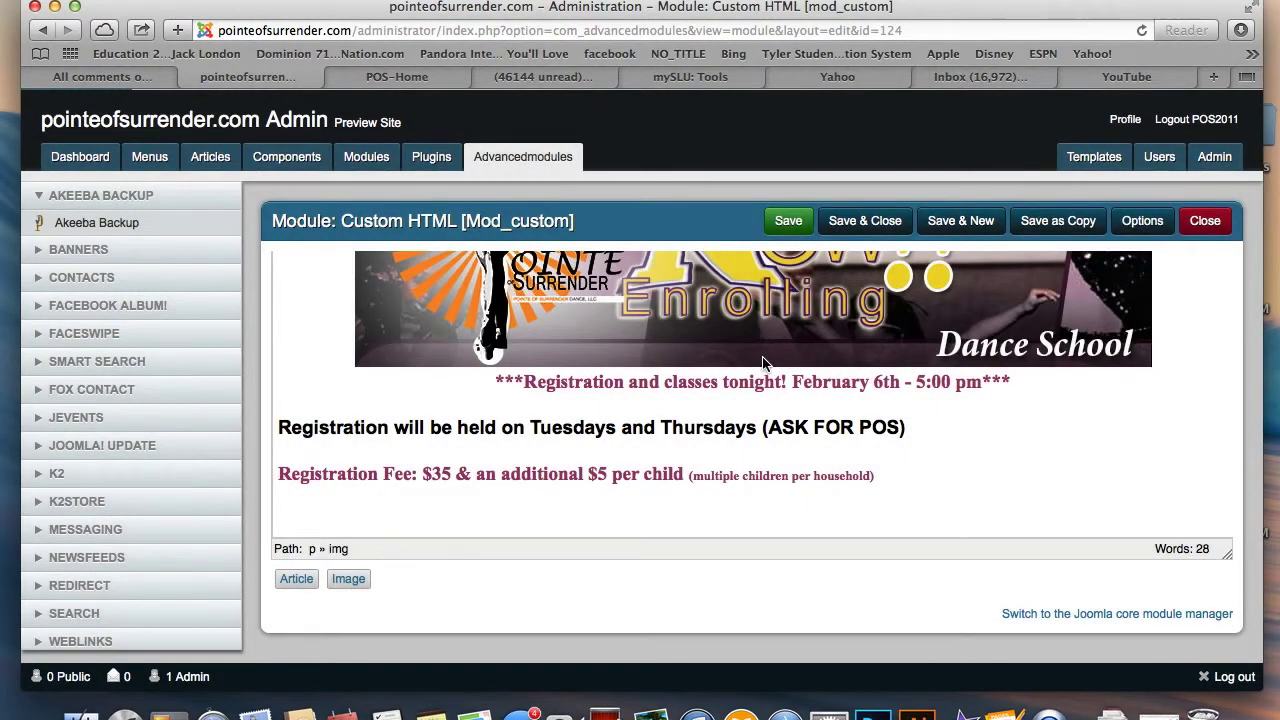
scroll(783, 368, up, 1)
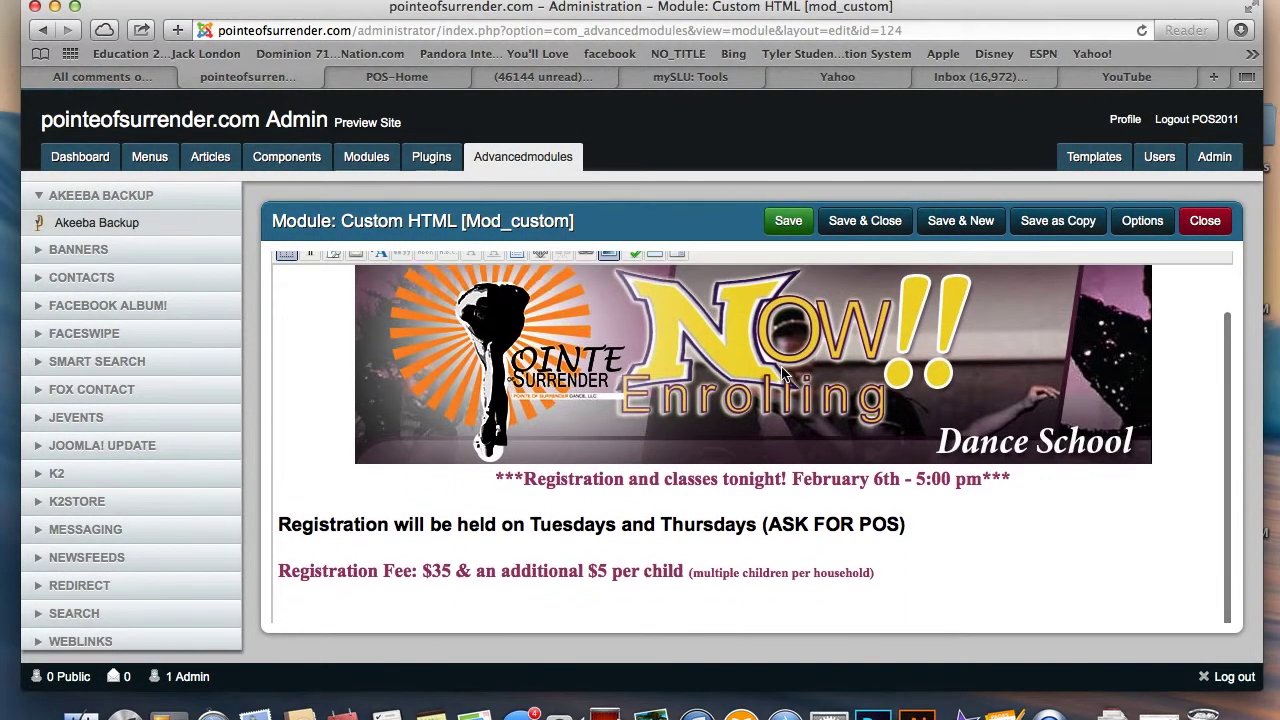
Step: Delete the three lines of registration text beneath the banner image and save the module
scroll(783, 373, down, 1)
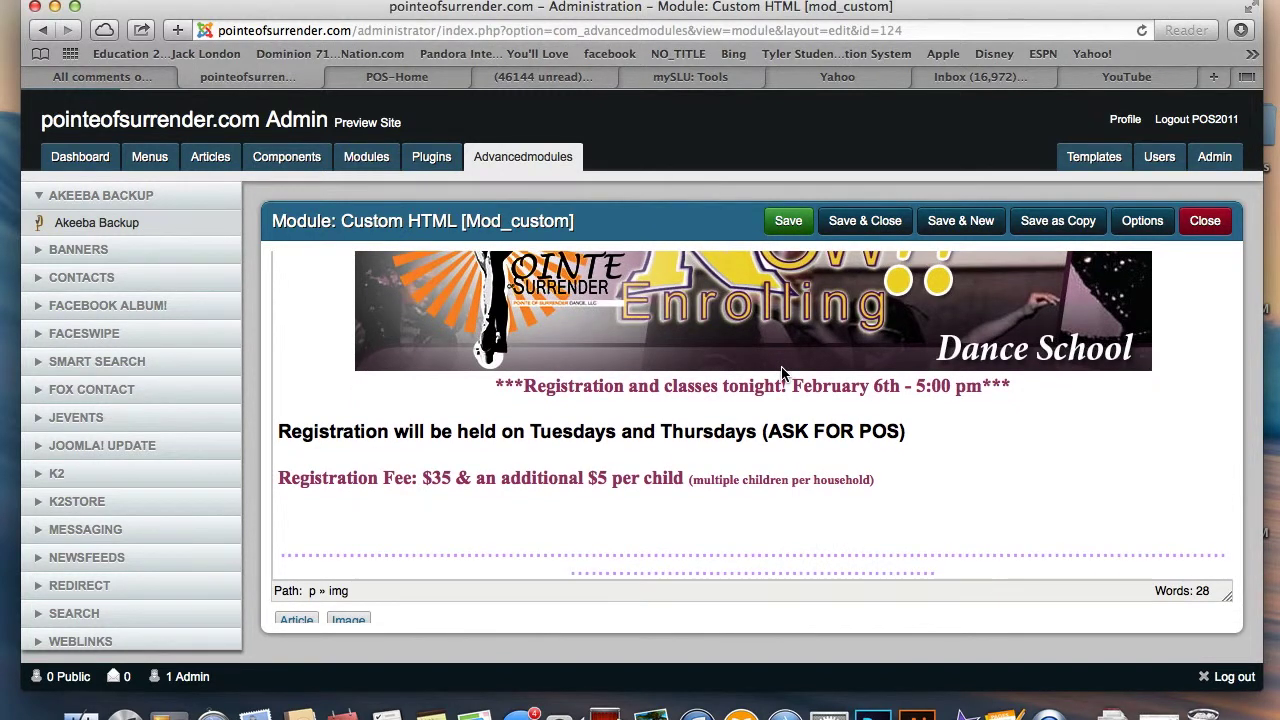
scroll(781, 373, down, 2)
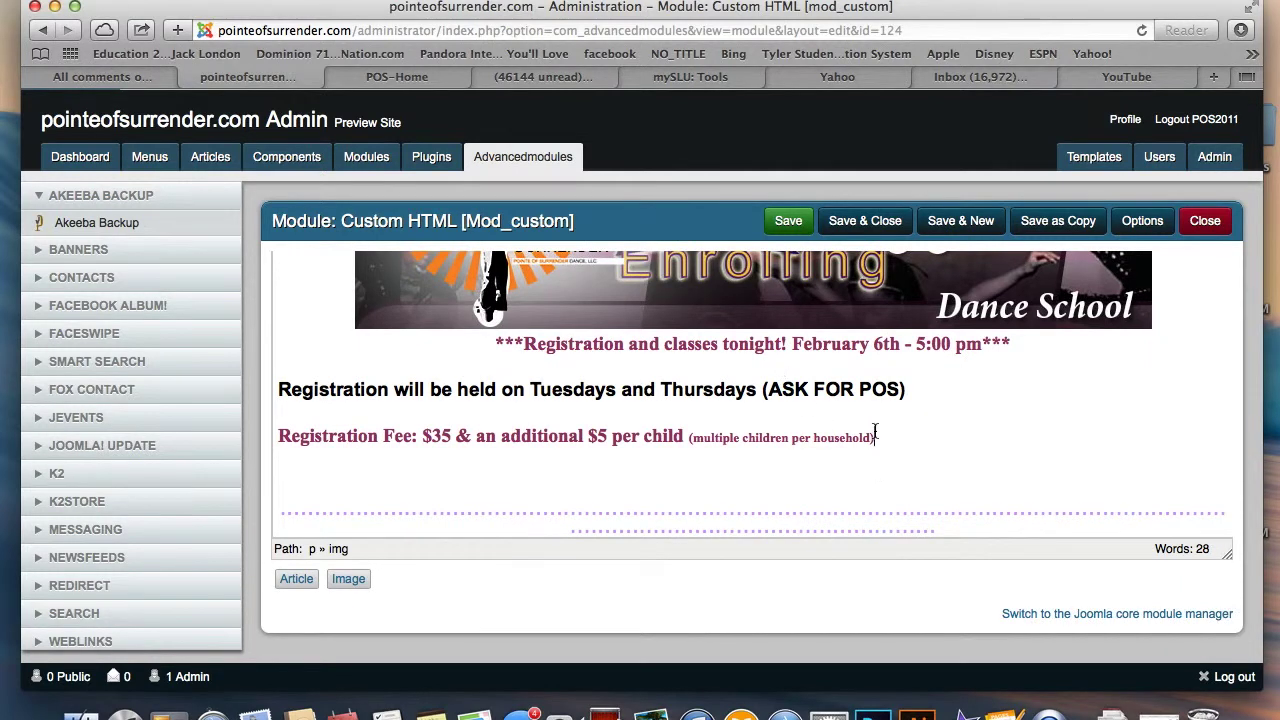
drag(794, 451, 318, 344)
mouse_move(490, 343)
mouse_down()
mouse_move(517, 350)
mouse_move(516, 366)
mouse_move(465, 343)
mouse_up()
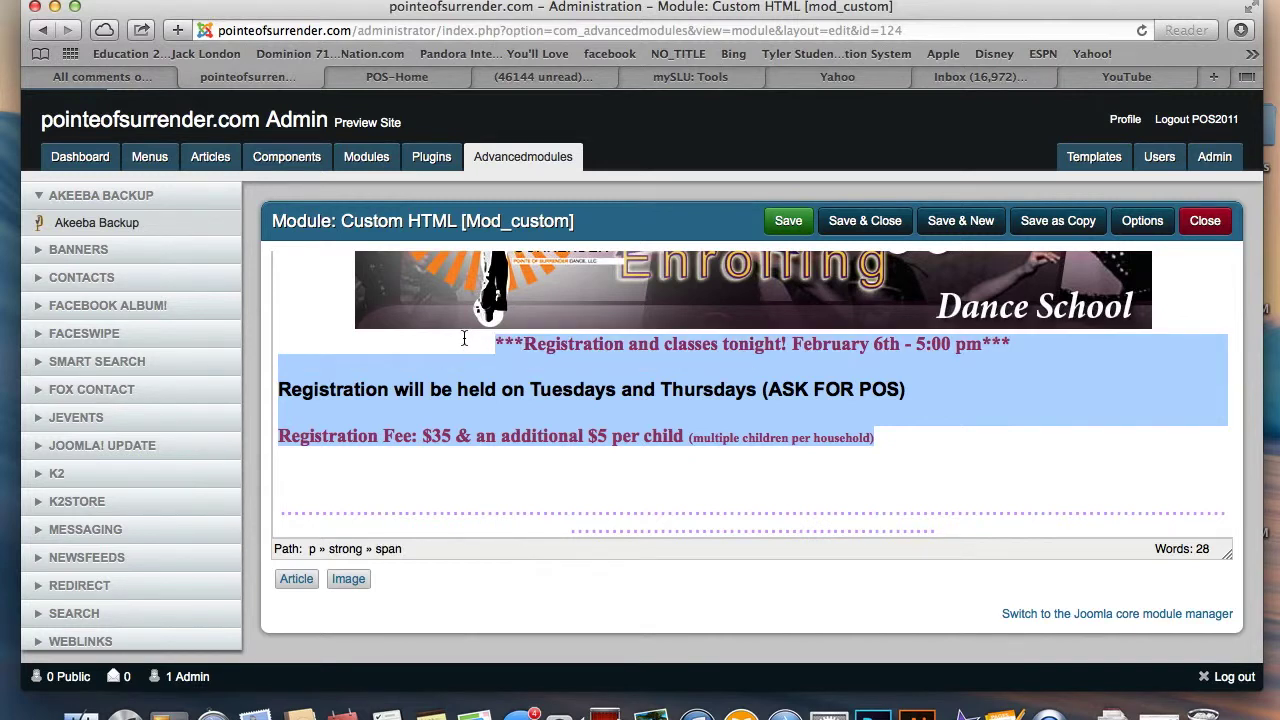
key(BackSpace)
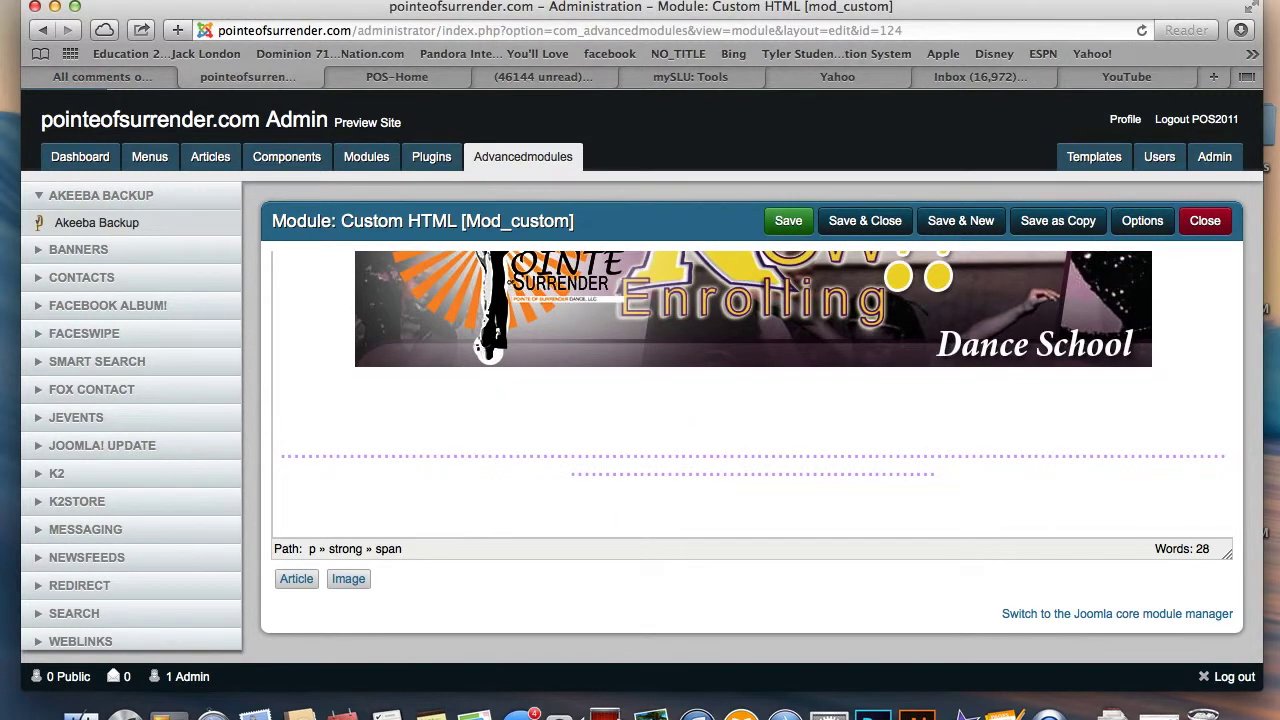
key(BackSpace)
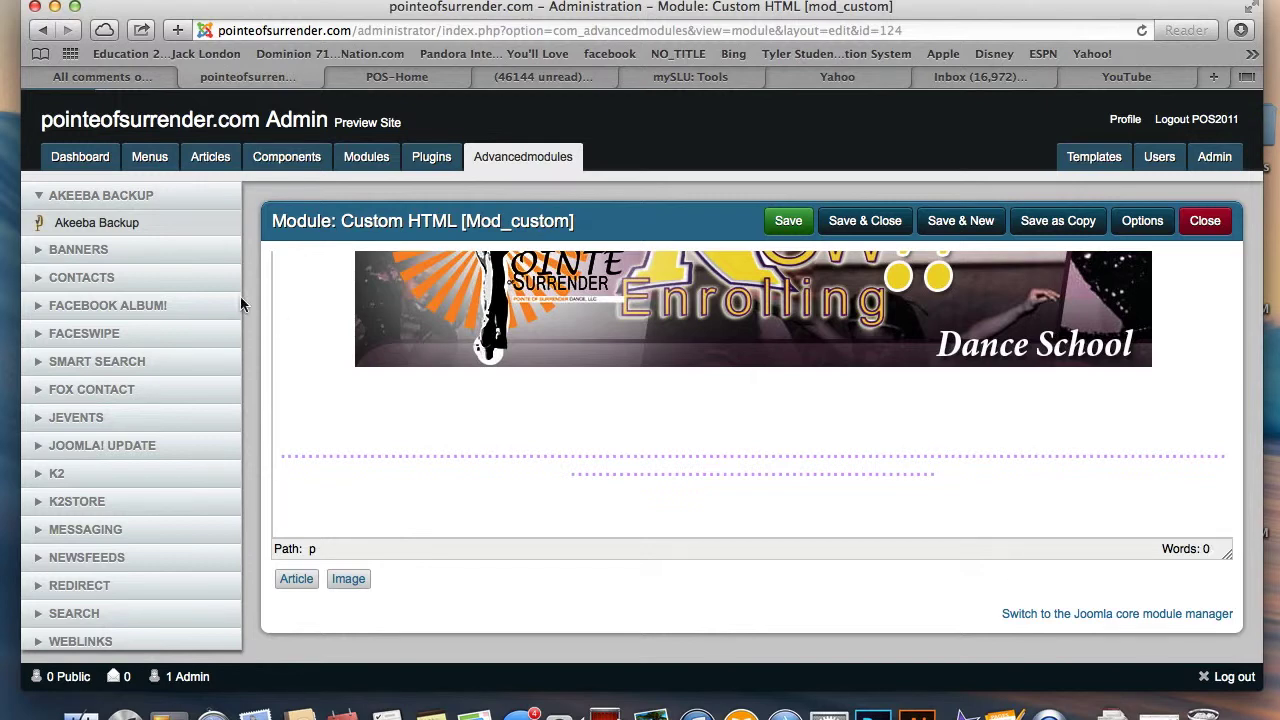
click(789, 221)
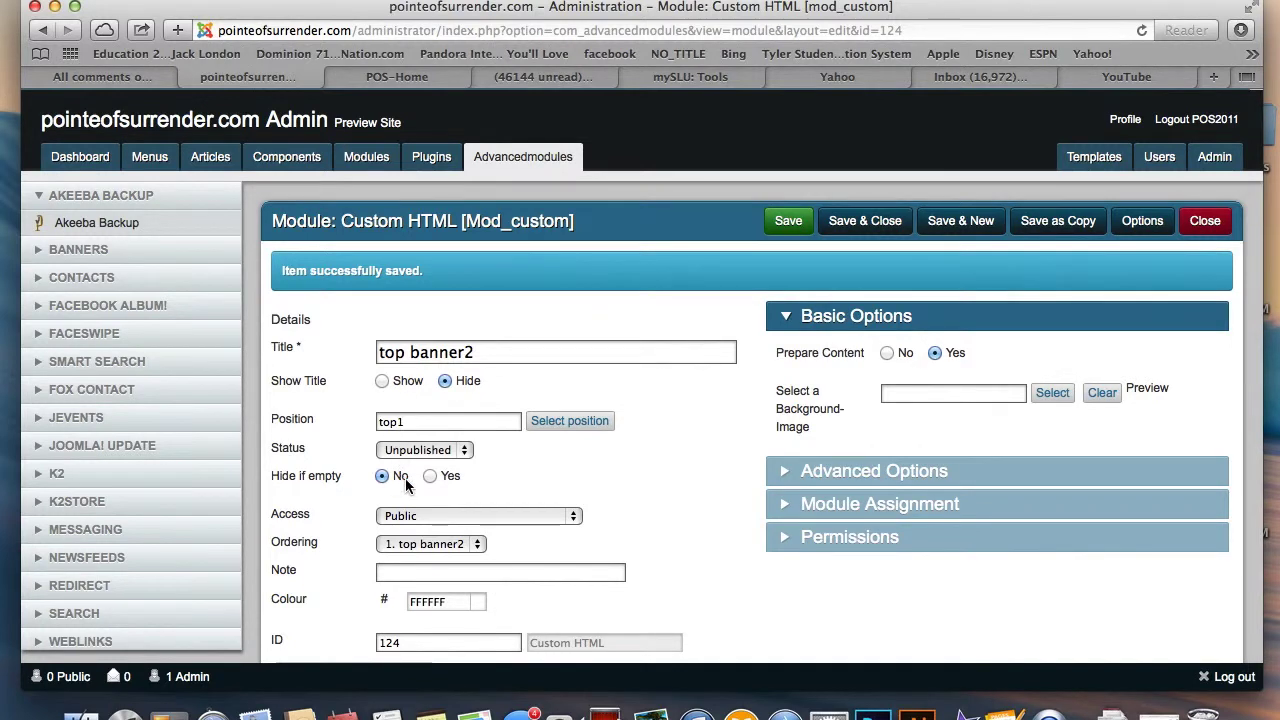
Step: Set the status of the top banner2 module to Published
scroll(440, 476, down, 2)
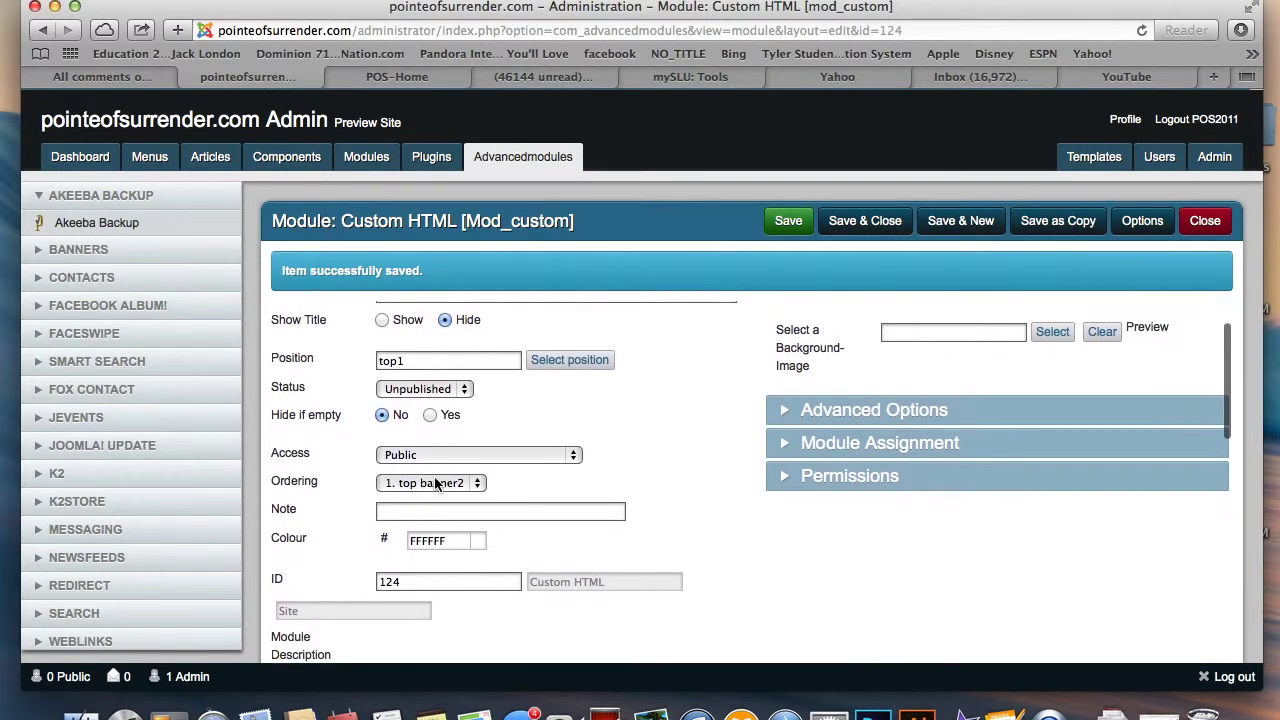
click(464, 390)
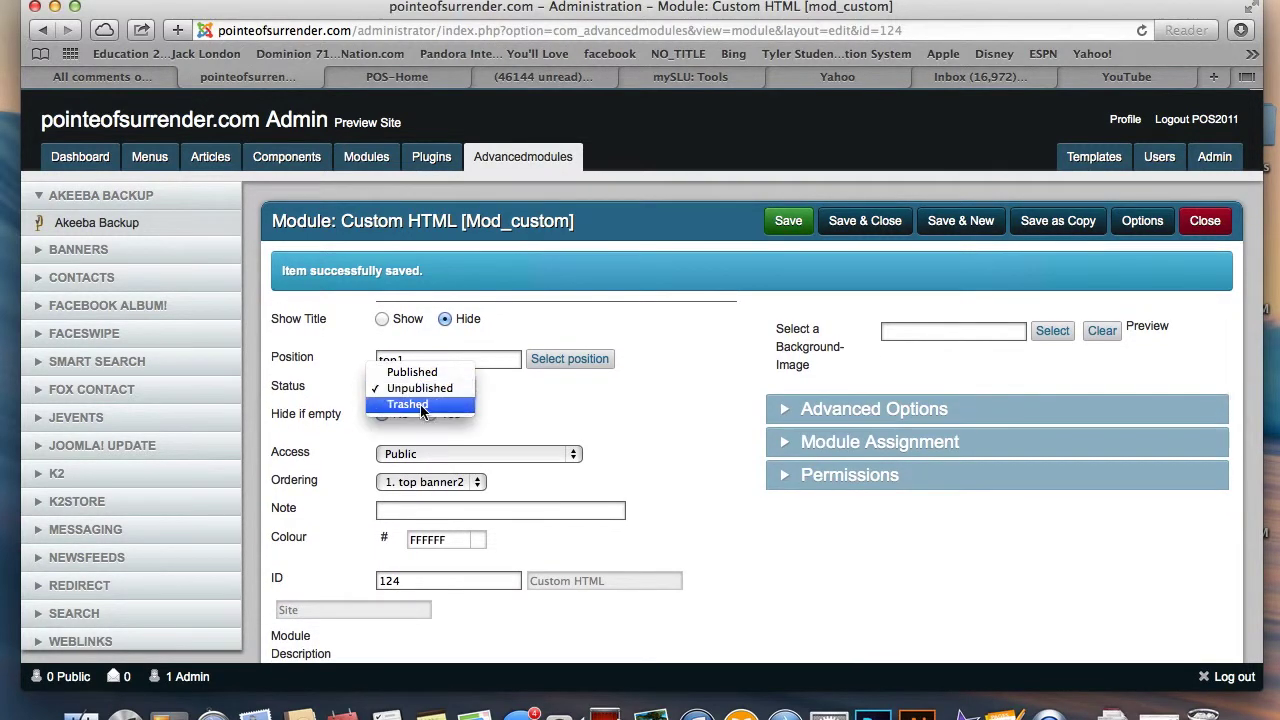
click(409, 376)
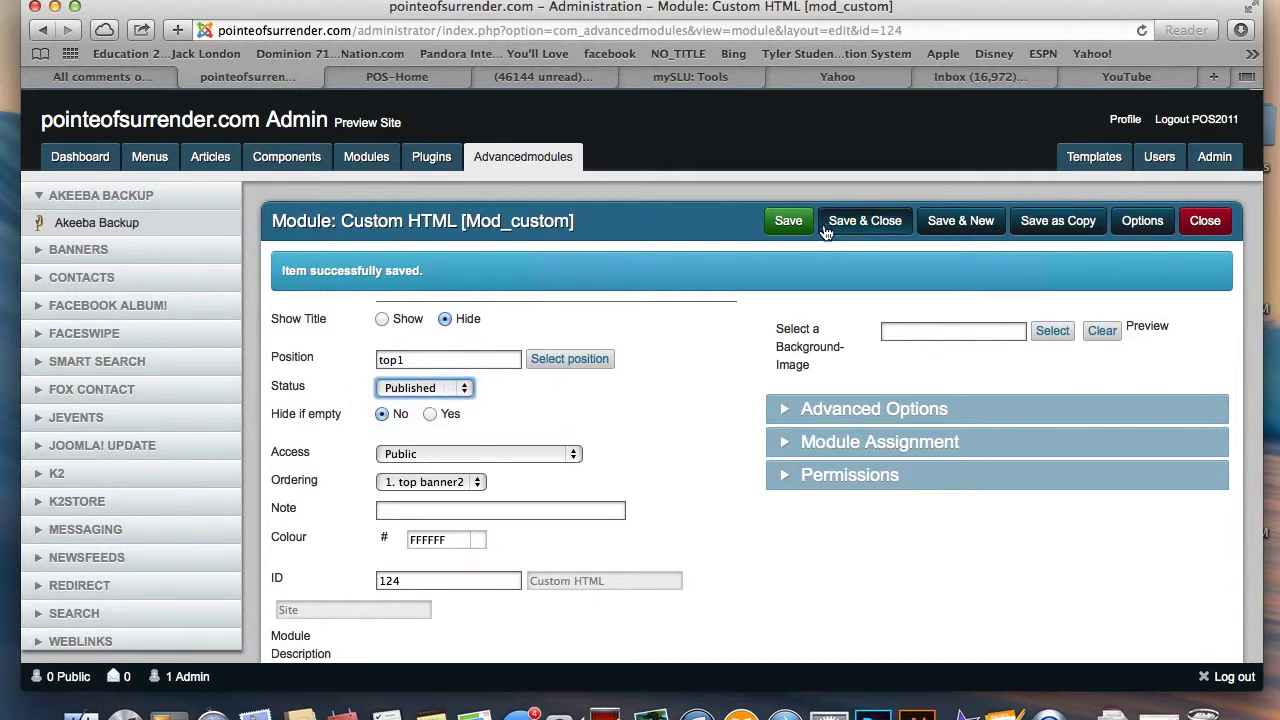
Step: Save the top banner2 module and reload the POS-Home page to check the published banner
click(790, 220)
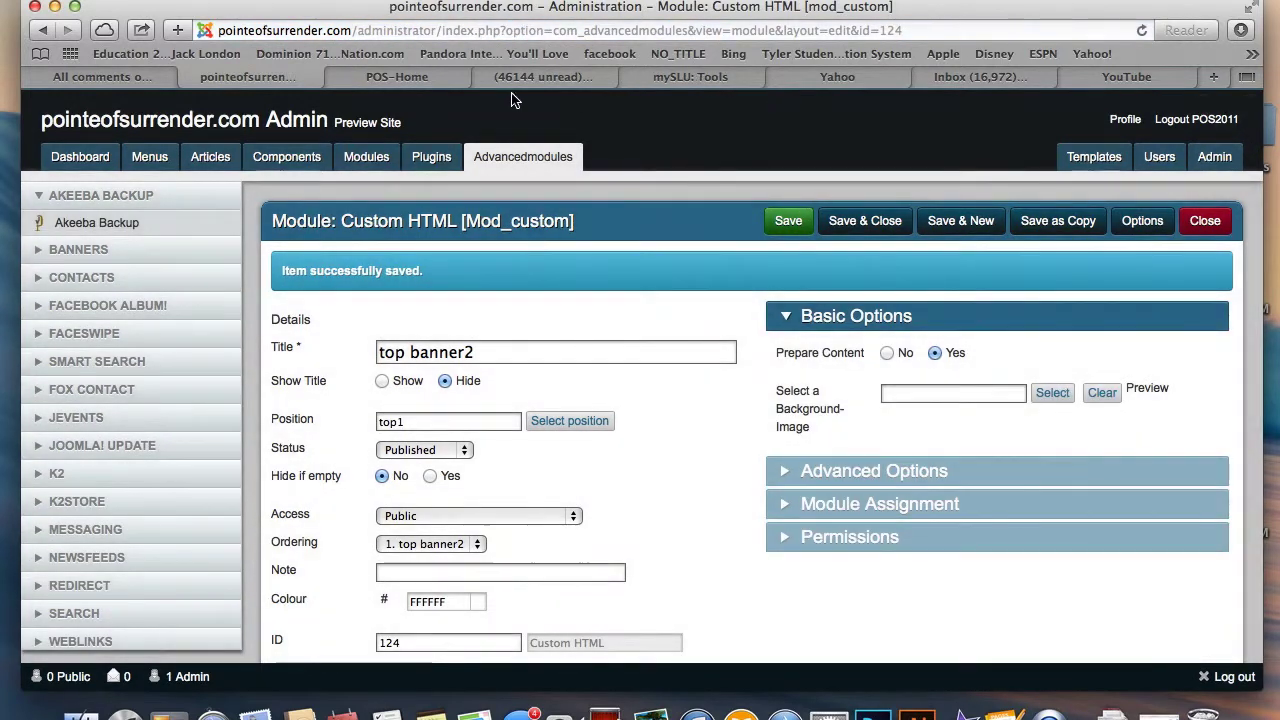
click(441, 77)
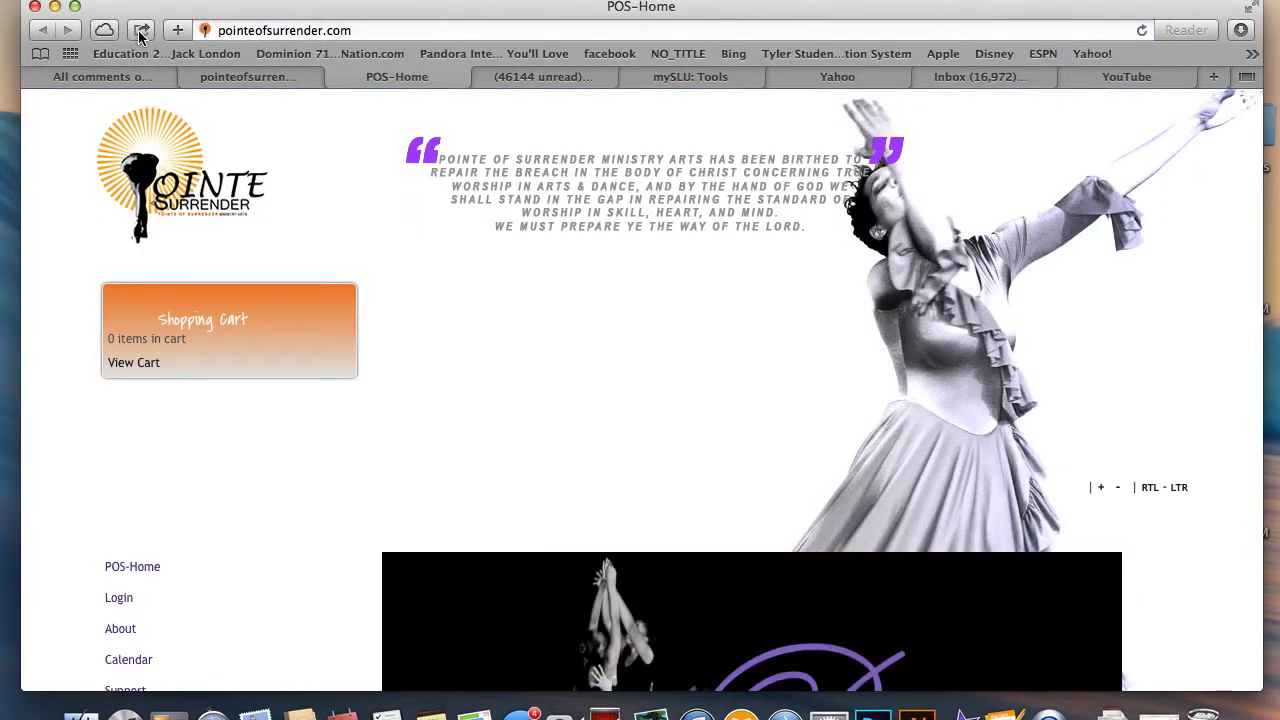
click(1140, 33)
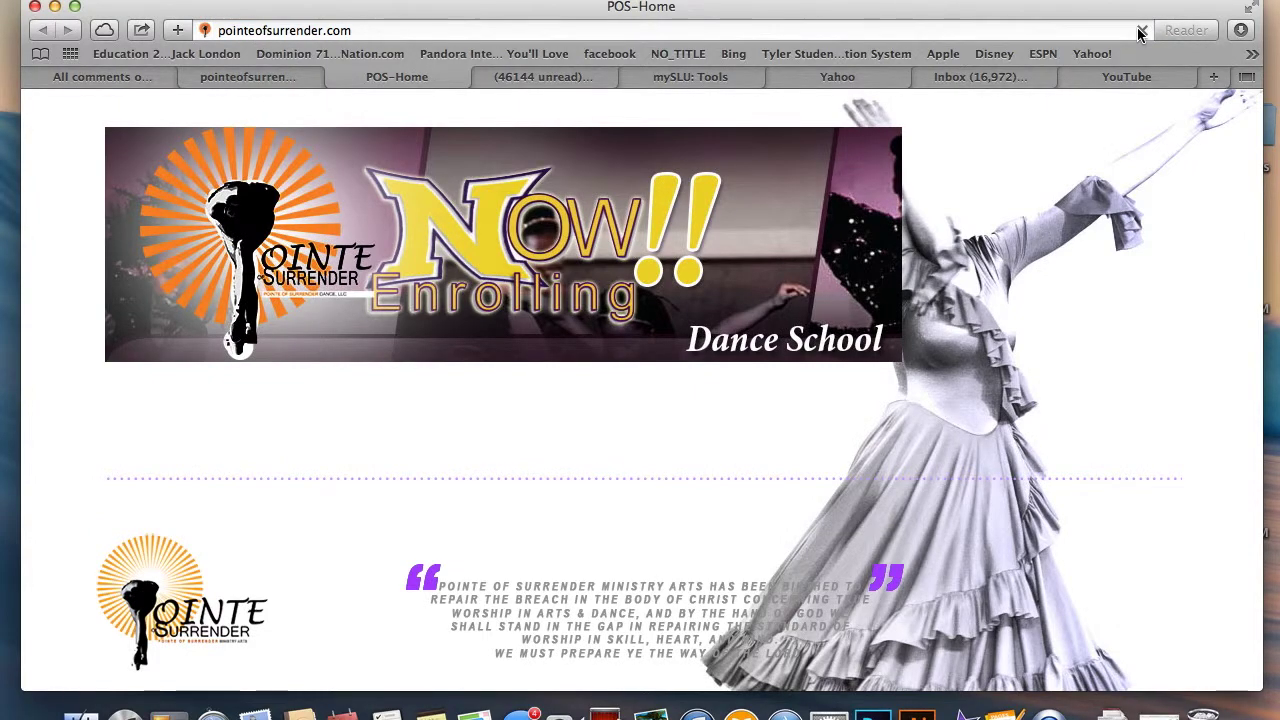
Step: Center the enrolling banner image in the top banner2 module's content and save the module
click(270, 78)
scroll(596, 429, down, 10)
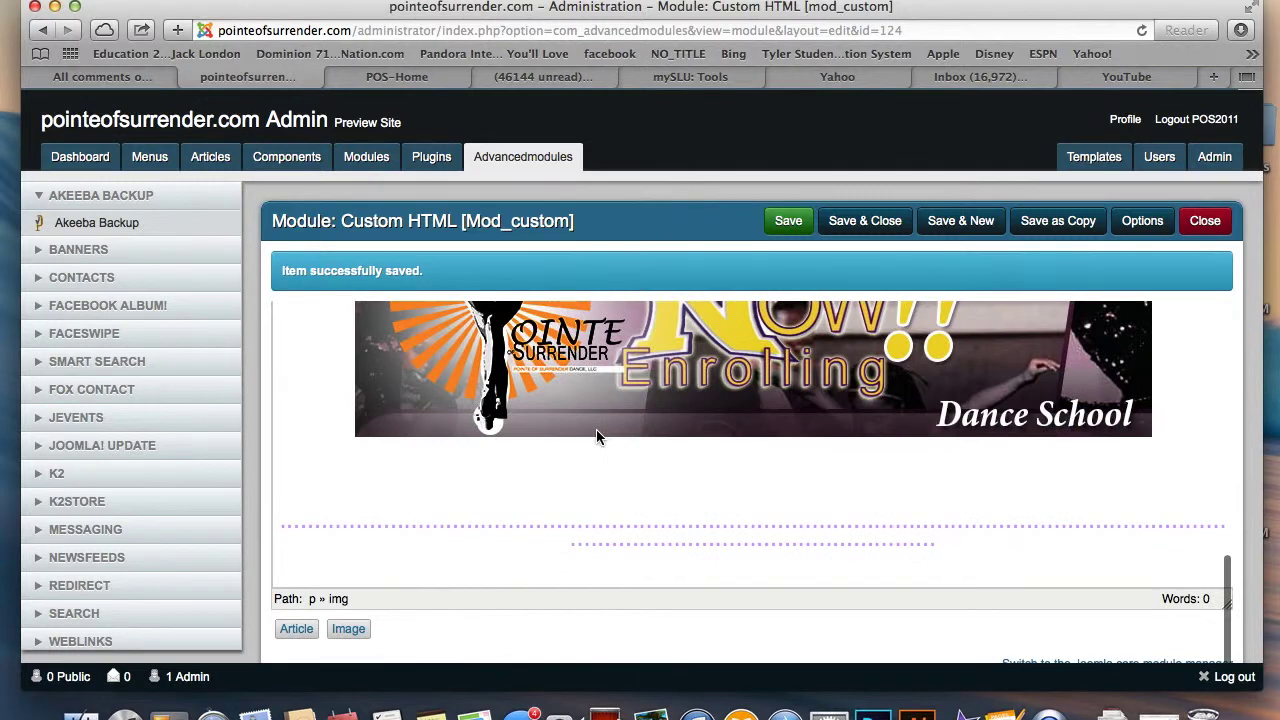
click(578, 447)
click(571, 405)
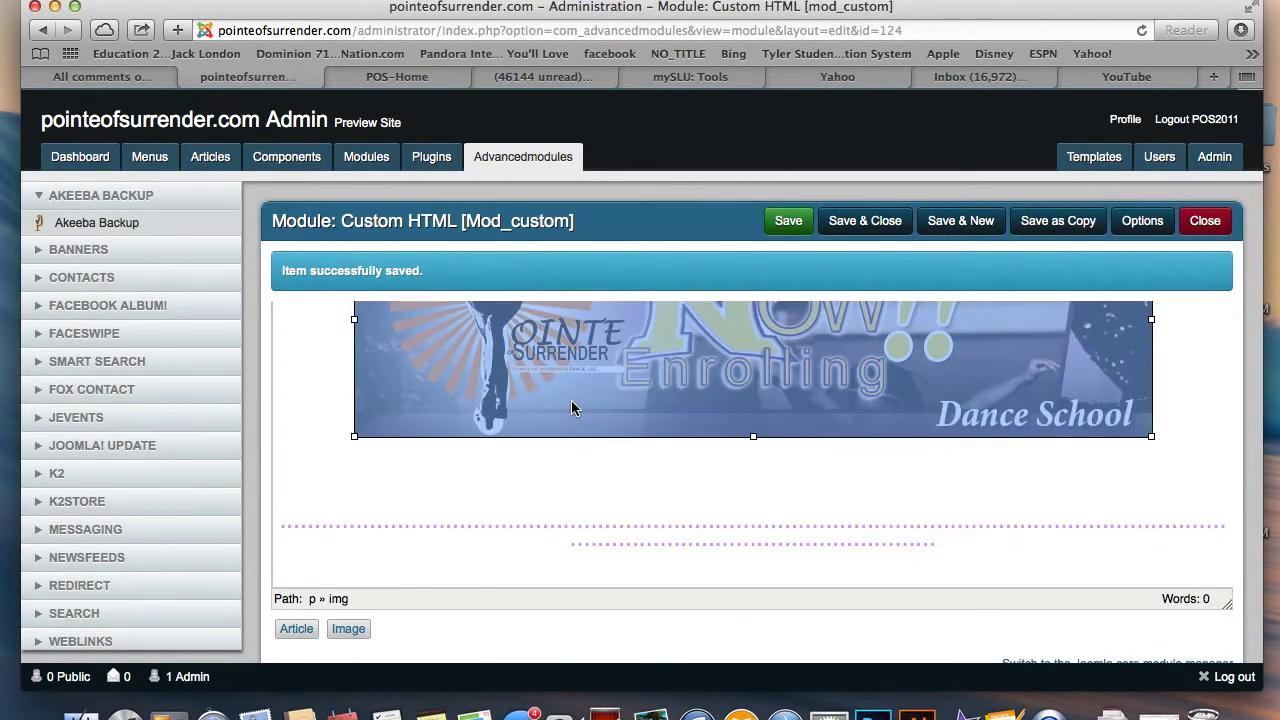
scroll(571, 405, up, 2)
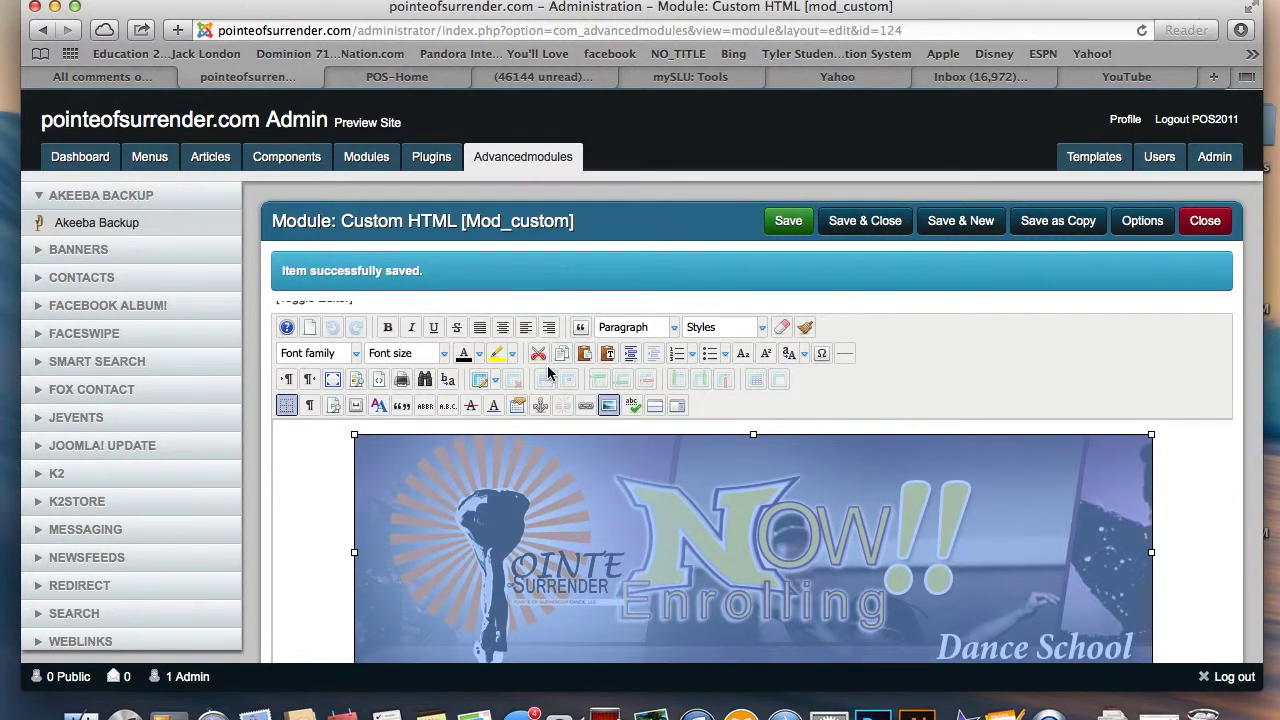
click(503, 329)
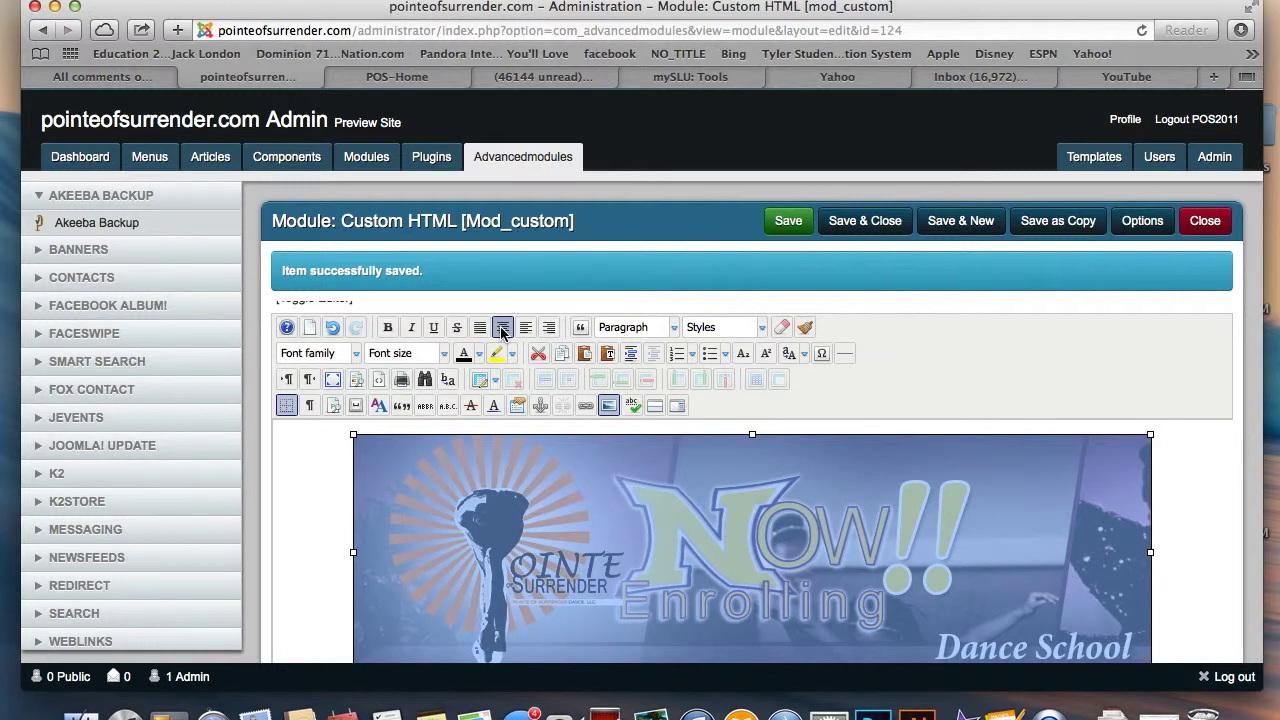
click(788, 224)
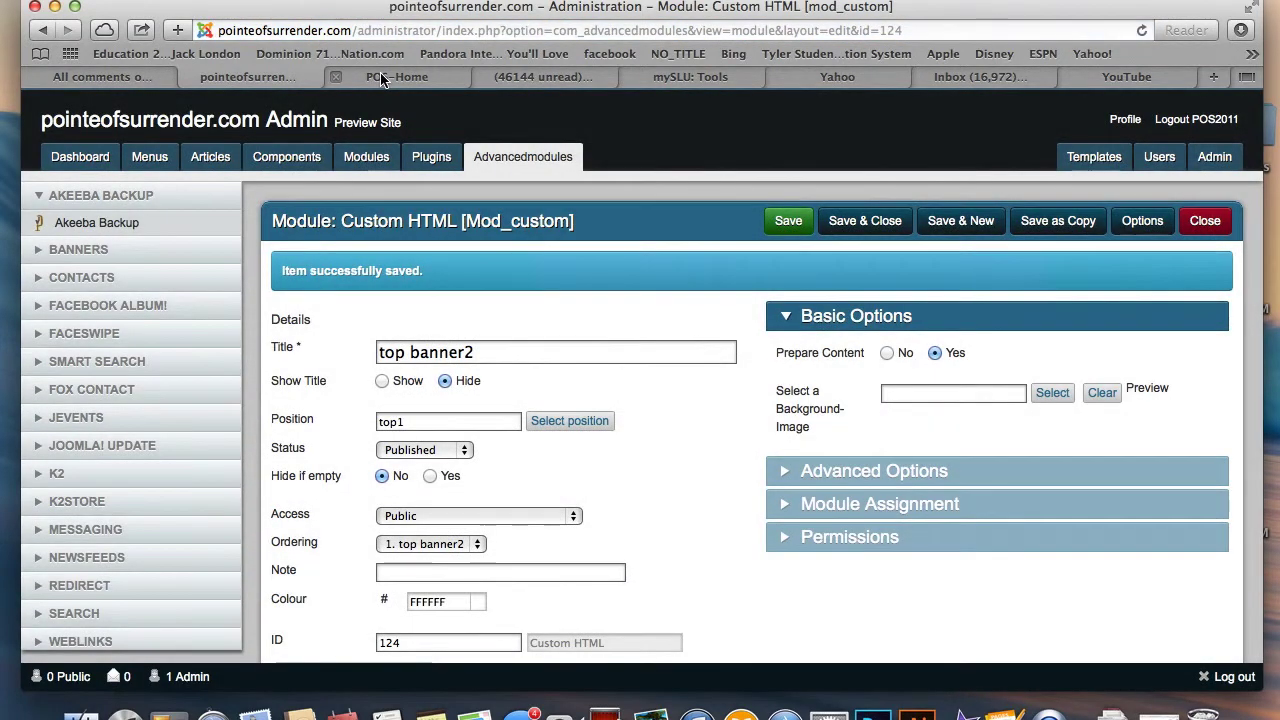
Step: Reload the POS-Home page and check the banner's alignment and the page layout beneath it
click(380, 78)
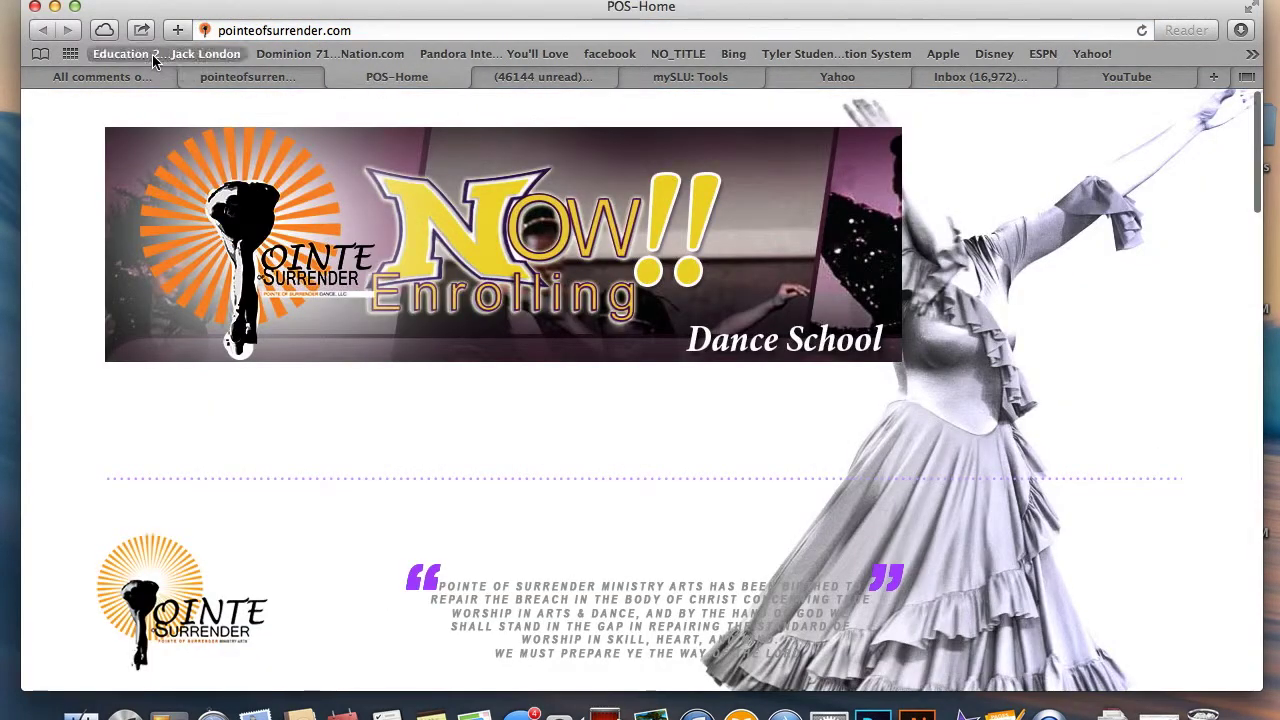
click(1142, 31)
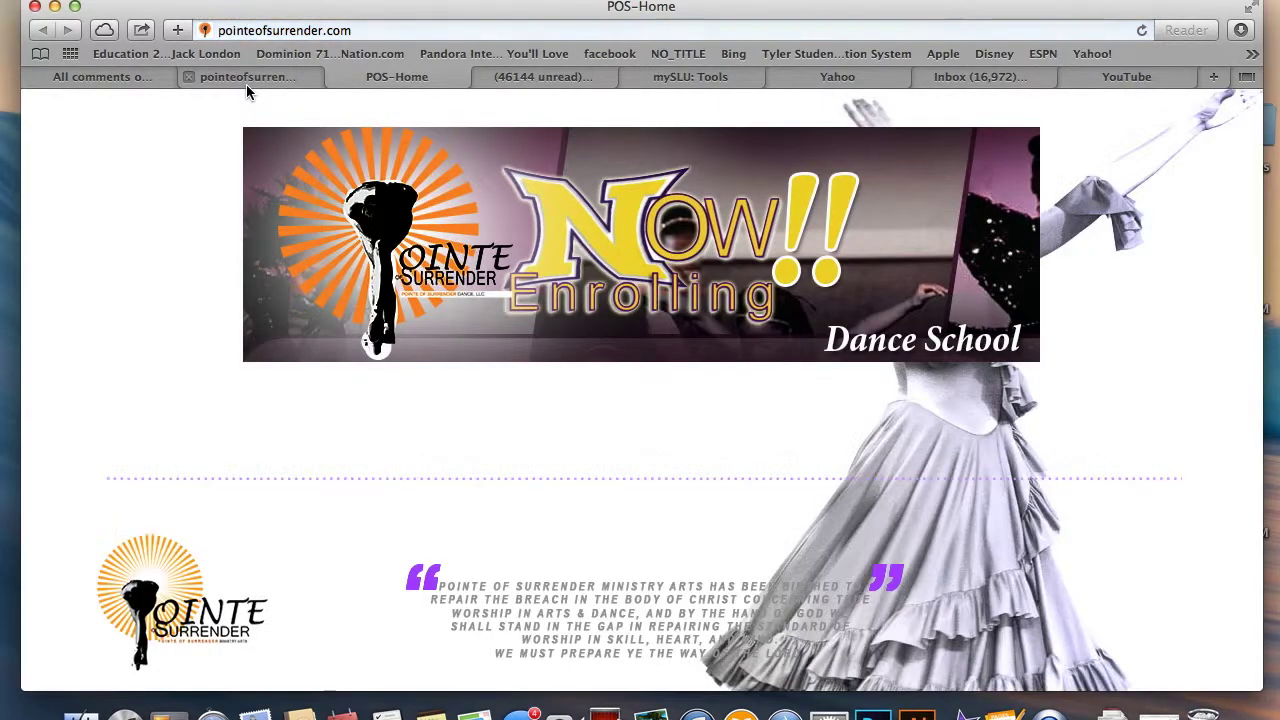
scroll(396, 489, down, 10)
scroll(396, 489, up, 3)
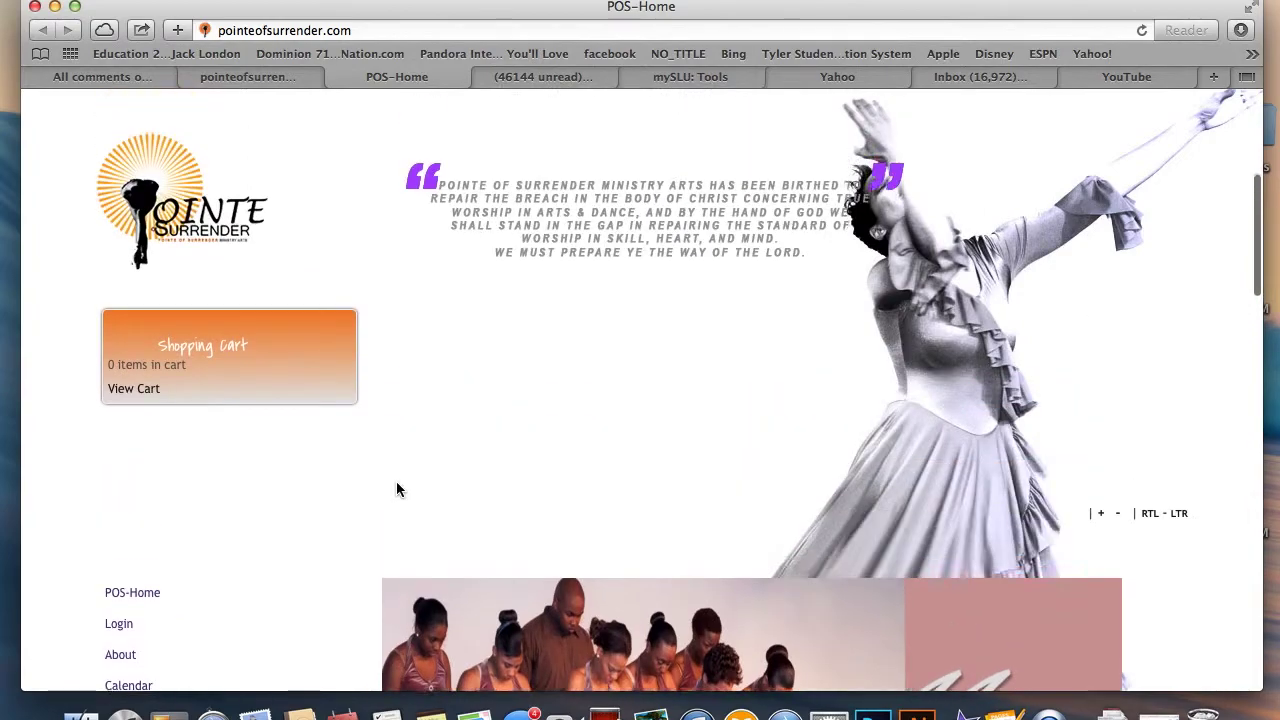
scroll(396, 489, down, 10)
Step: Look through the site's menus in the Menu Manager and open Main Menu
scroll(396, 489, down, 10)
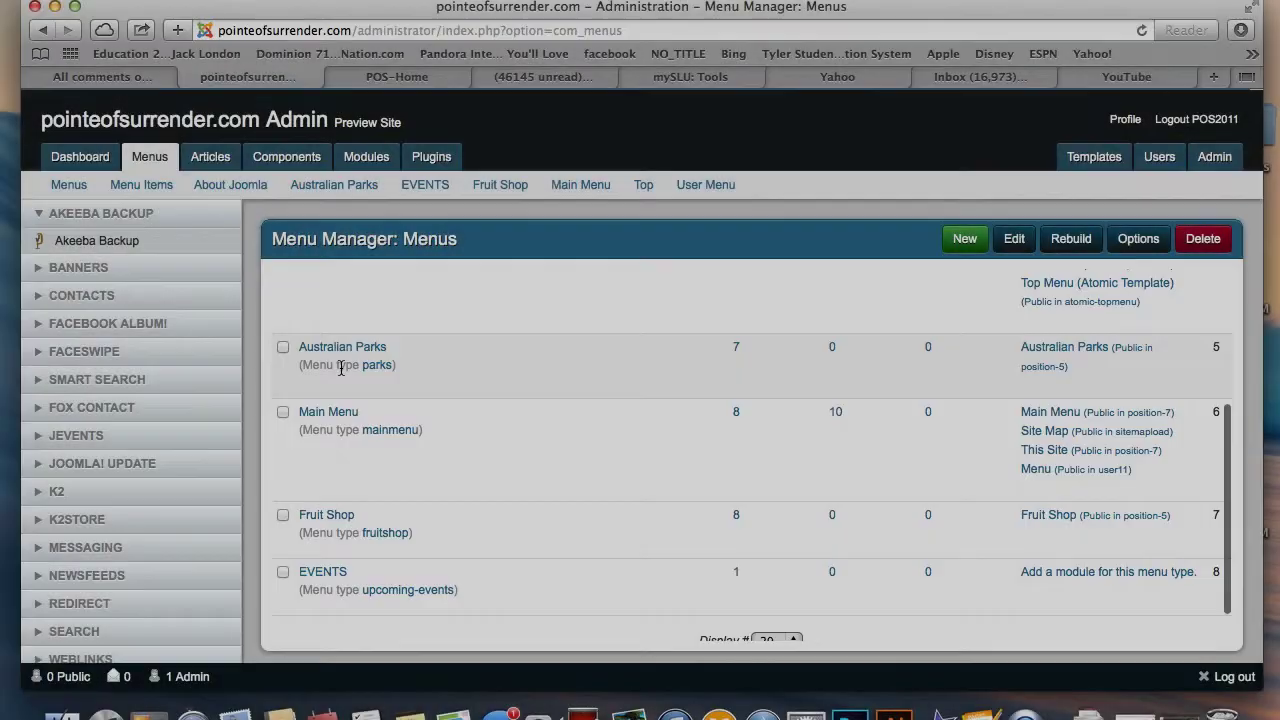
scroll(341, 370, up, 4)
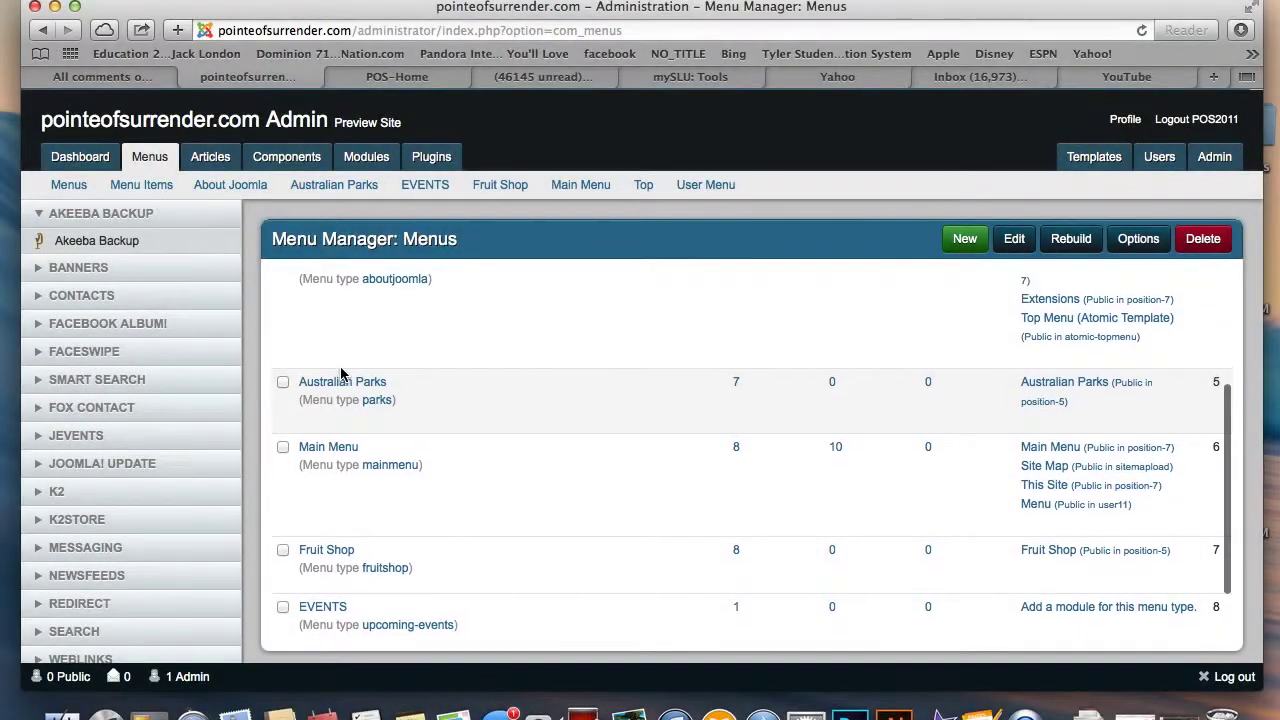
scroll(341, 374, up, 4)
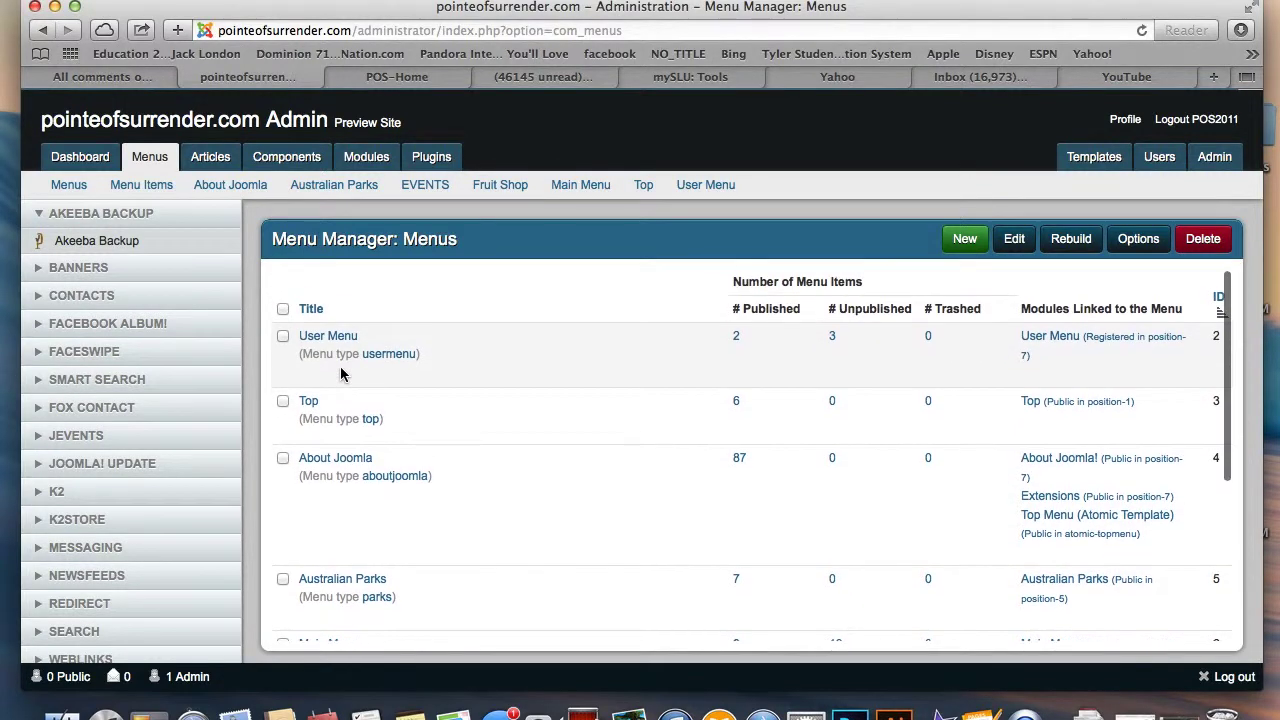
scroll(341, 374, down, 2)
scroll(341, 374, up, 2)
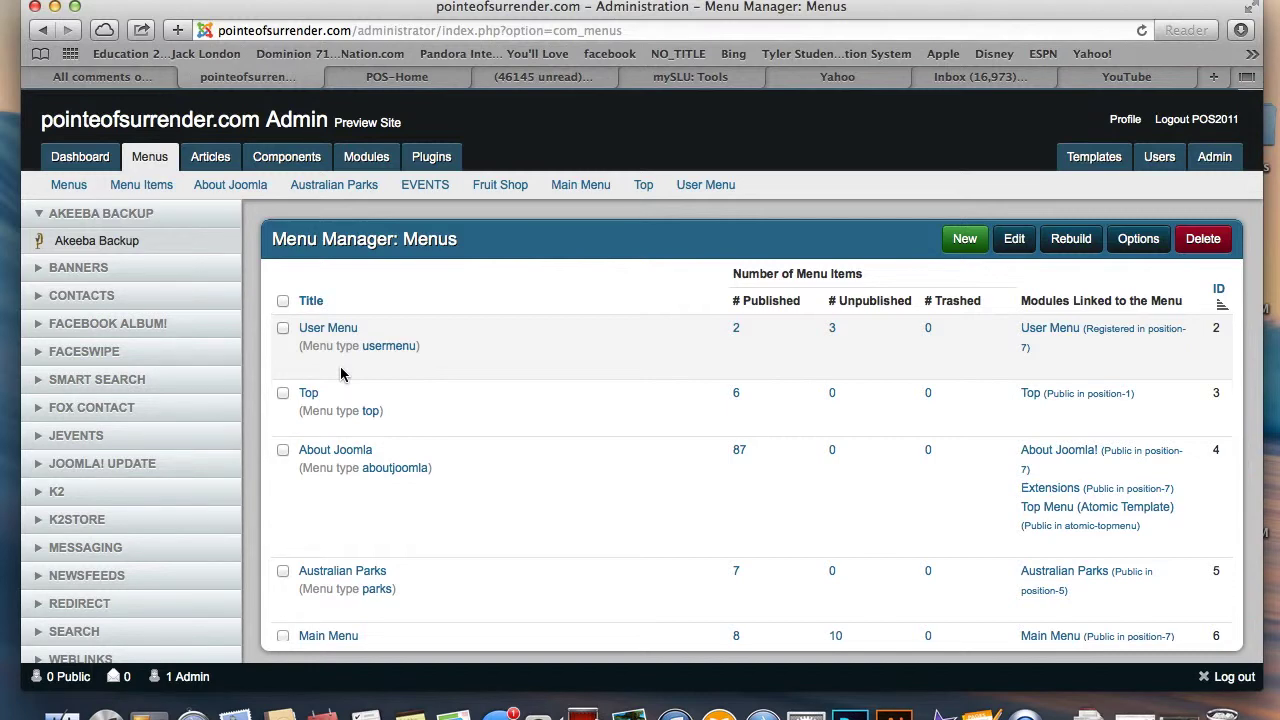
scroll(341, 374, down, 2)
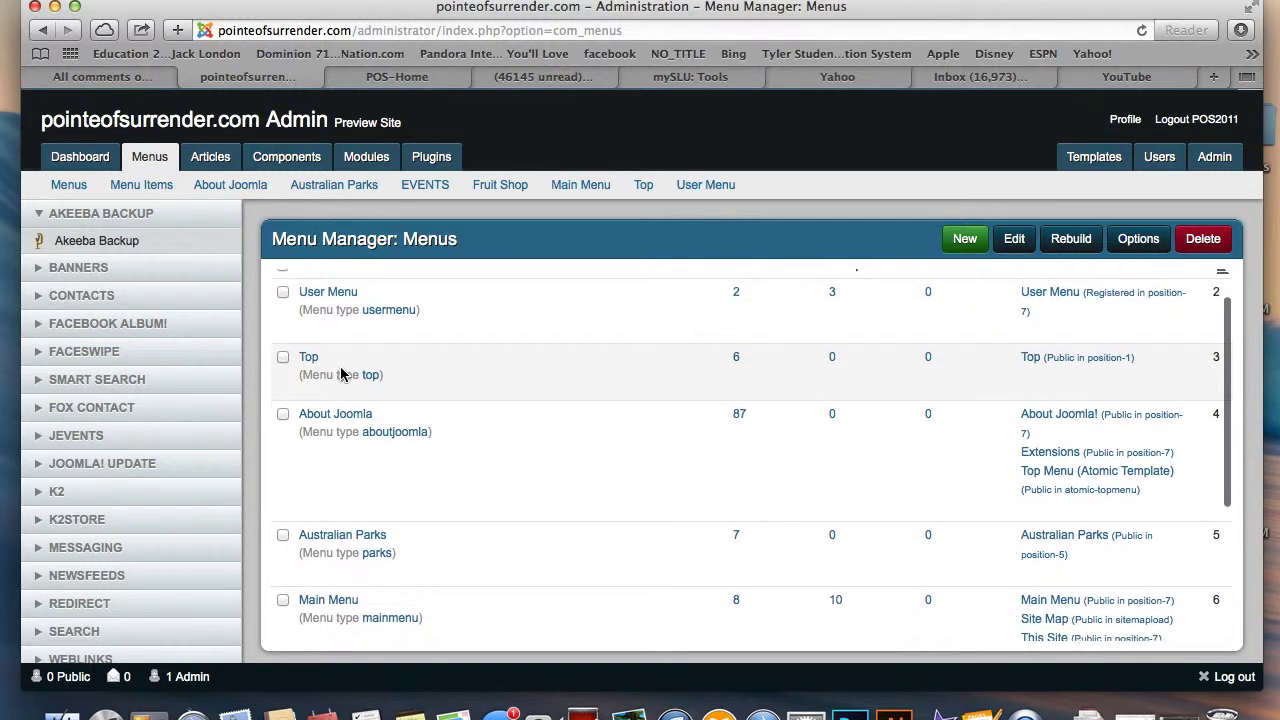
scroll(341, 368, down, 2)
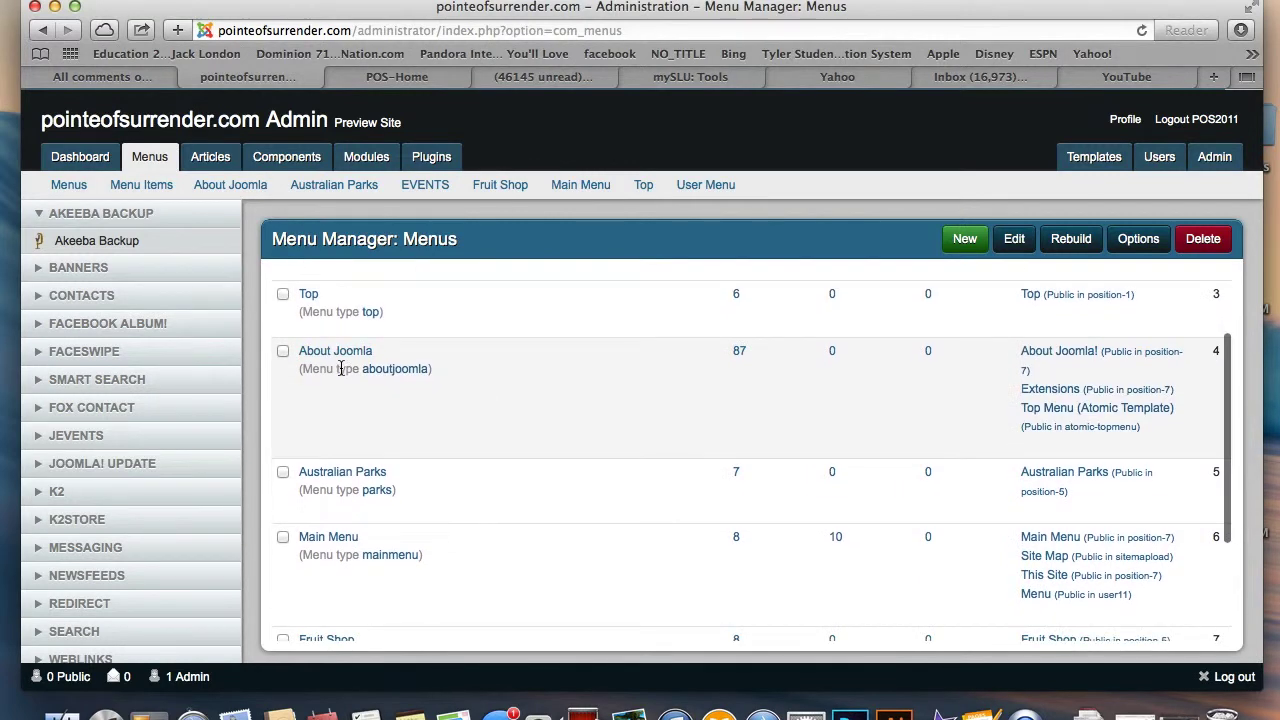
click(331, 540)
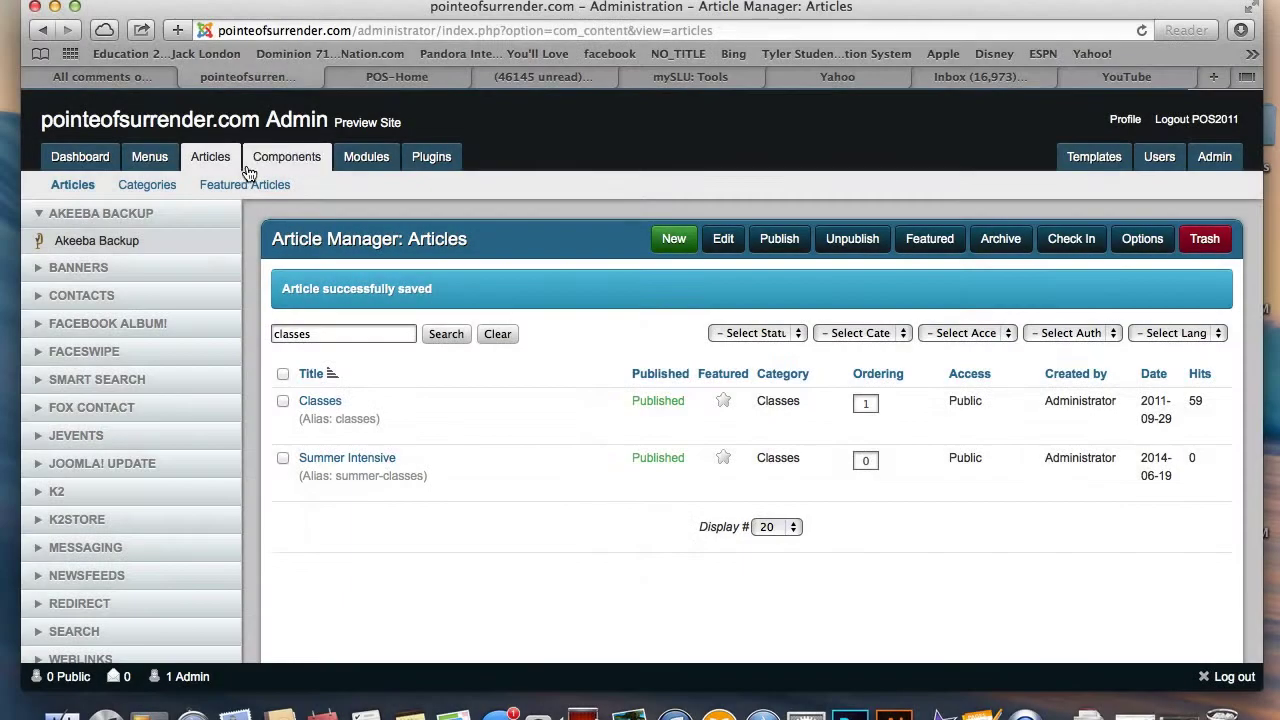
Step: Open the K2 component's item list from the Joomla components overview
click(285, 160)
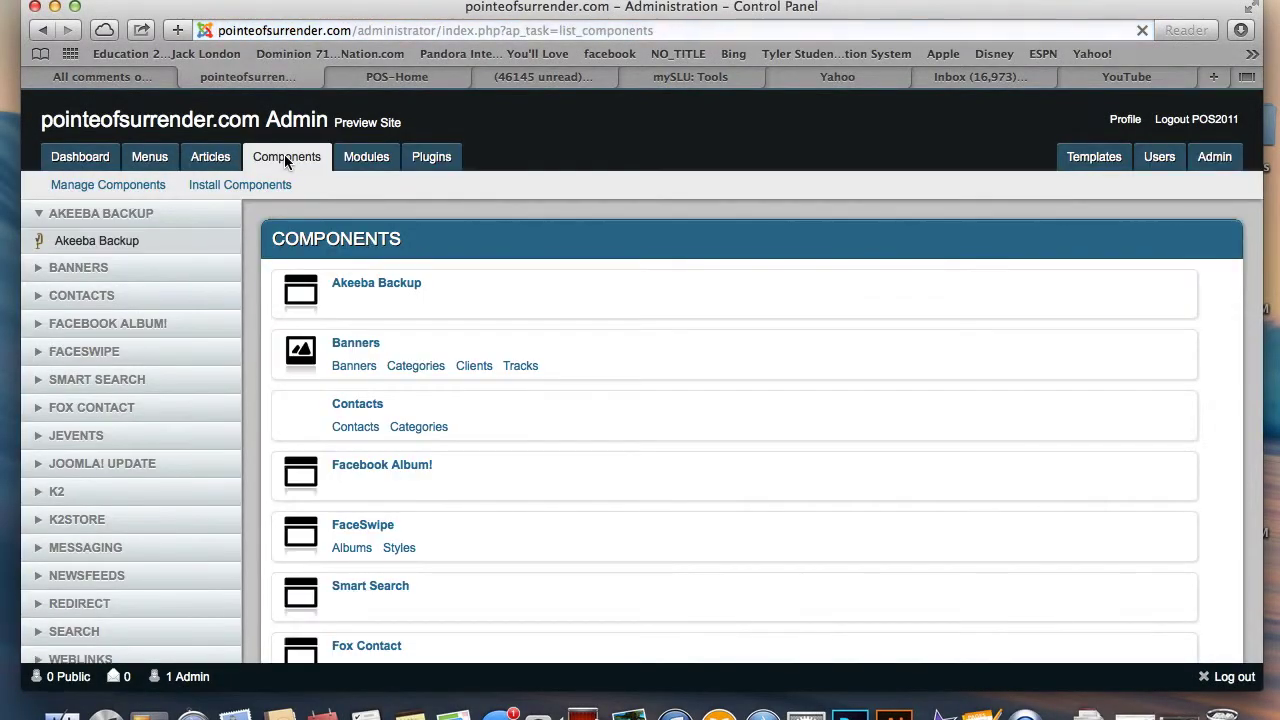
scroll(358, 520, down, 4)
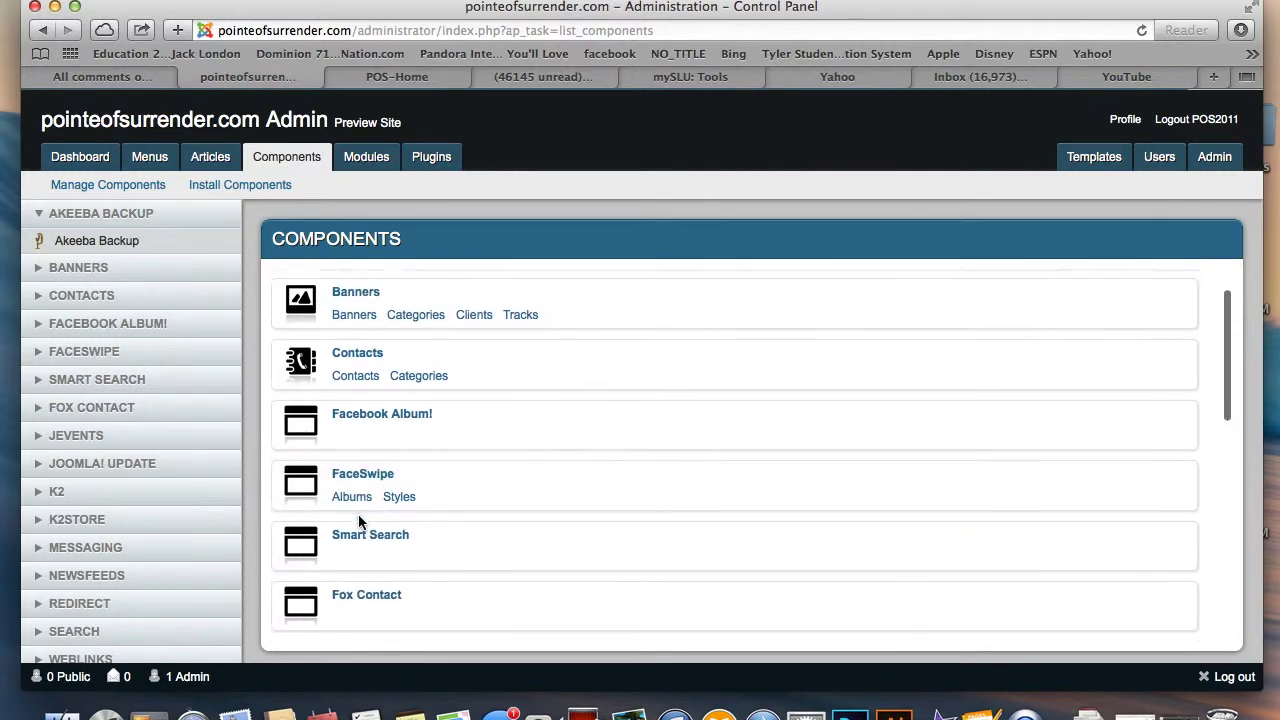
scroll(358, 520, down, 3)
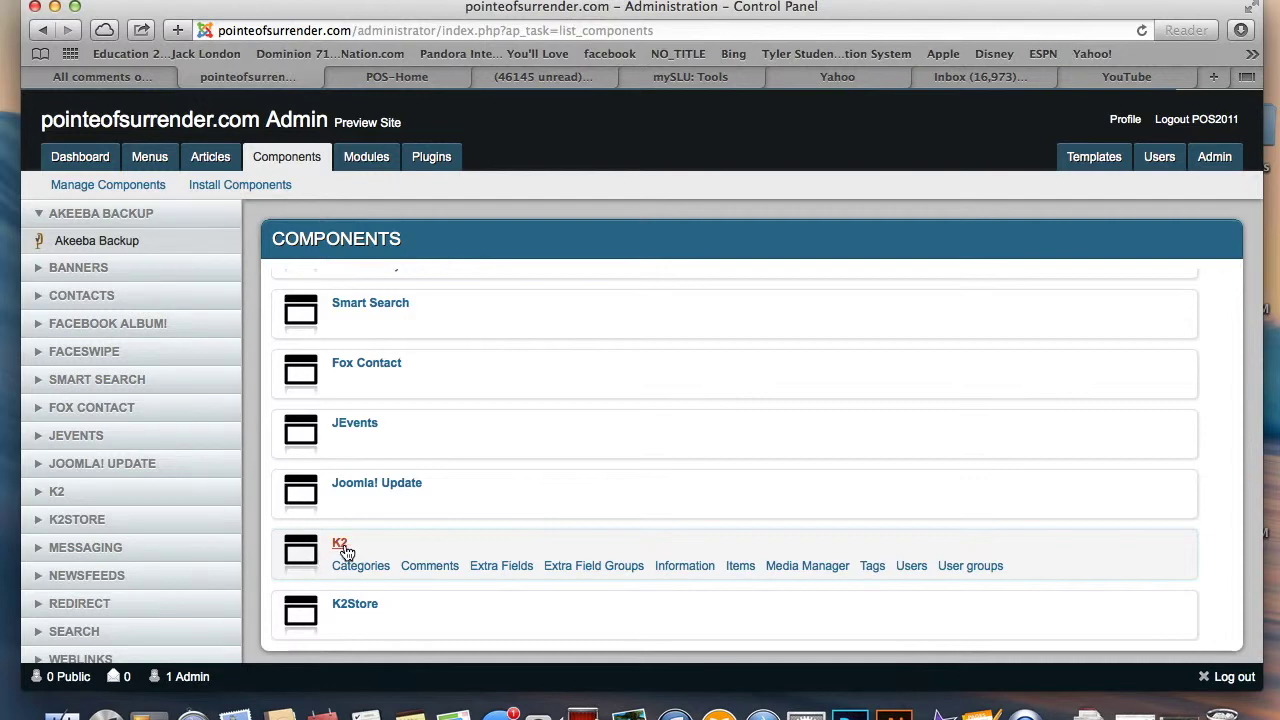
click(340, 545)
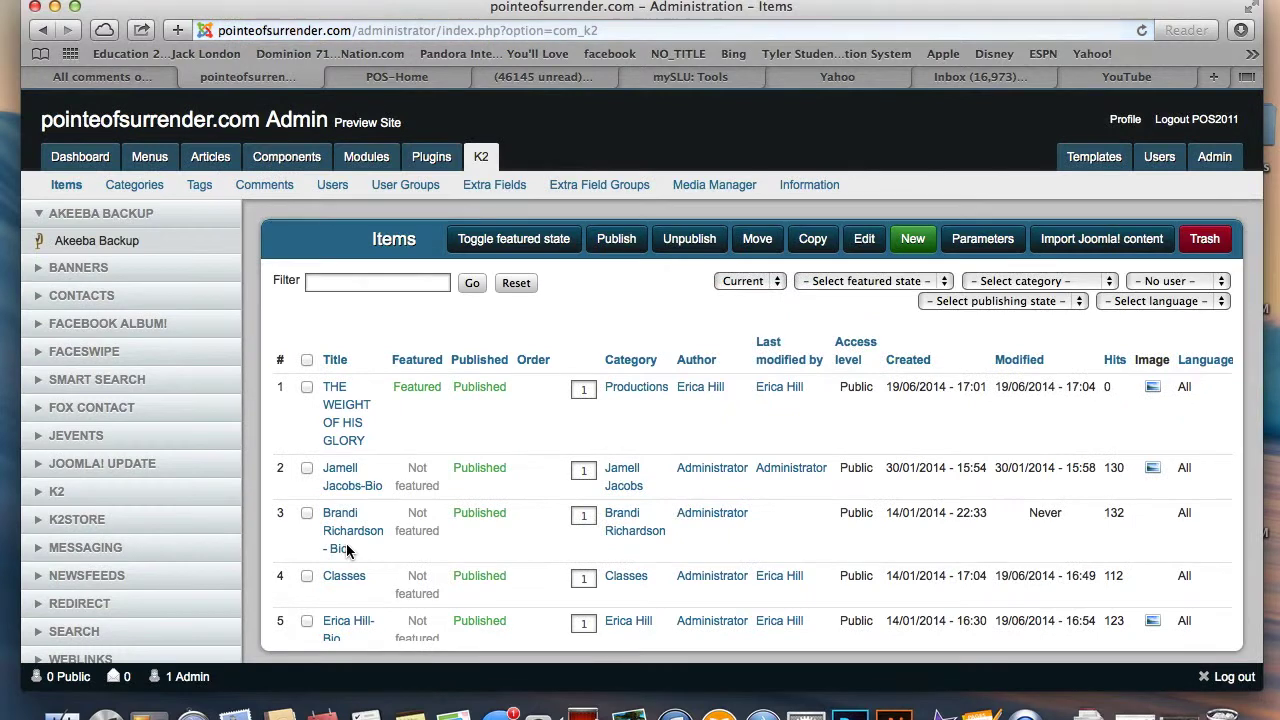
click(333, 285)
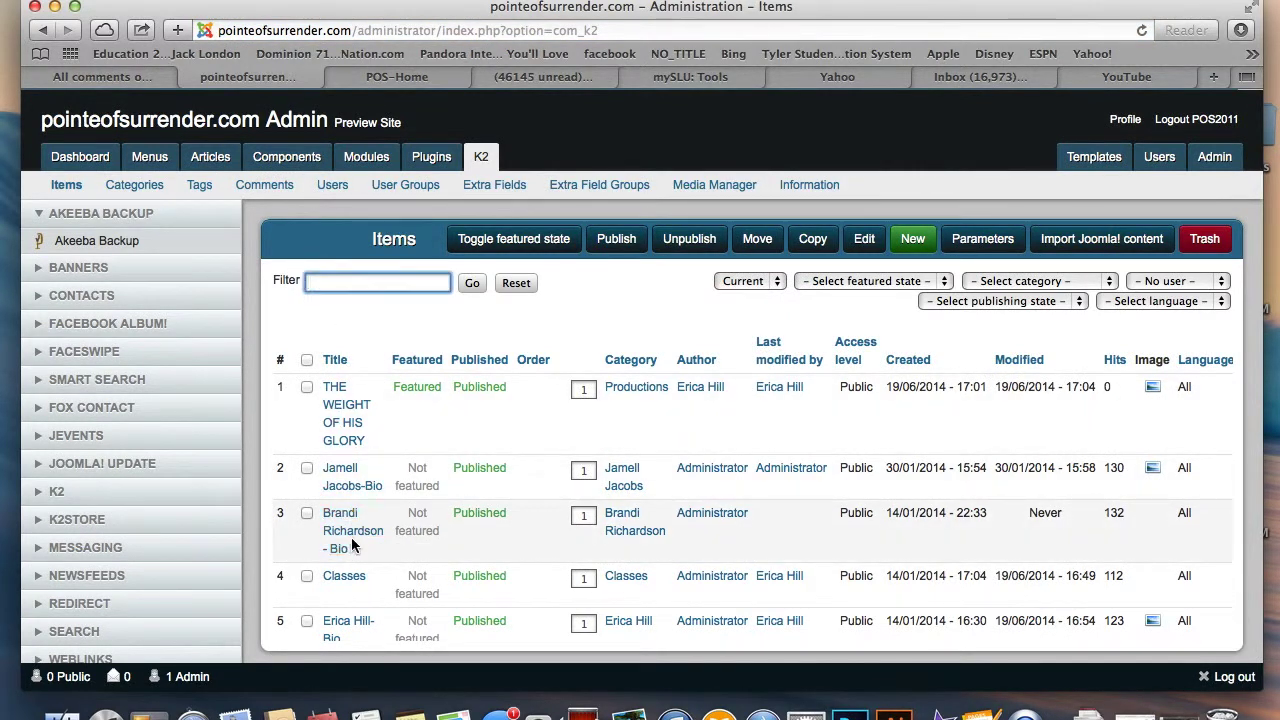
Step: Open the K2 item Classes, review its summer class and price content, and close it without saving
click(345, 580)
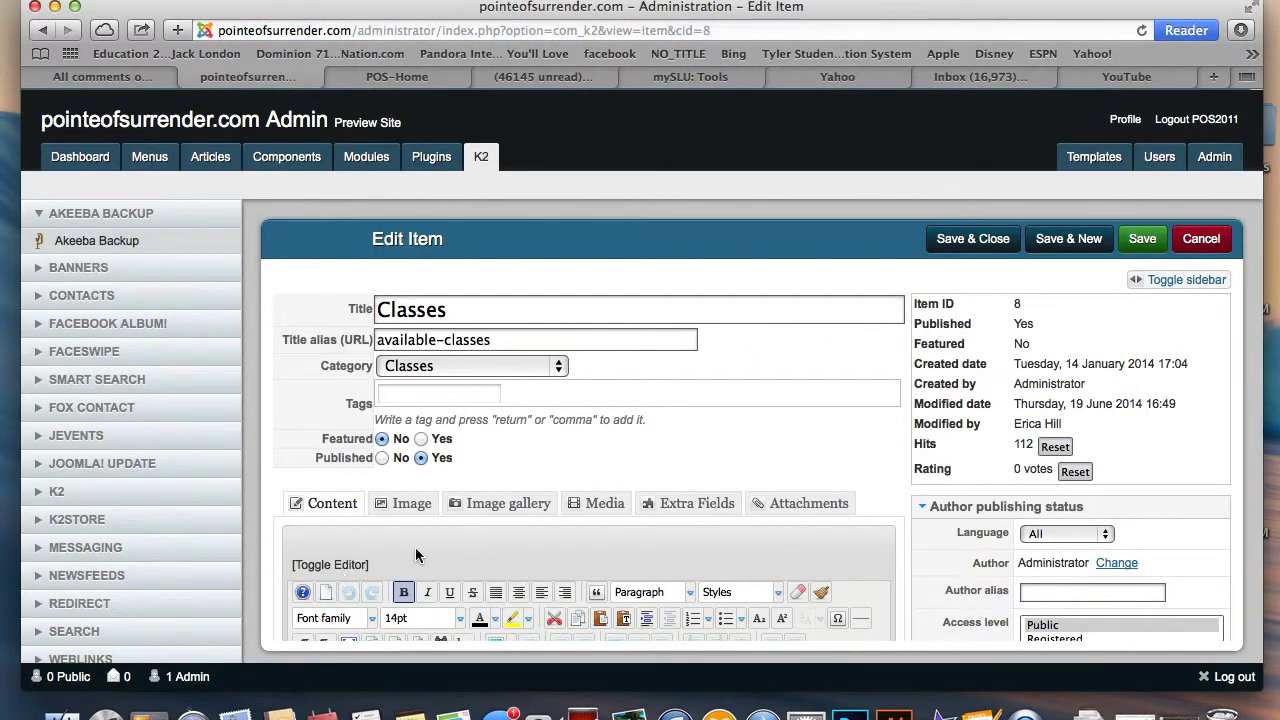
scroll(404, 612, down, 3)
scroll(404, 615, down, 2)
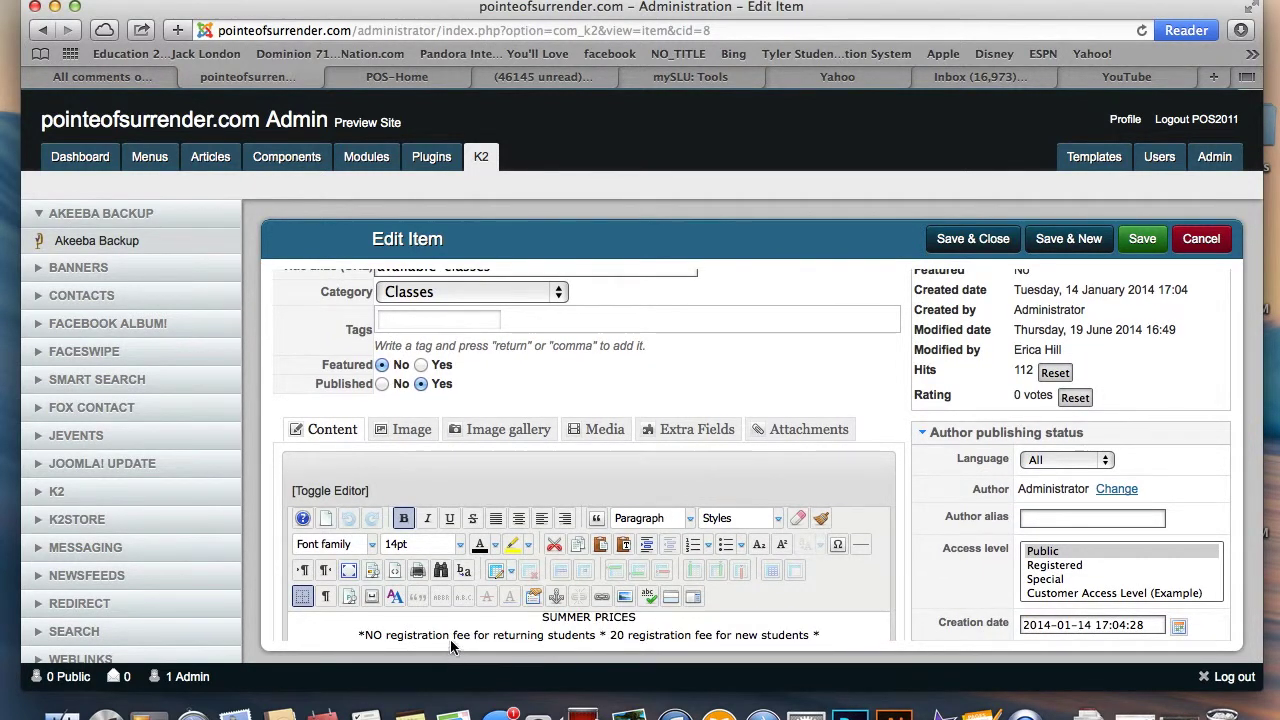
scroll(452, 630, down, 5)
scroll(452, 633, up, 2)
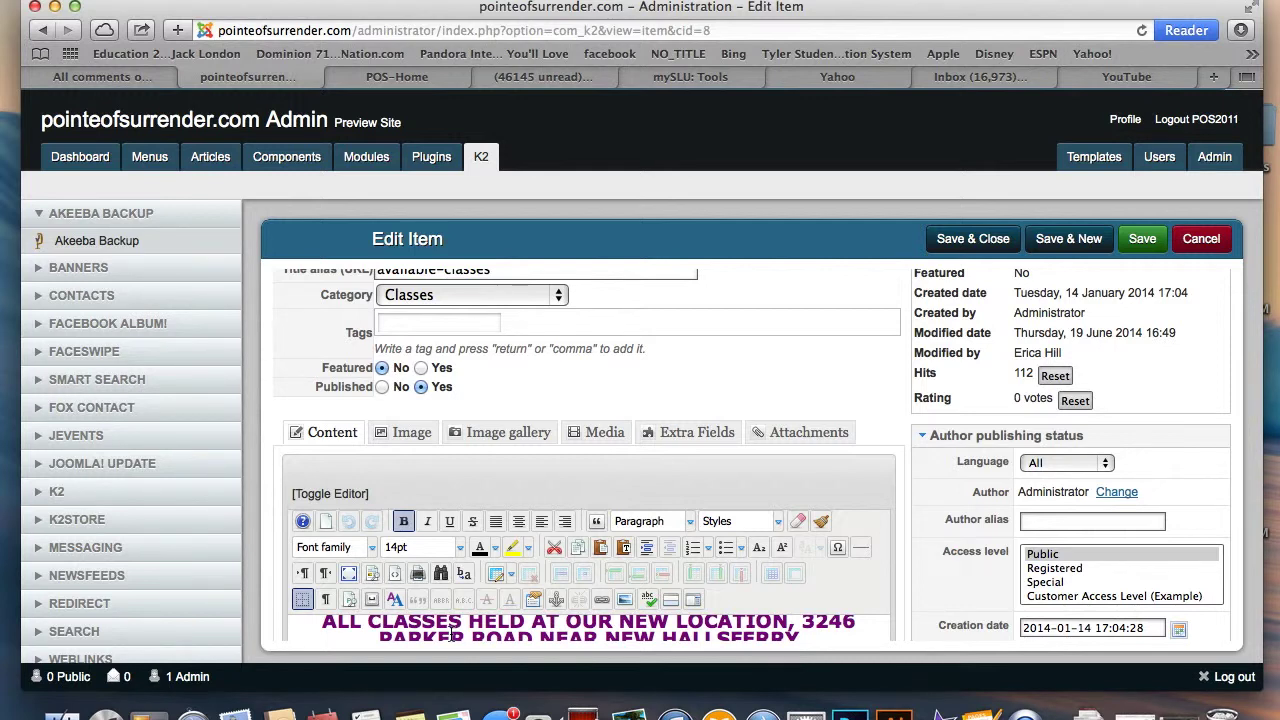
scroll(451, 634, down, 5)
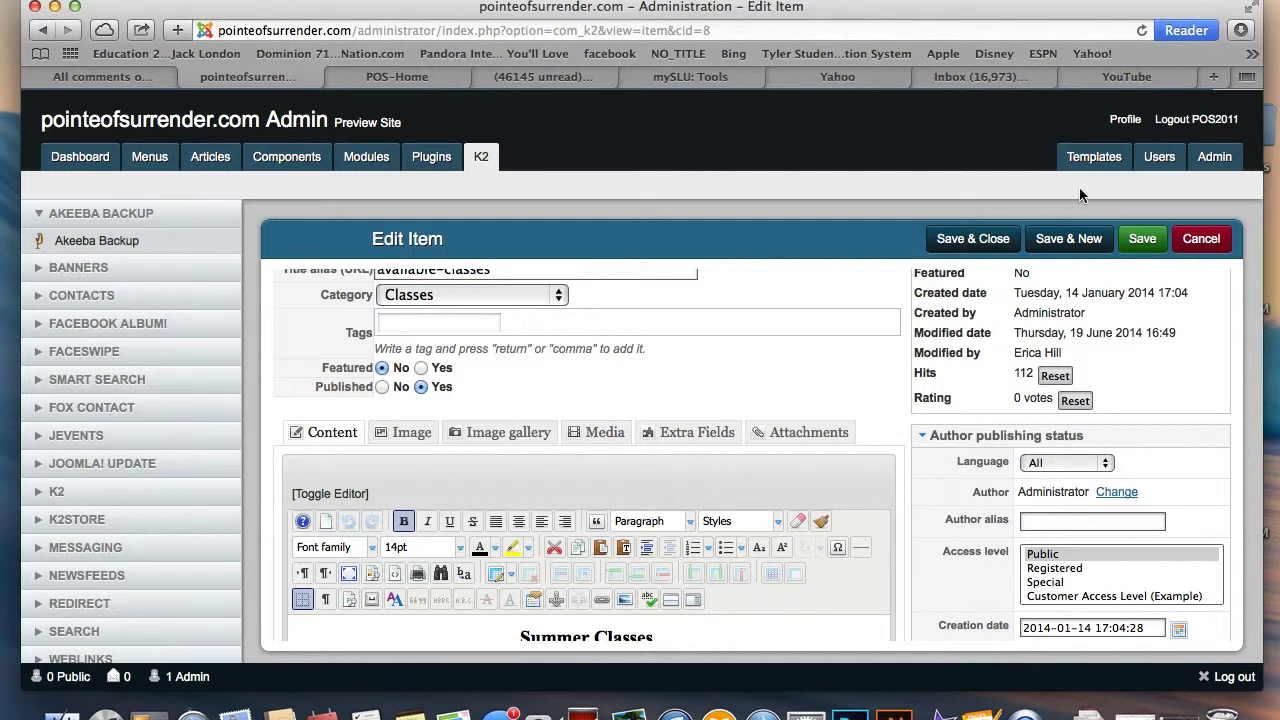
click(1203, 239)
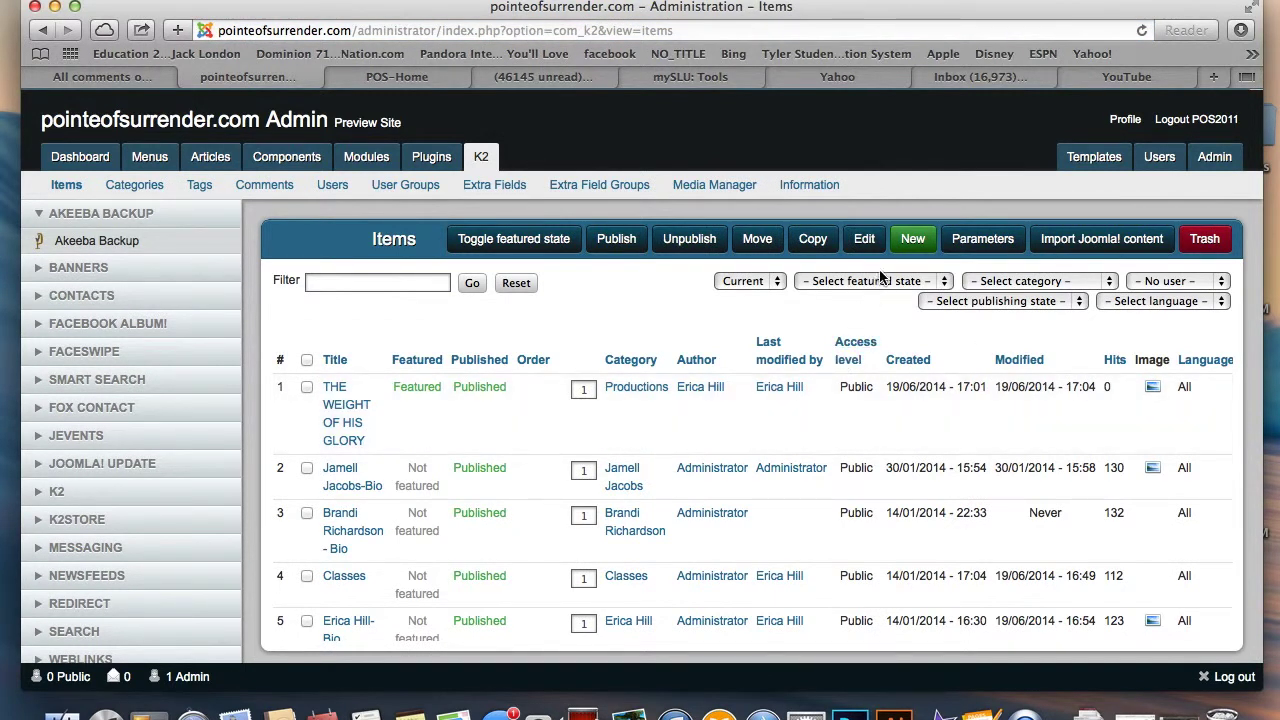
Step: Create a new K2 item with the title "TO BE ANNOUNCED"
click(913, 239)
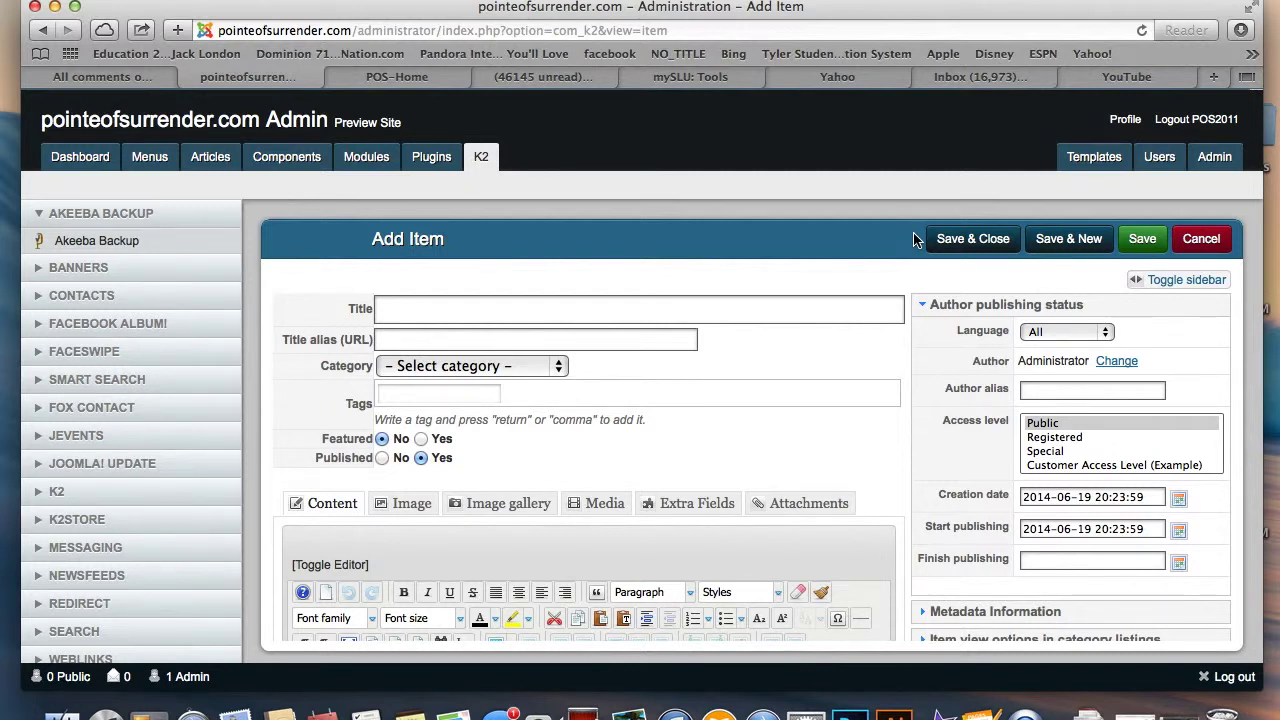
click(409, 310)
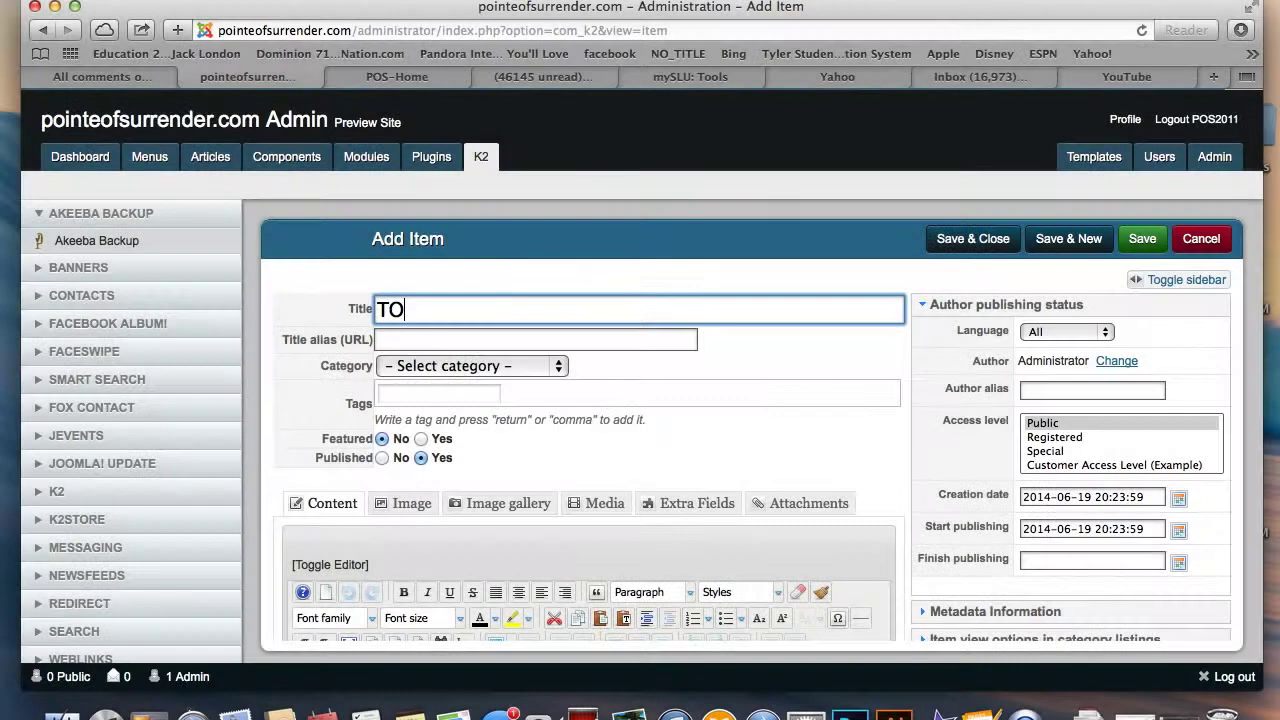
text(BE)
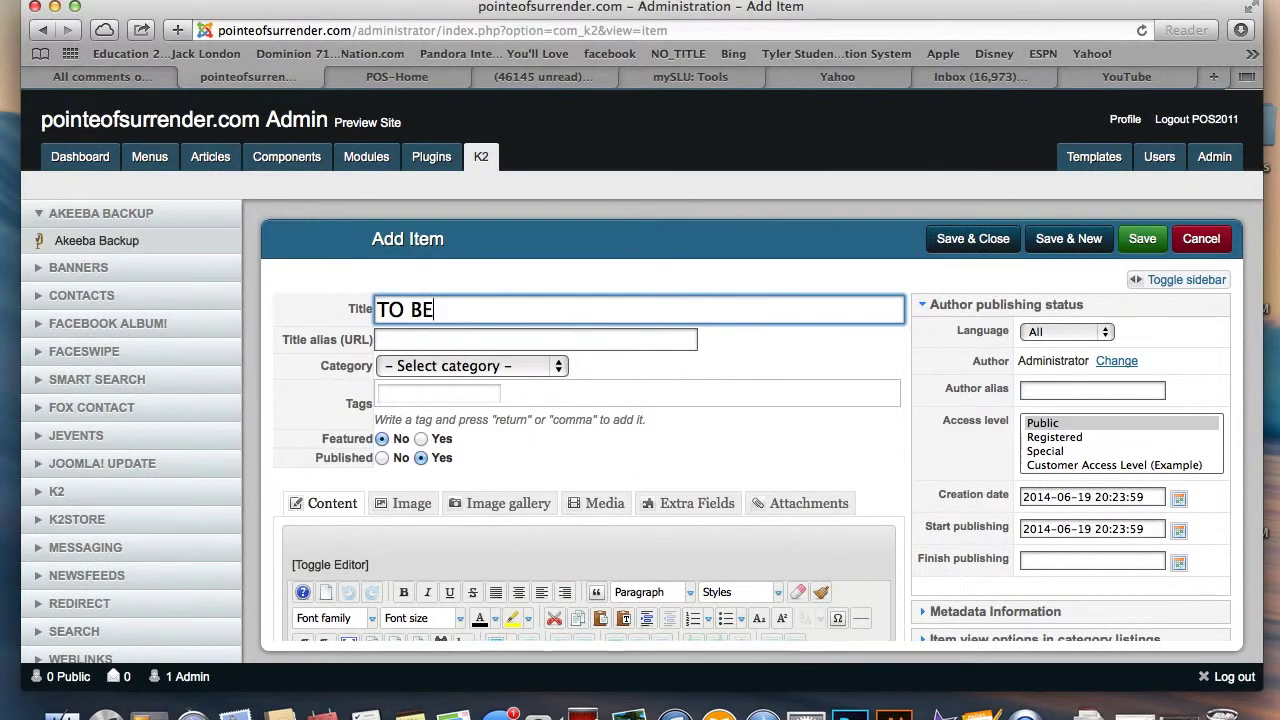
text( ANNOUNCED)
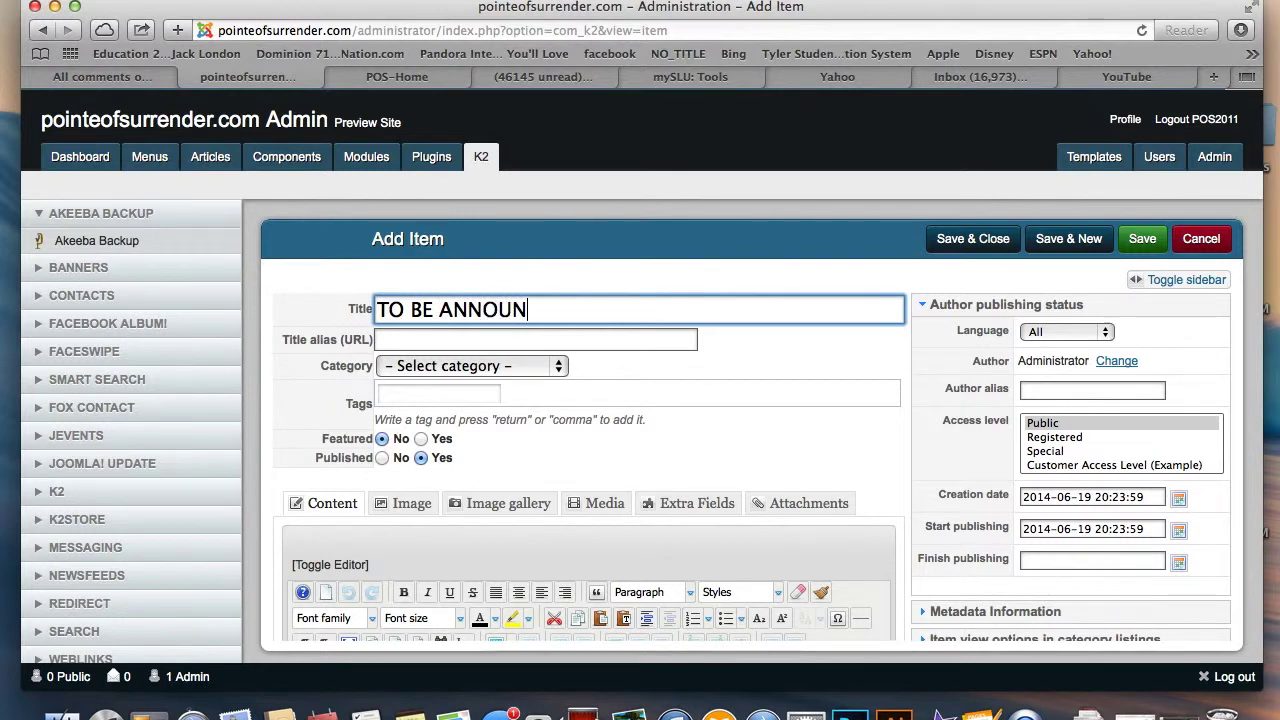
Step: Set the new item's title alias to "tba" and its category to Classes
click(408, 341)
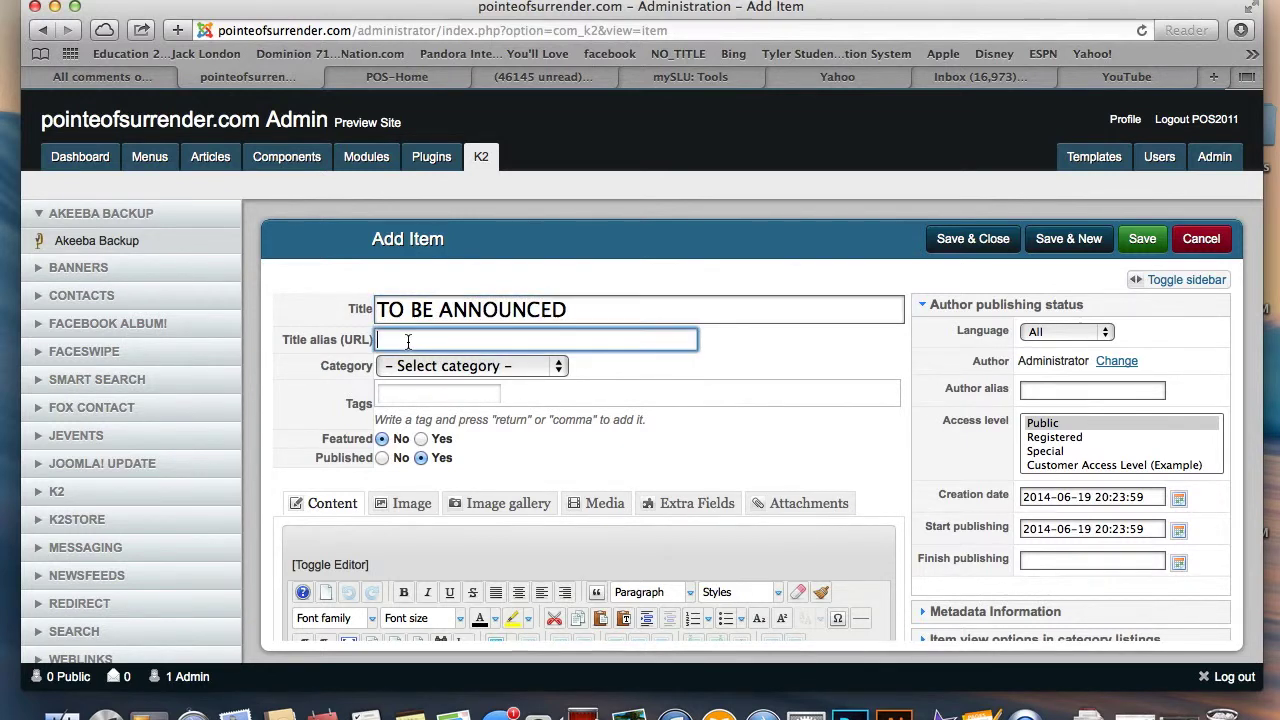
text(to be)
key(BackSpace)
key(BackSpace)
key(BackSpace)
key(BackSpace)
text(ba)
click(558, 370)
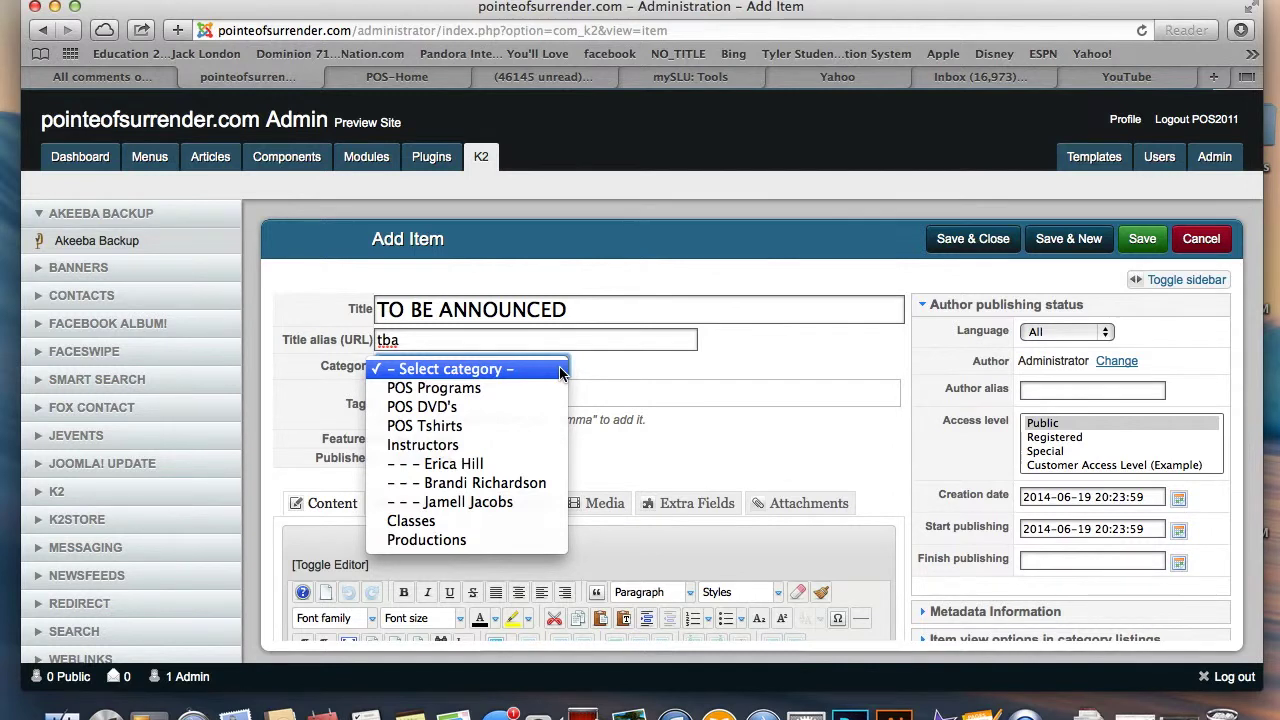
click(434, 521)
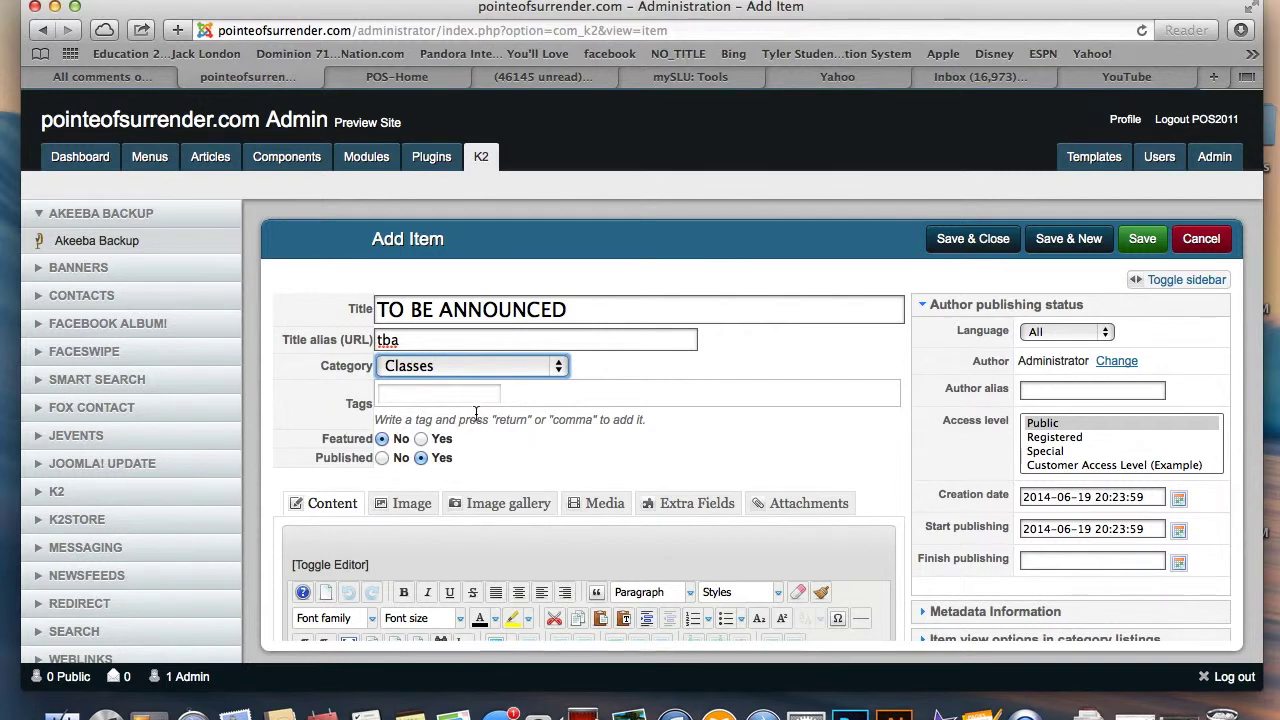
Step: Enter "coming soon!!" as the new item's content and save the item
scroll(468, 433, down, 2)
scroll(468, 433, down, 3)
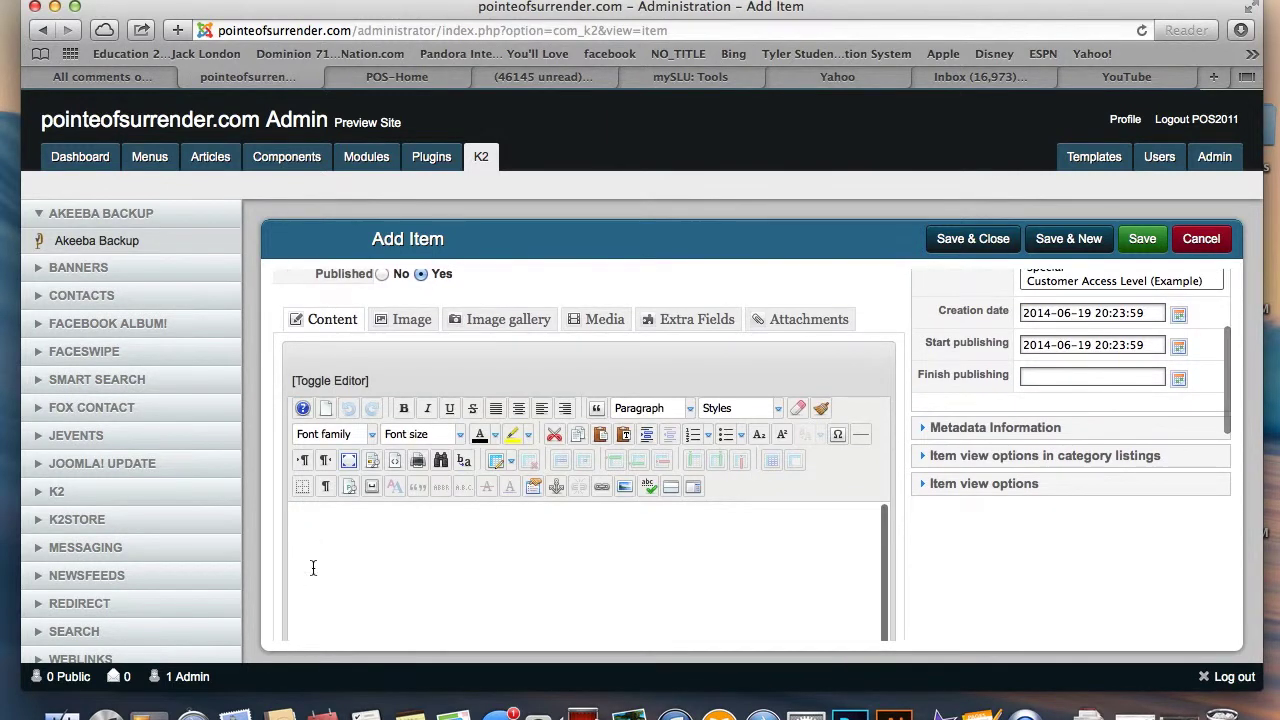
text(co)
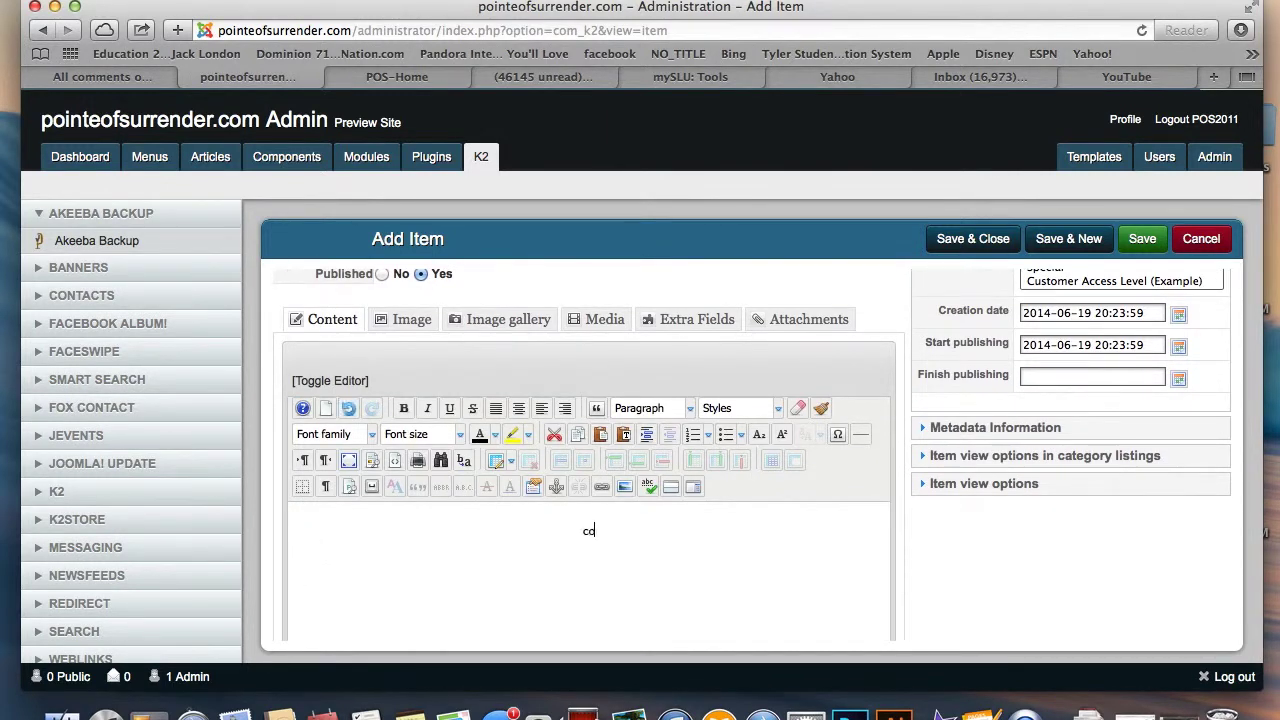
text(ming soon!!)
scroll(958, 421, up, 5)
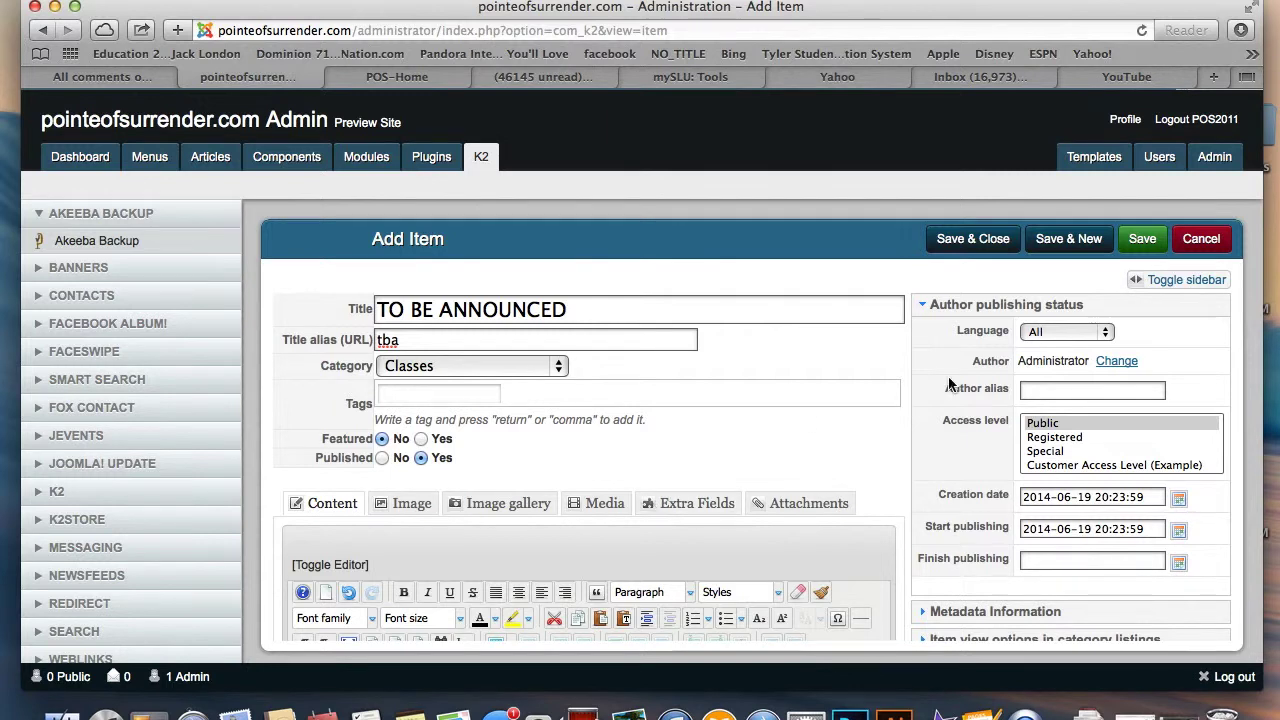
click(1146, 245)
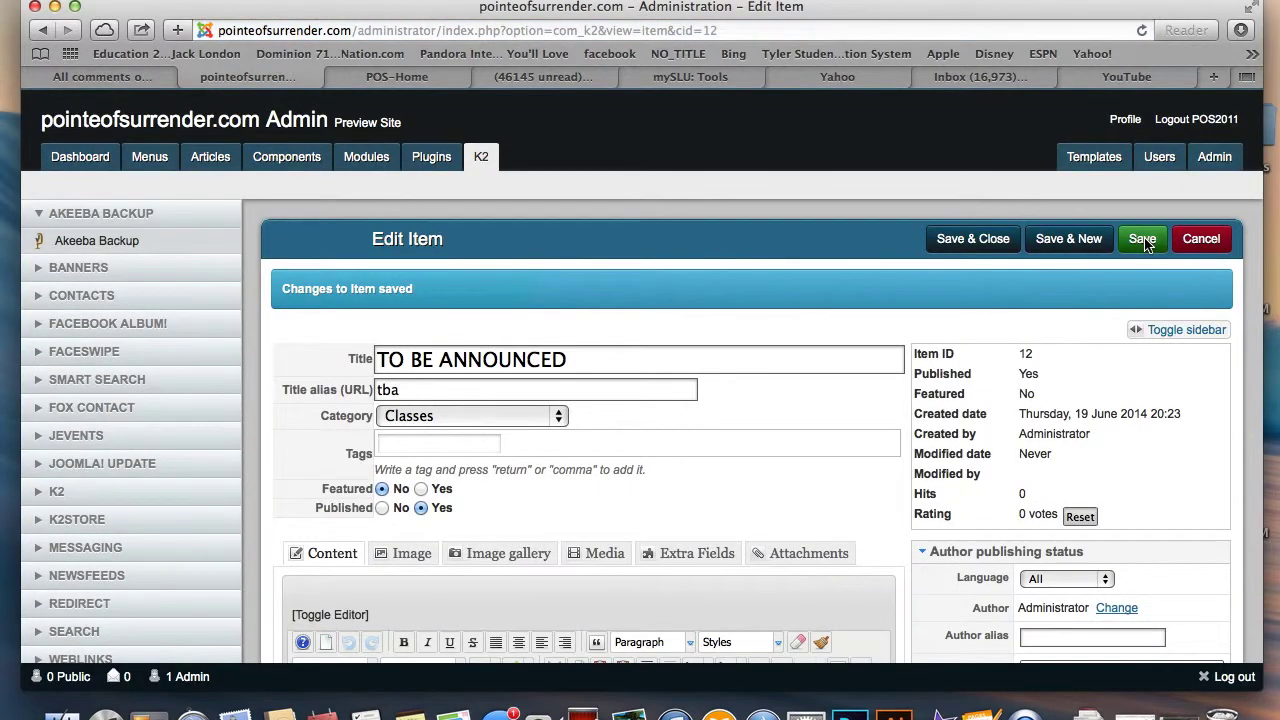
Step: Switch to the live site, reload the home page, and open its Classes page
click(336, 76)
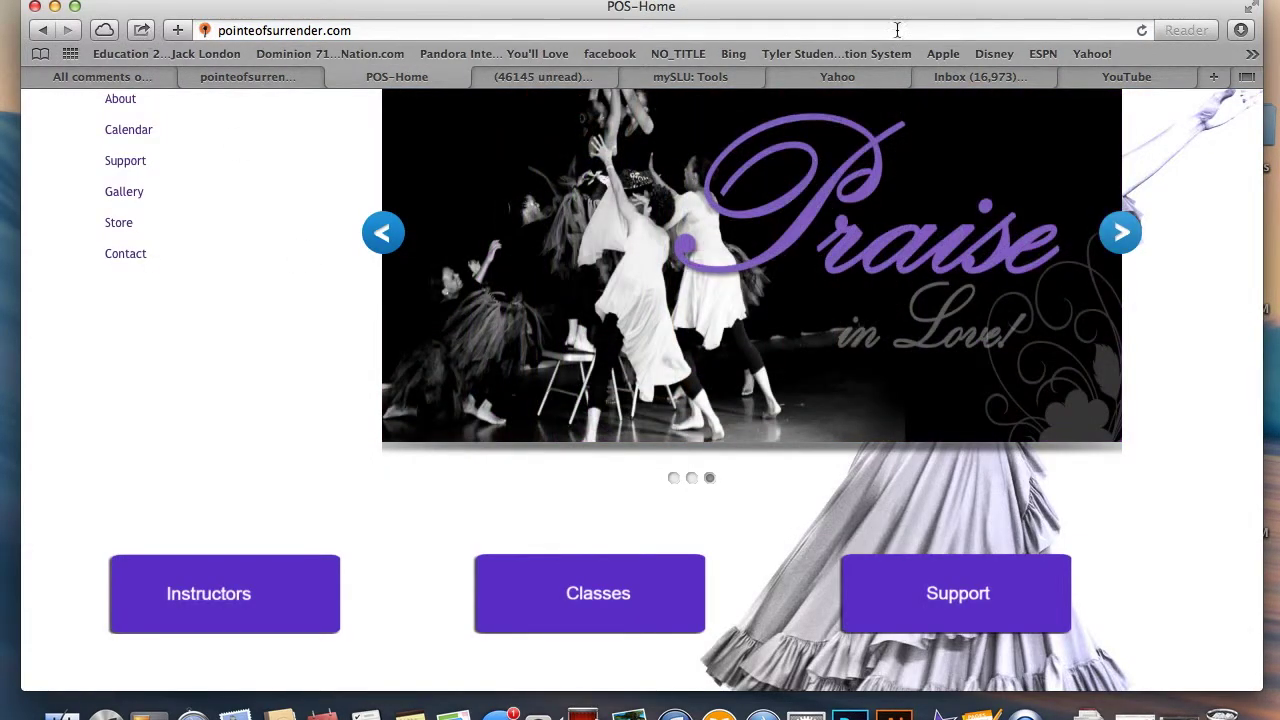
click(1142, 30)
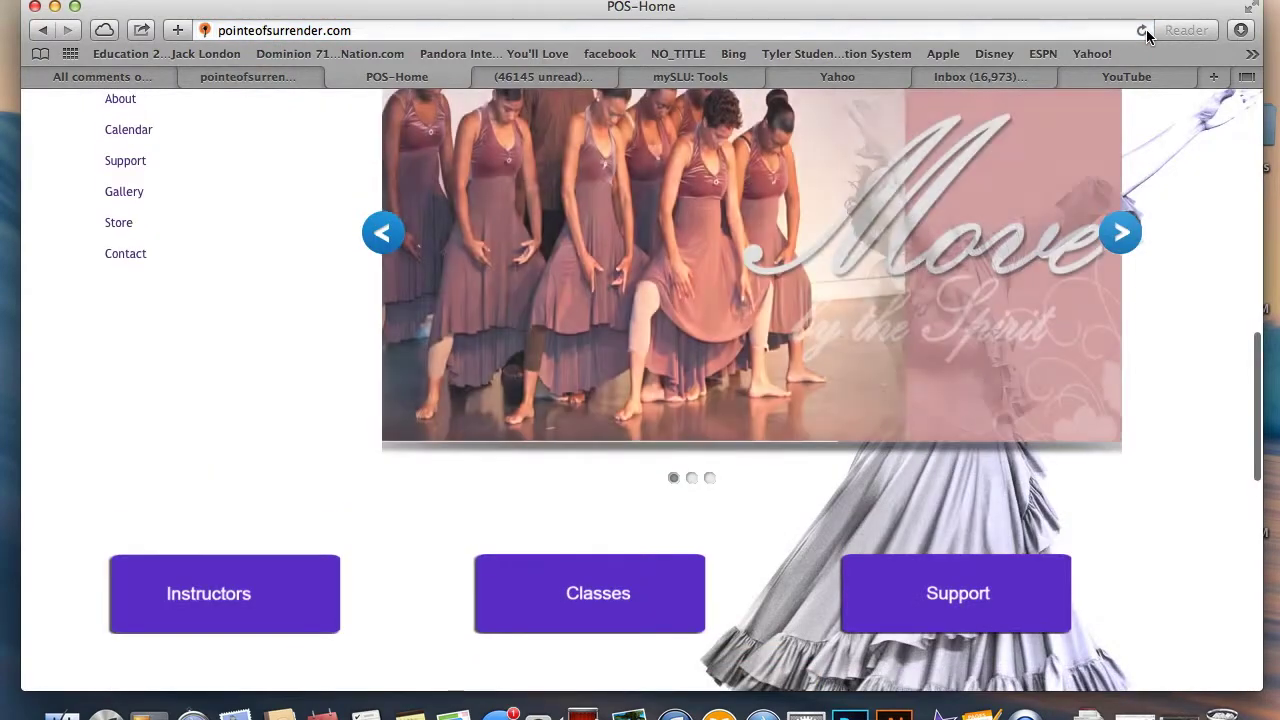
scroll(766, 417, down, 6)
scroll(766, 417, up, 4)
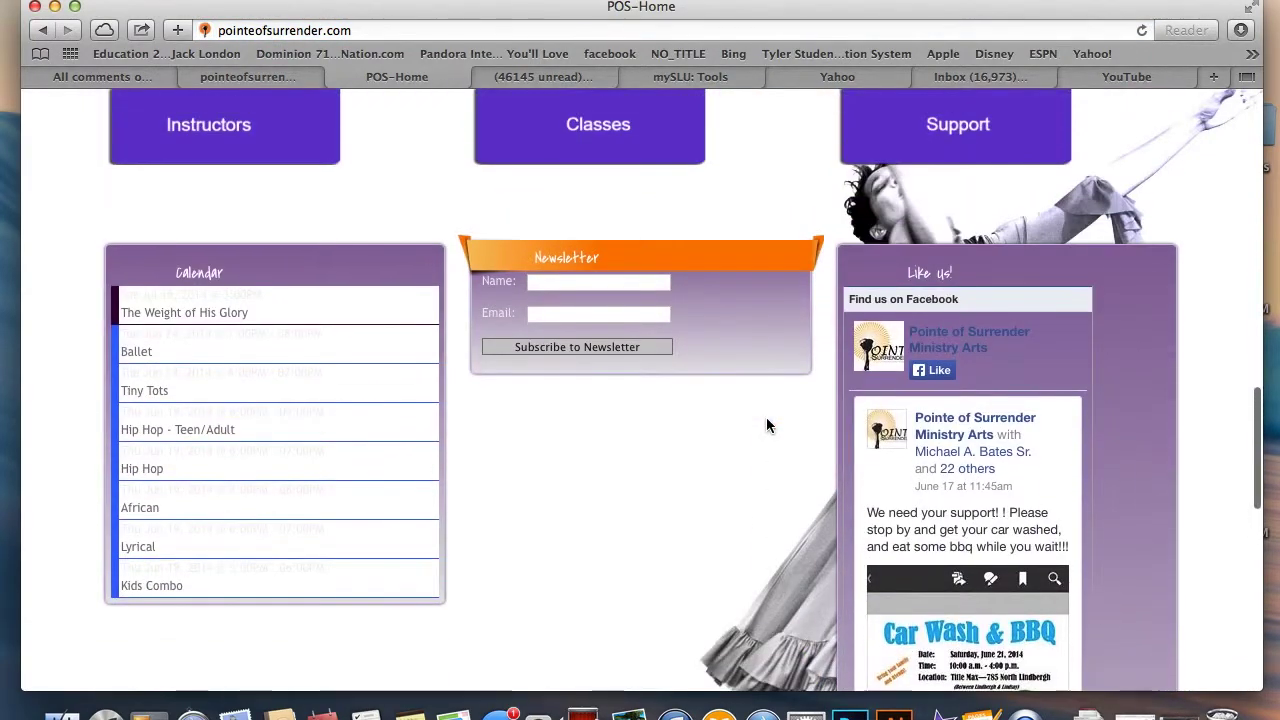
scroll(766, 417, up, 1)
click(612, 402)
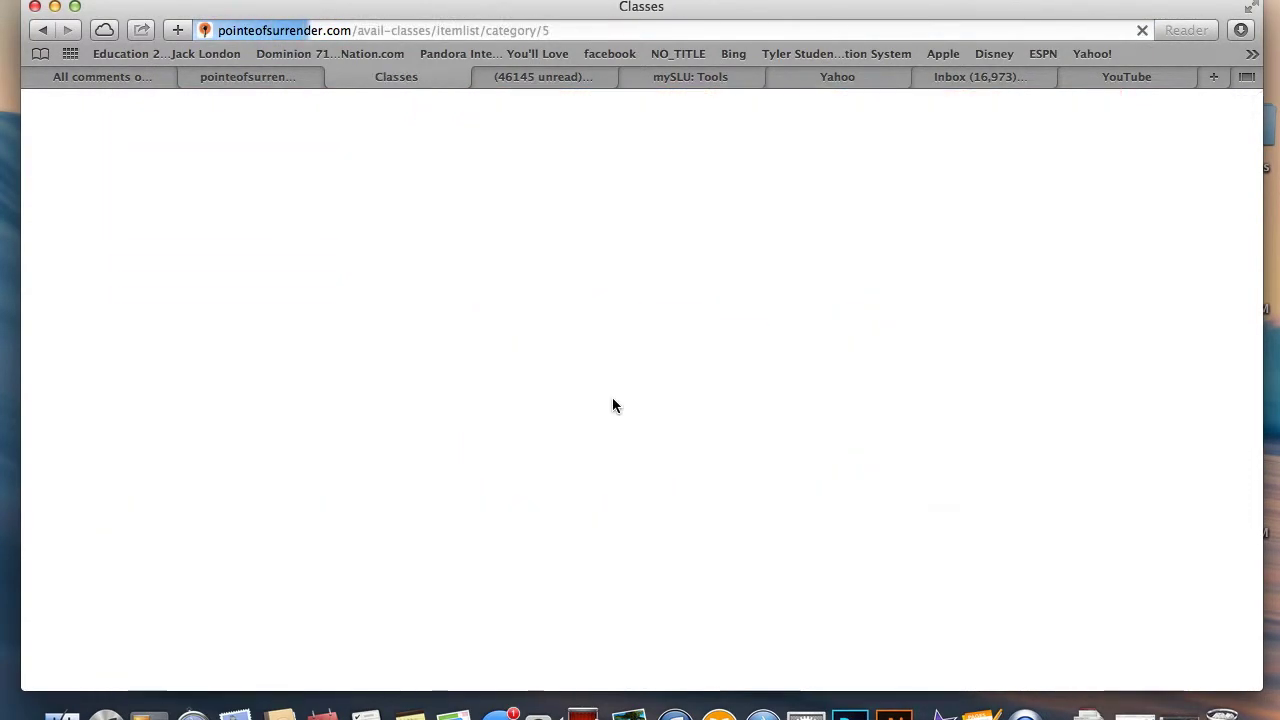
Step: Examine how the TO BE ANNOUNCED item appears on the live Classes page relative to the existing class information
scroll(614, 405, down, 3)
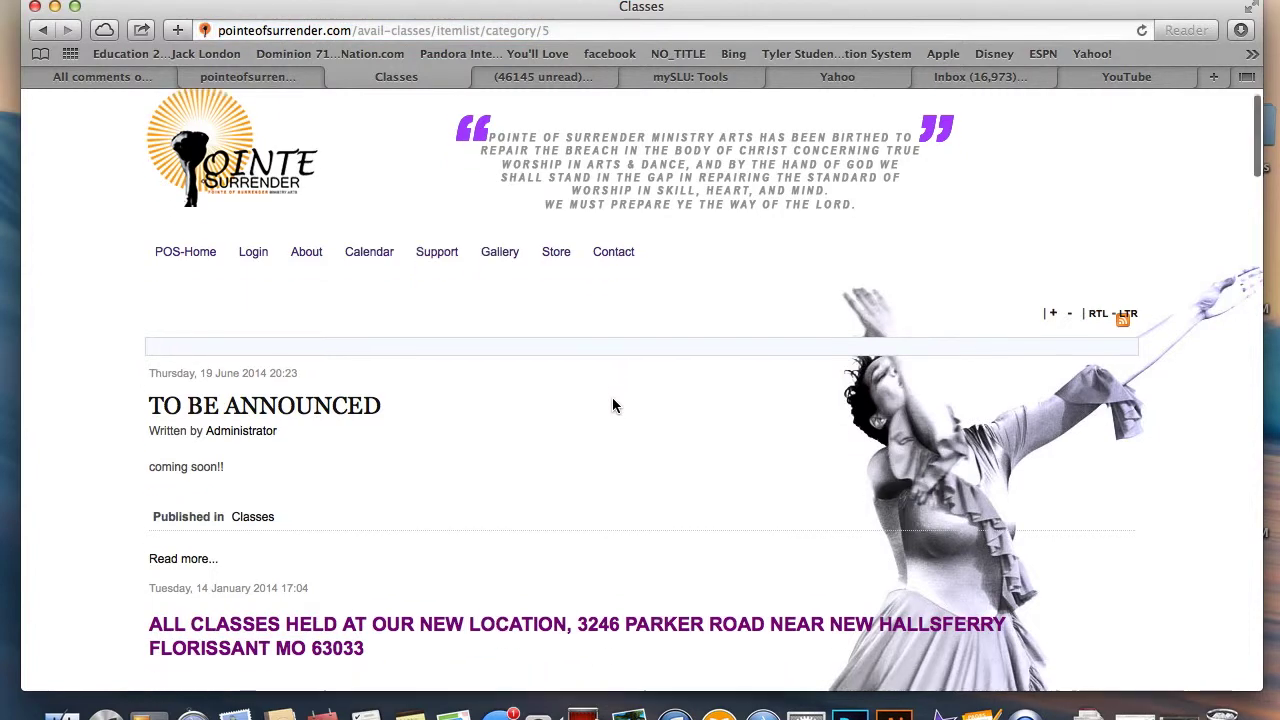
scroll(614, 405, down, 3)
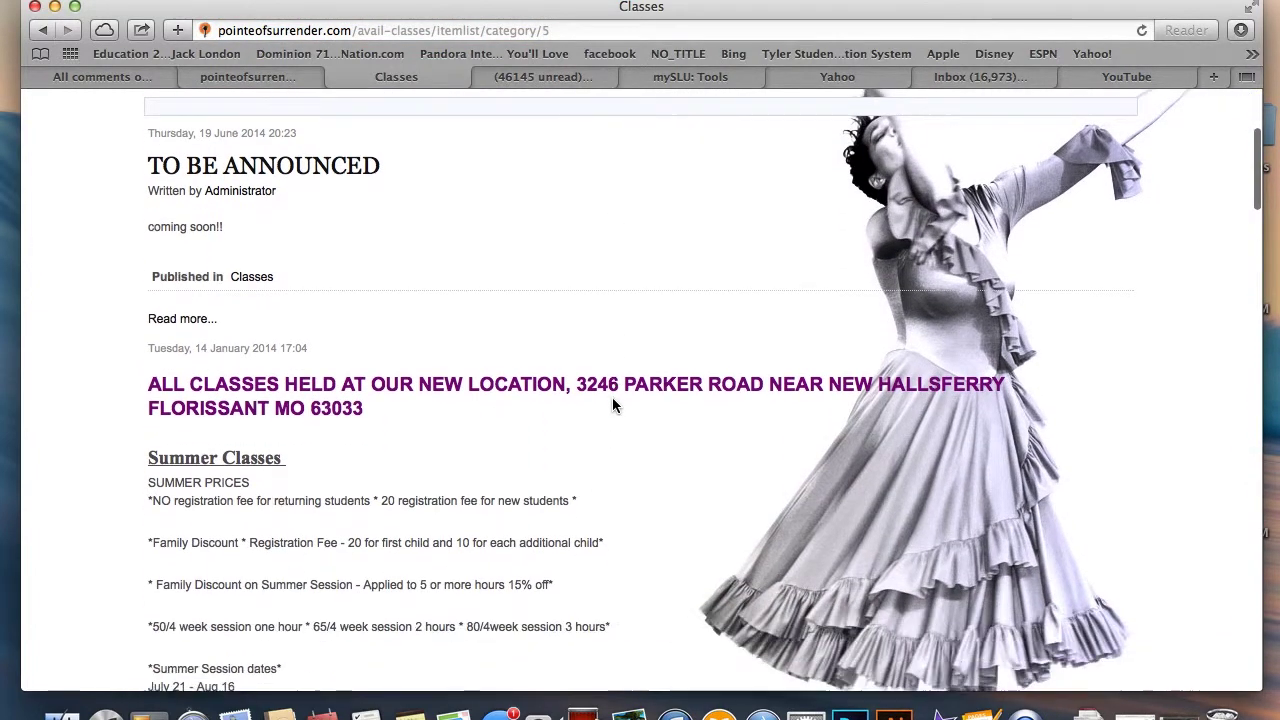
scroll(614, 404, up, 1)
scroll(614, 404, up, 3)
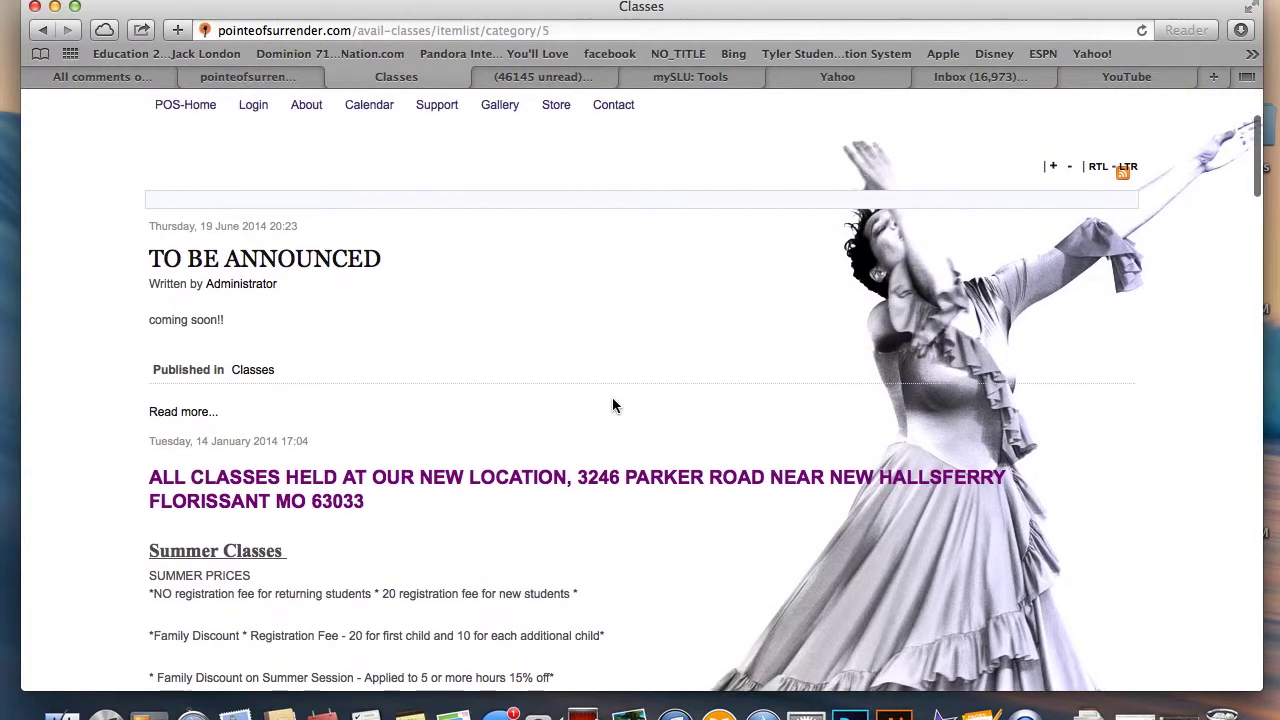
scroll(613, 405, down, 15)
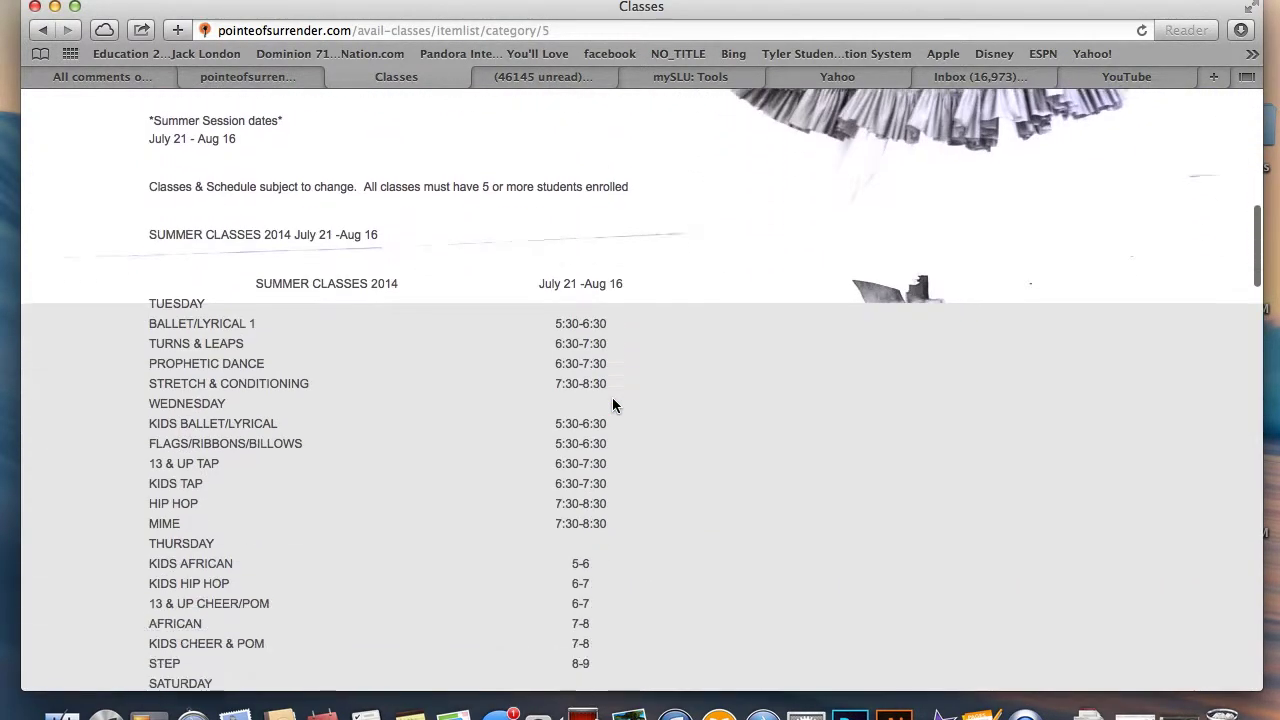
scroll(613, 405, down, 10)
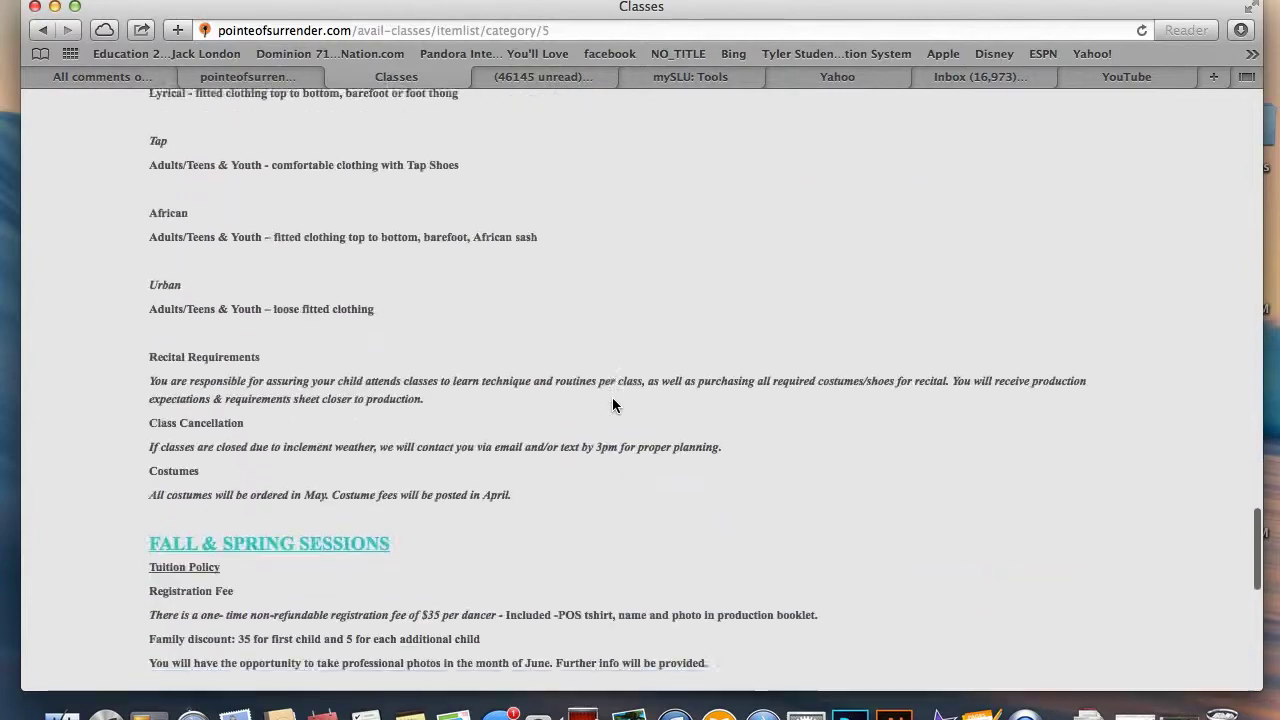
scroll(613, 405, up, 15)
scroll(613, 405, up, 15)
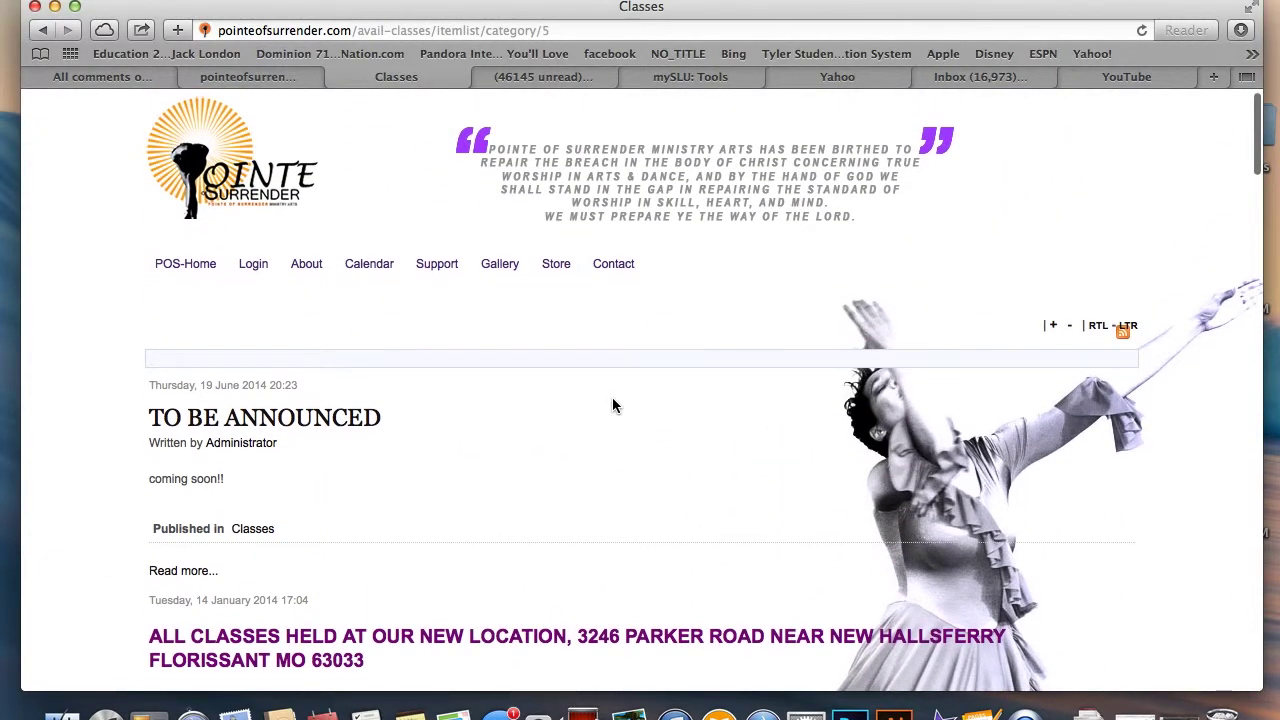
scroll(613, 405, down, 3)
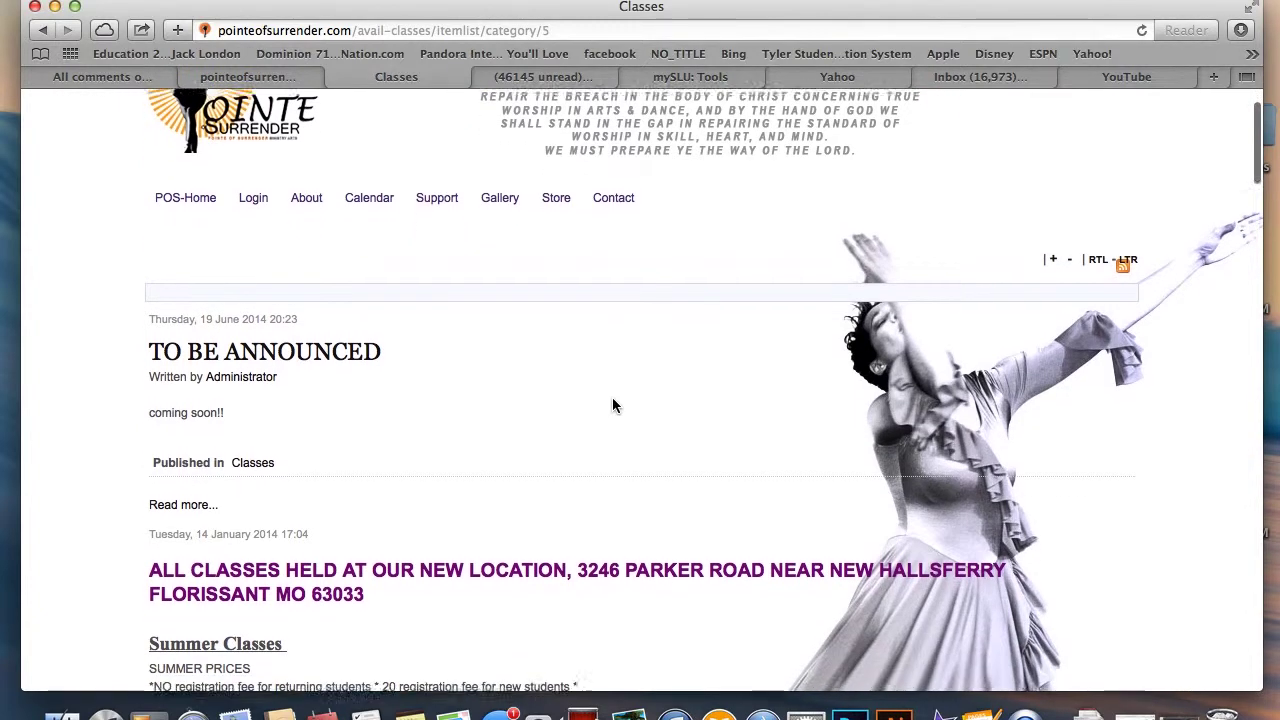
scroll(613, 405, down, 1)
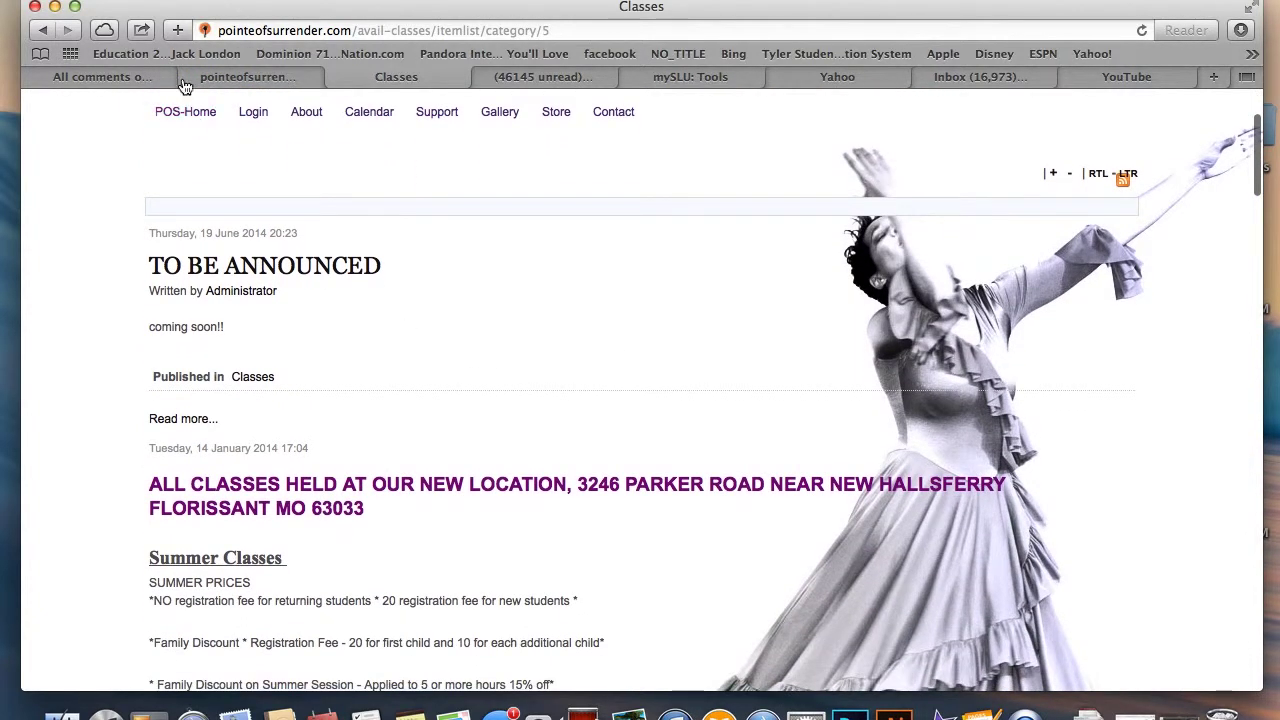
Step: Return to the TO BE ANNOUNCED item's editor and add the line "Click here for ****" two lines below "coming soon!!"
click(250, 78)
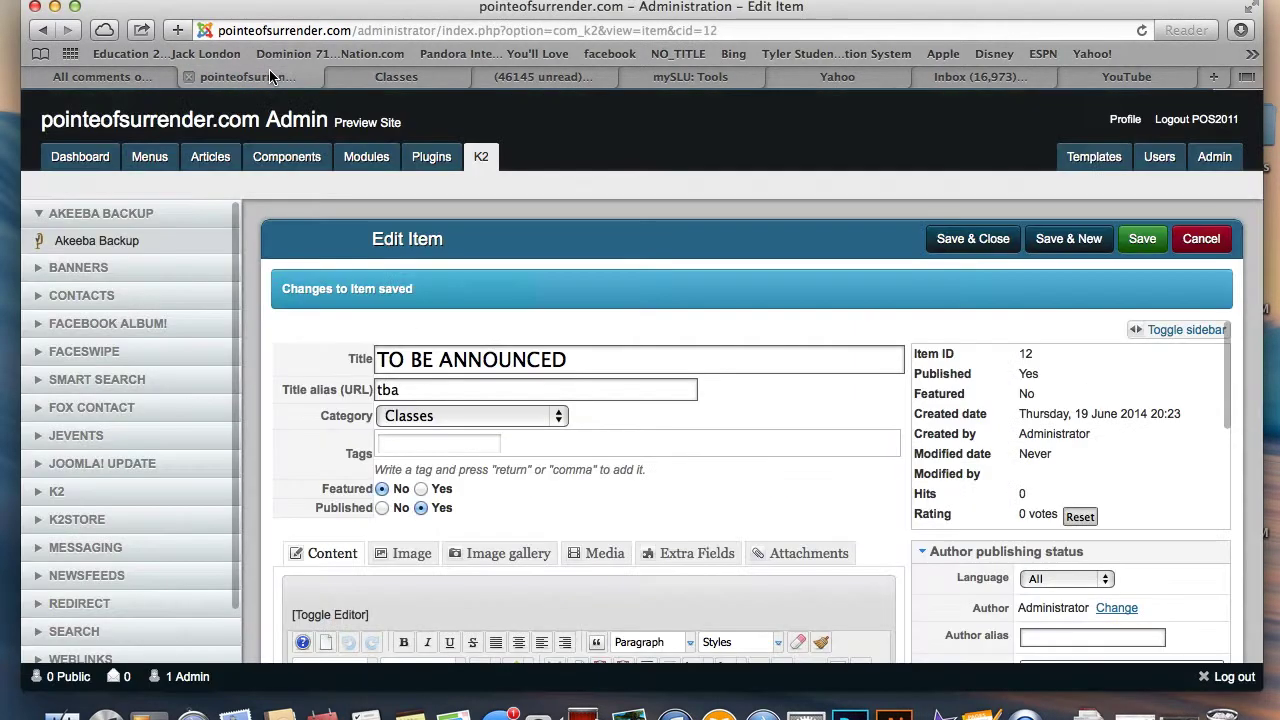
scroll(475, 448, down, 8)
scroll(475, 448, up, 3)
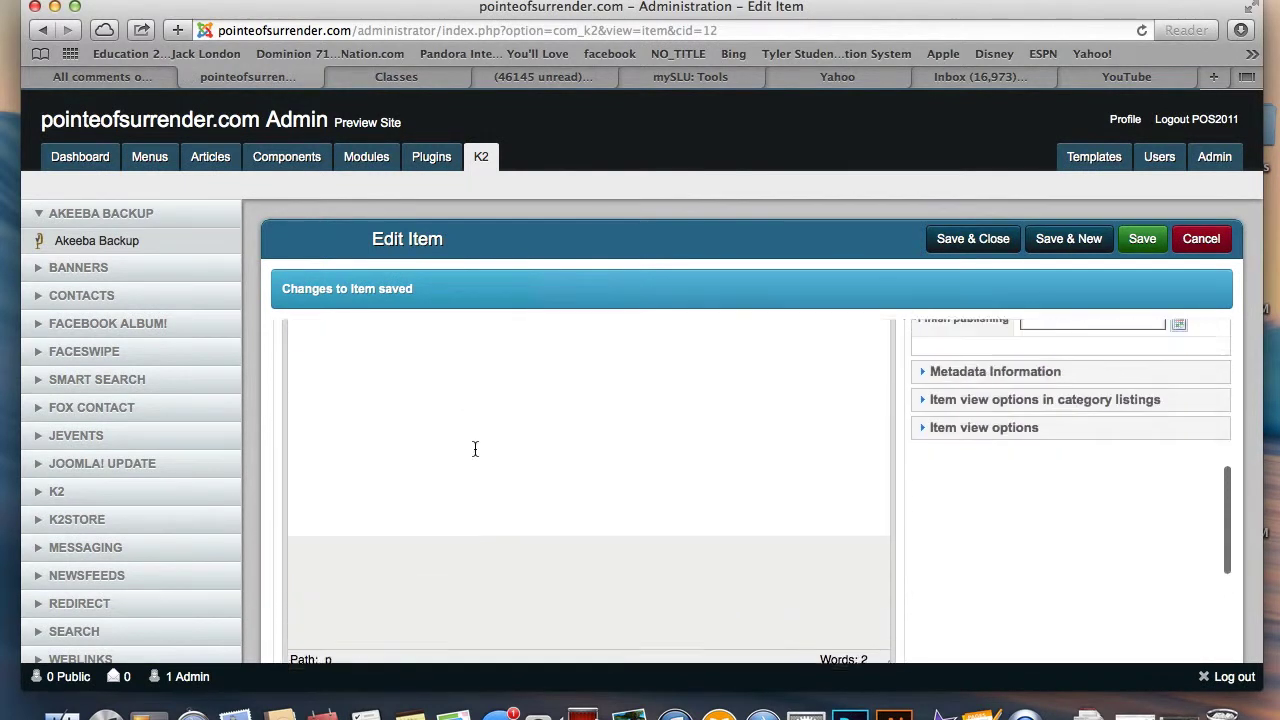
click(649, 388)
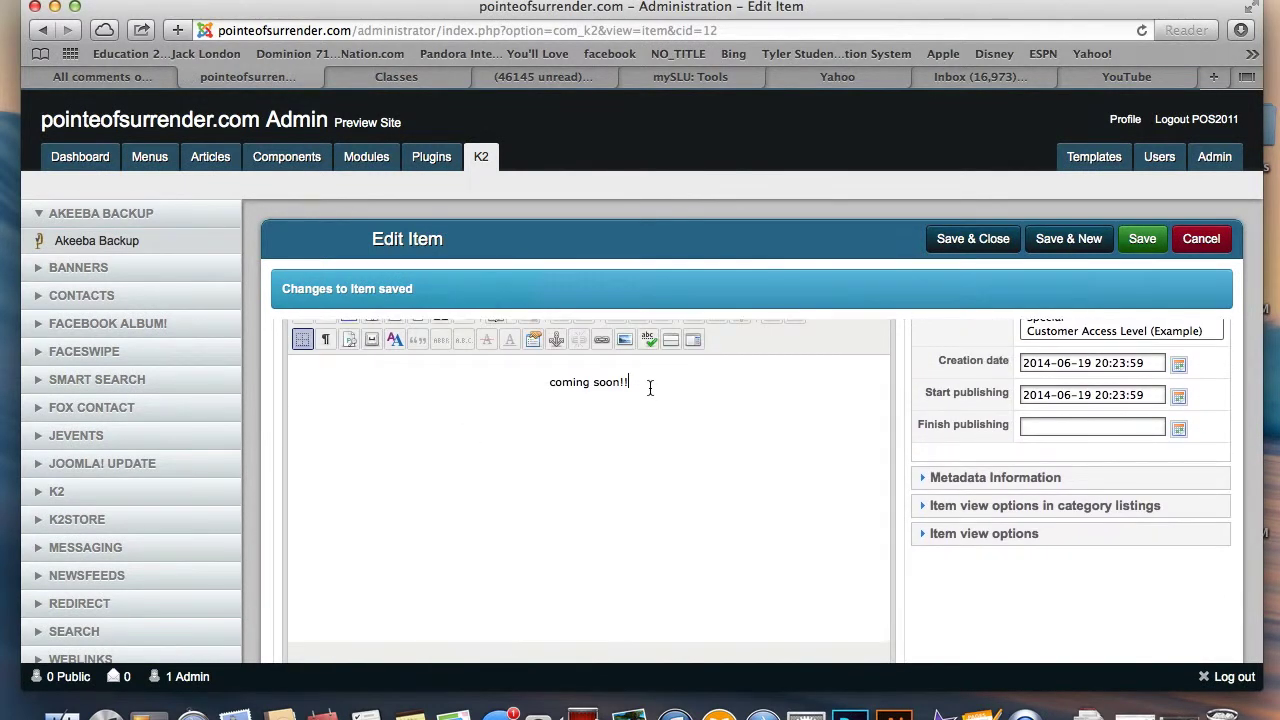
key(Return)
key(Return)
text(Click here)
text( for)
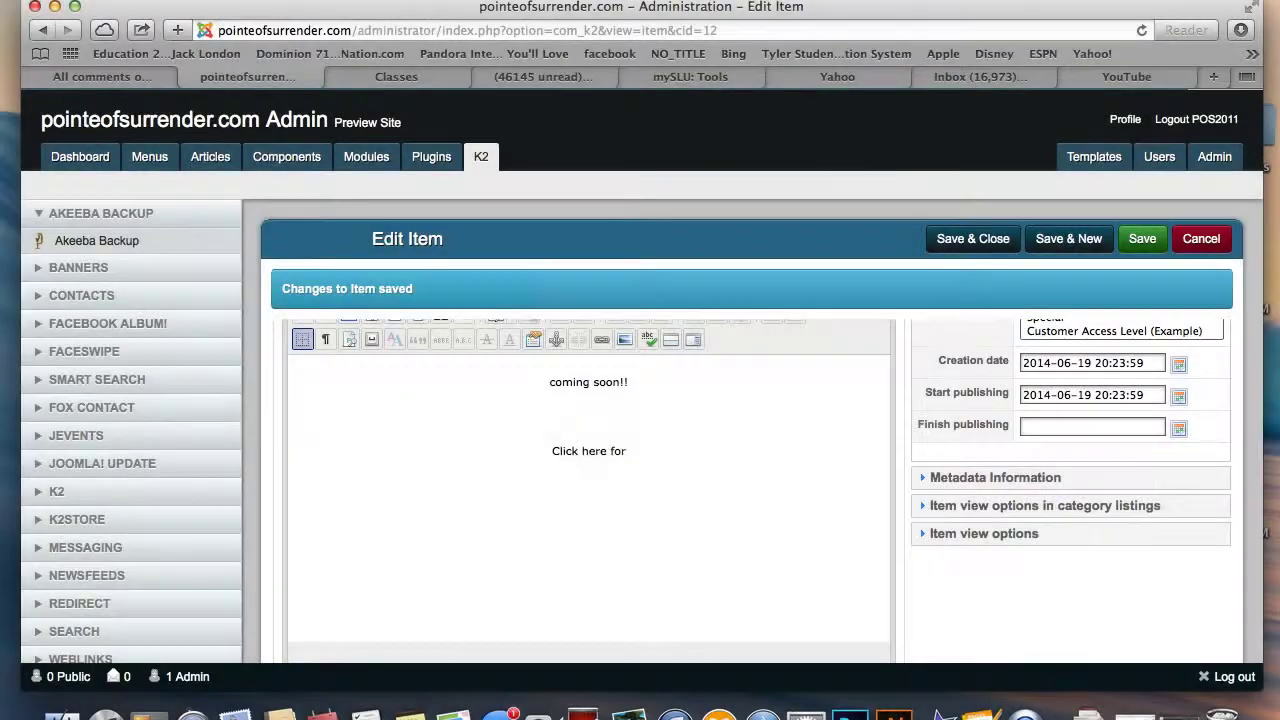
text(8888)
key(BackSpace)
key(BackSpace)
key(BackSpace)
key(BackSpace)
text(****)
Step: Link the "****" text to the Summer Intensive / summer-classes article in the Classes content category and save the item
drag(615, 450, 648, 451)
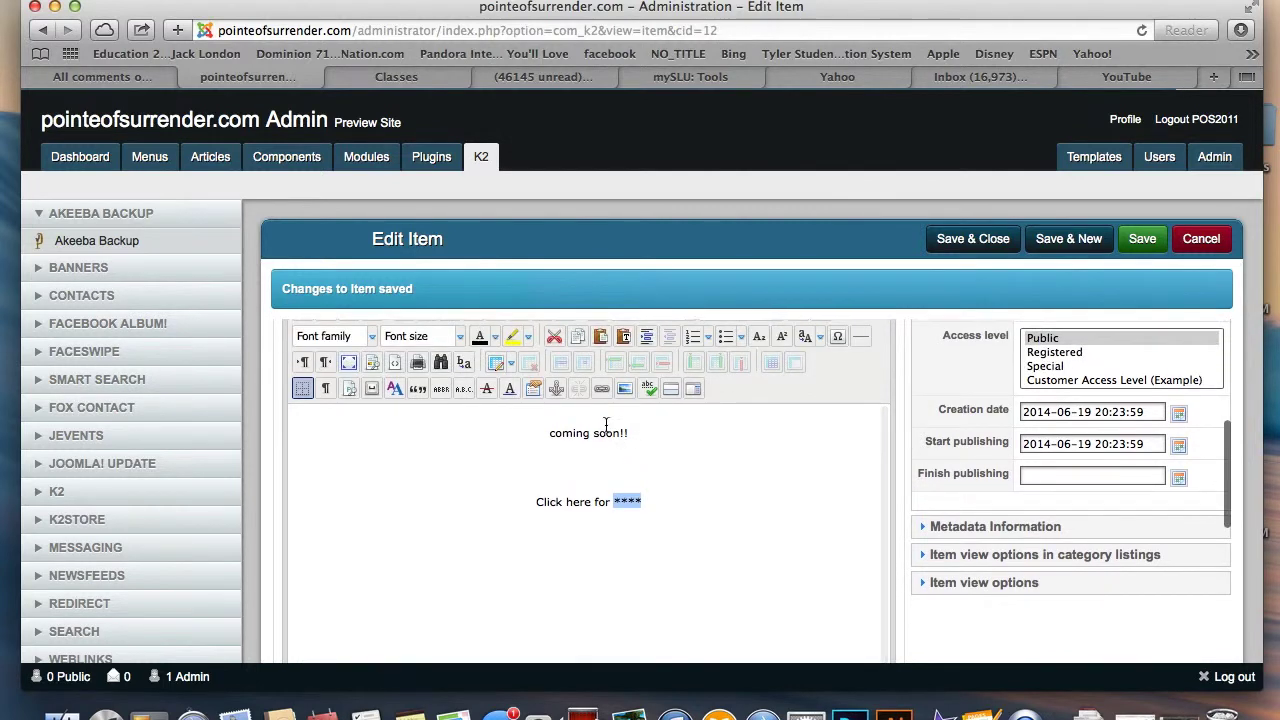
click(600, 390)
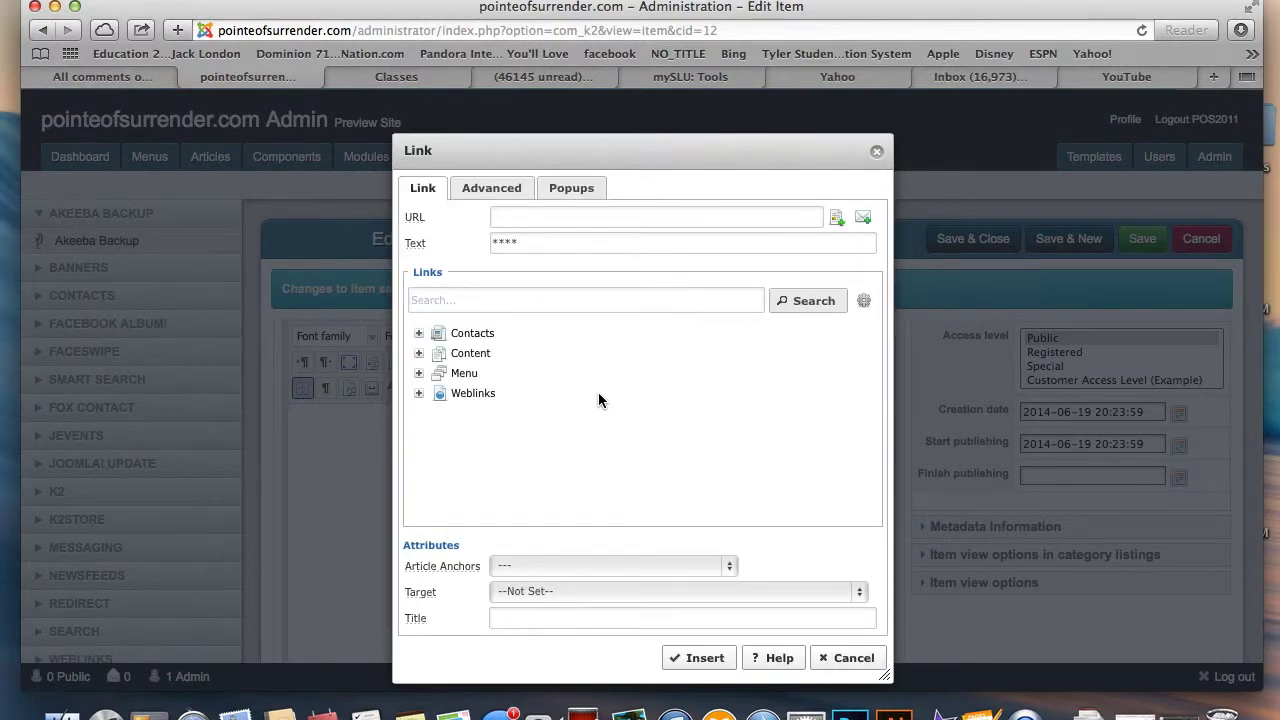
click(420, 356)
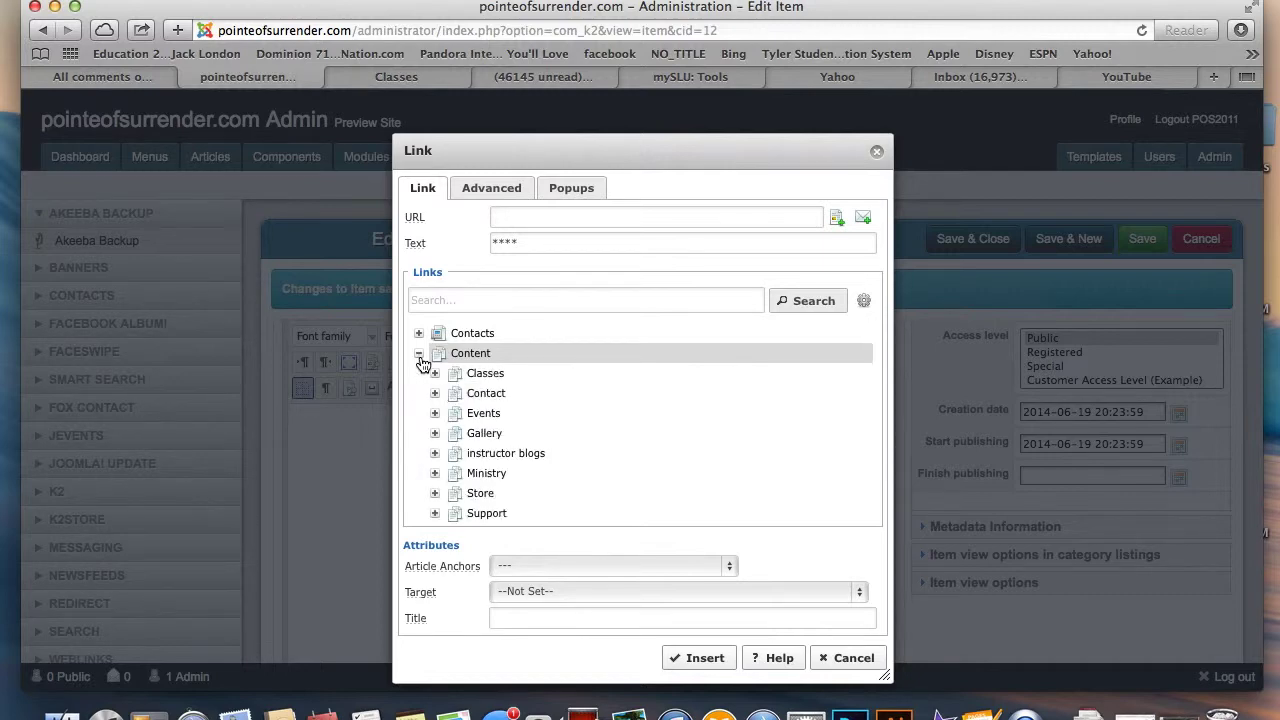
scroll(450, 415, down, 3)
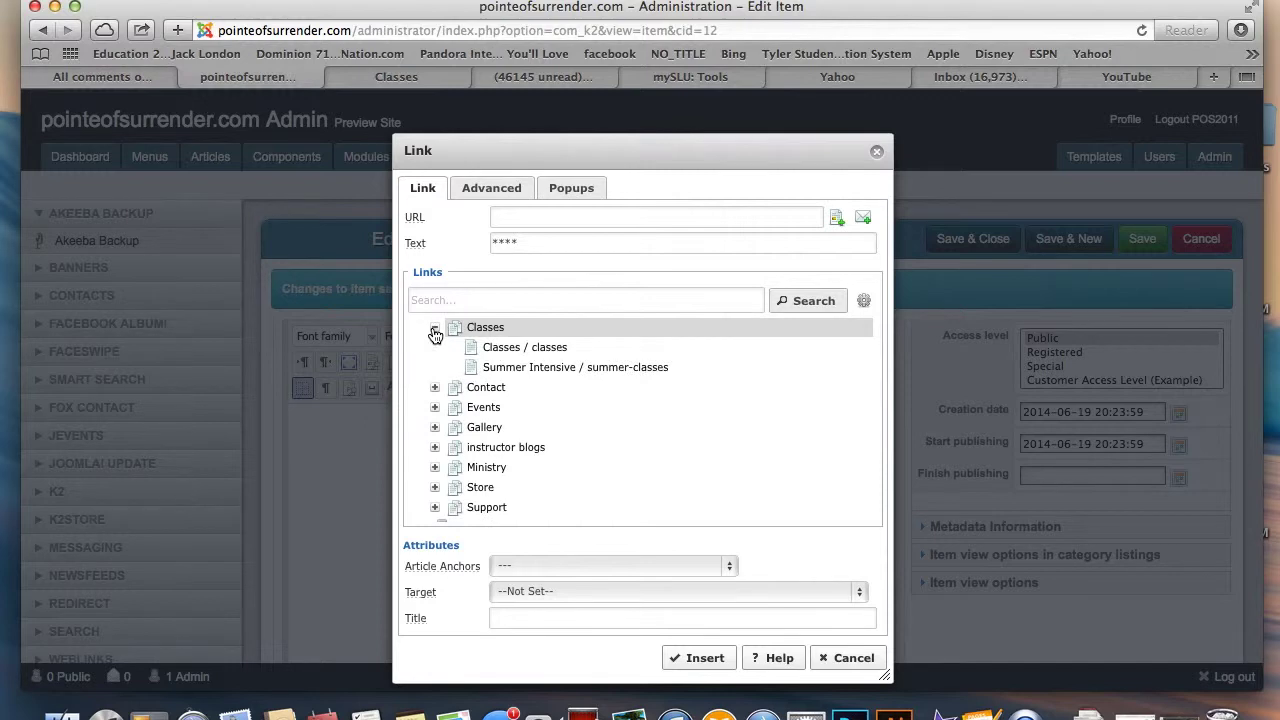
click(510, 368)
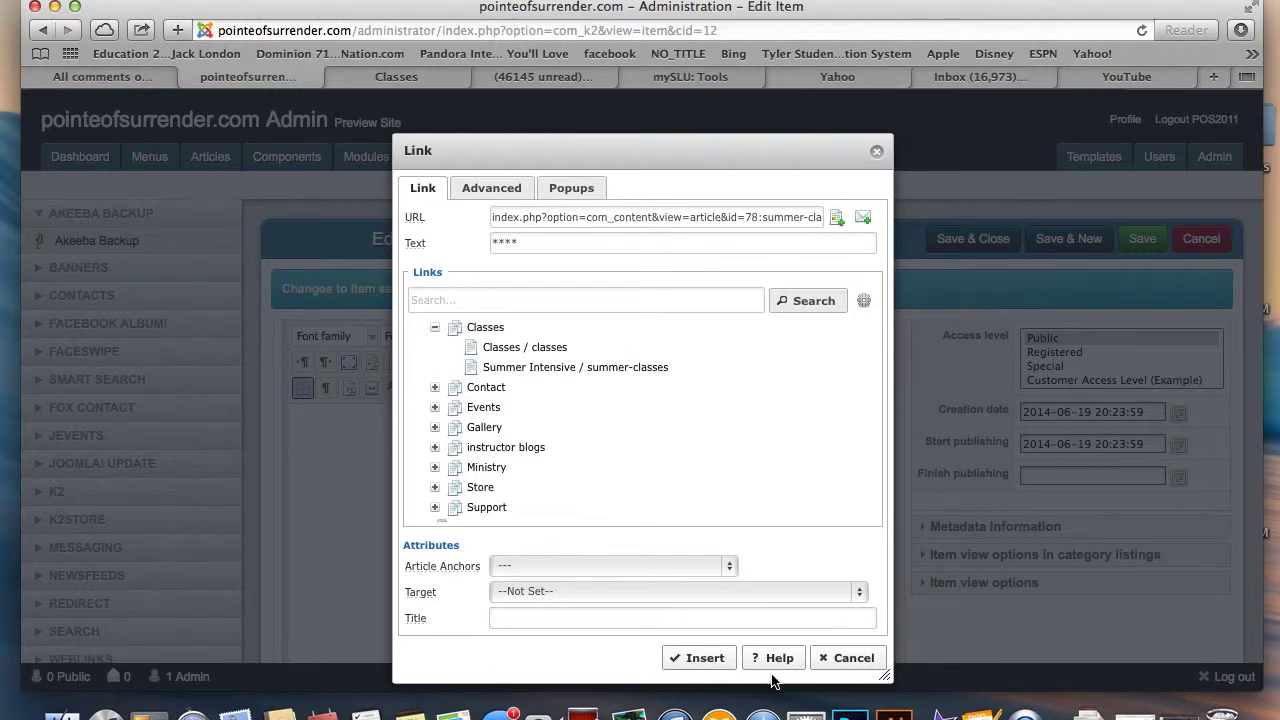
click(702, 659)
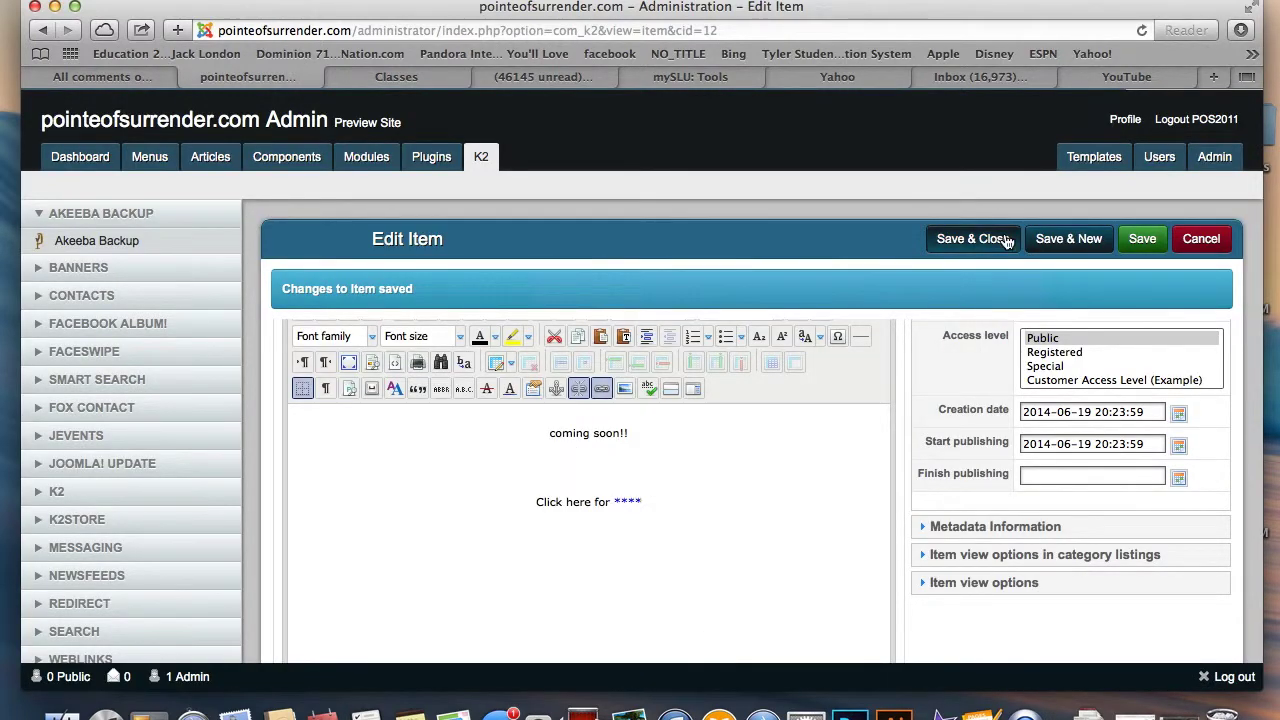
click(1135, 237)
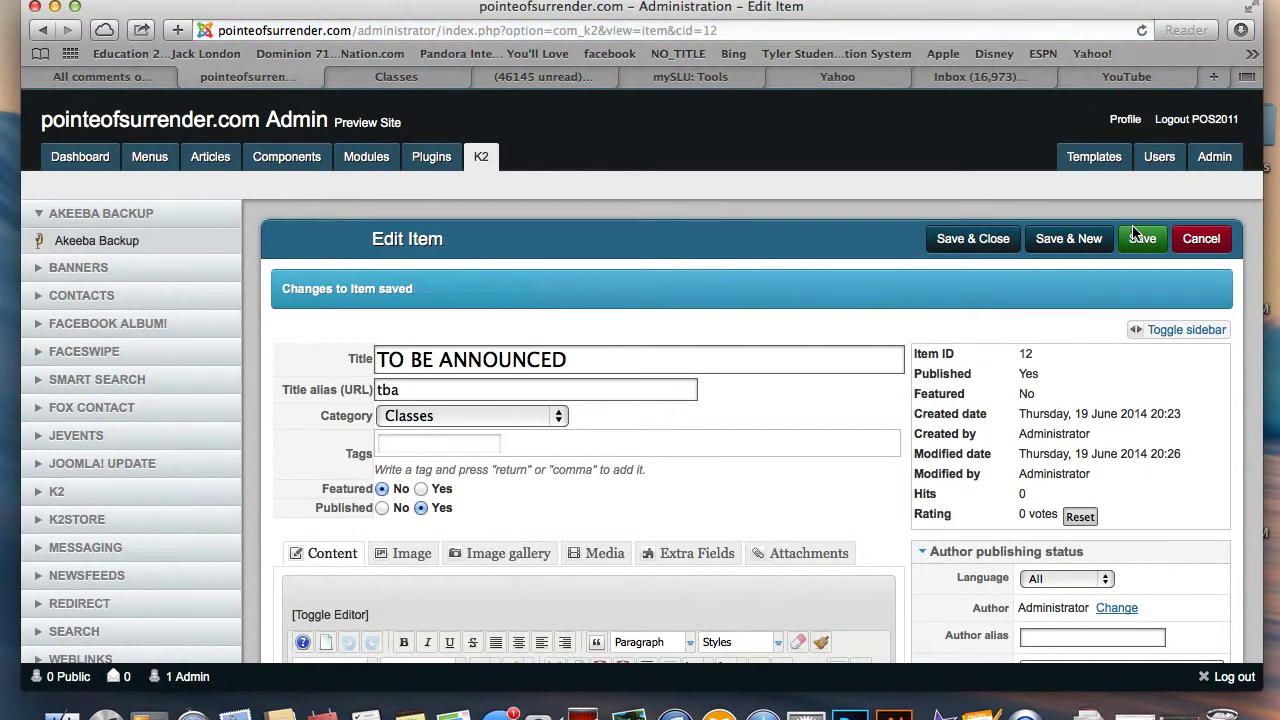
Step: Check the updated TO BE ANNOUNCED item on the reloaded live Classes page by following its "****" link and opening its full item page
click(400, 78)
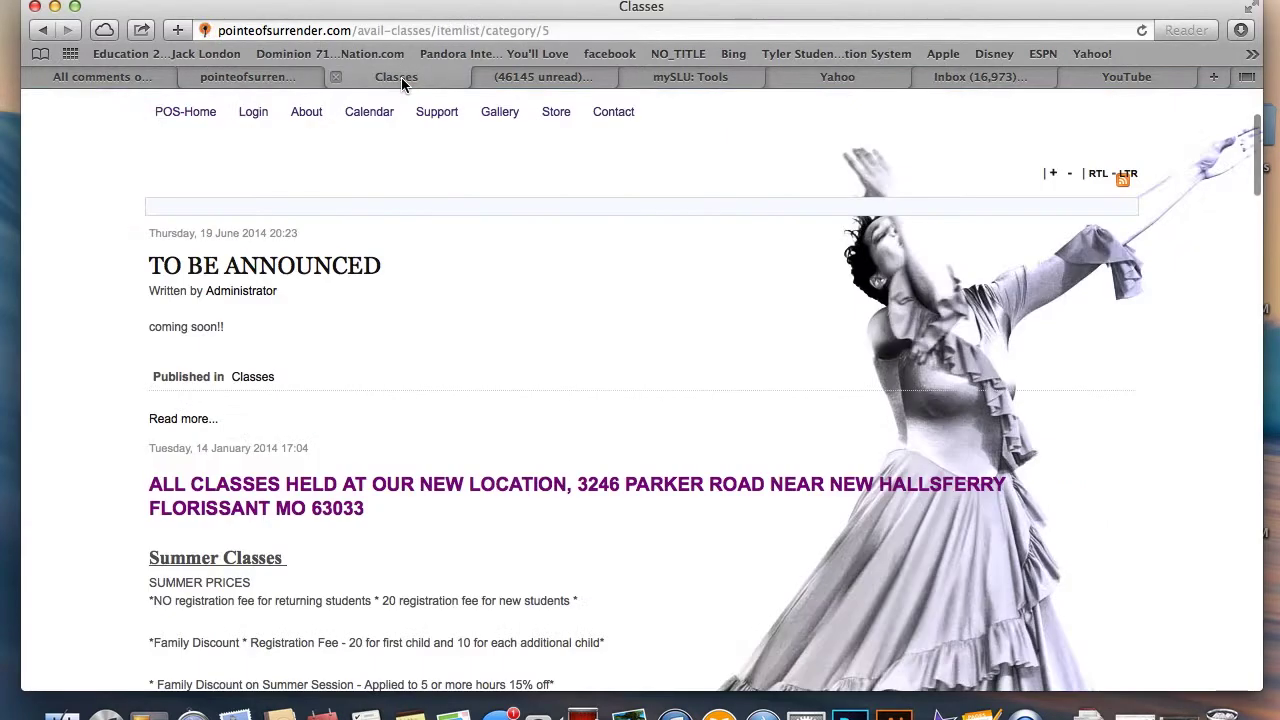
click(1140, 38)
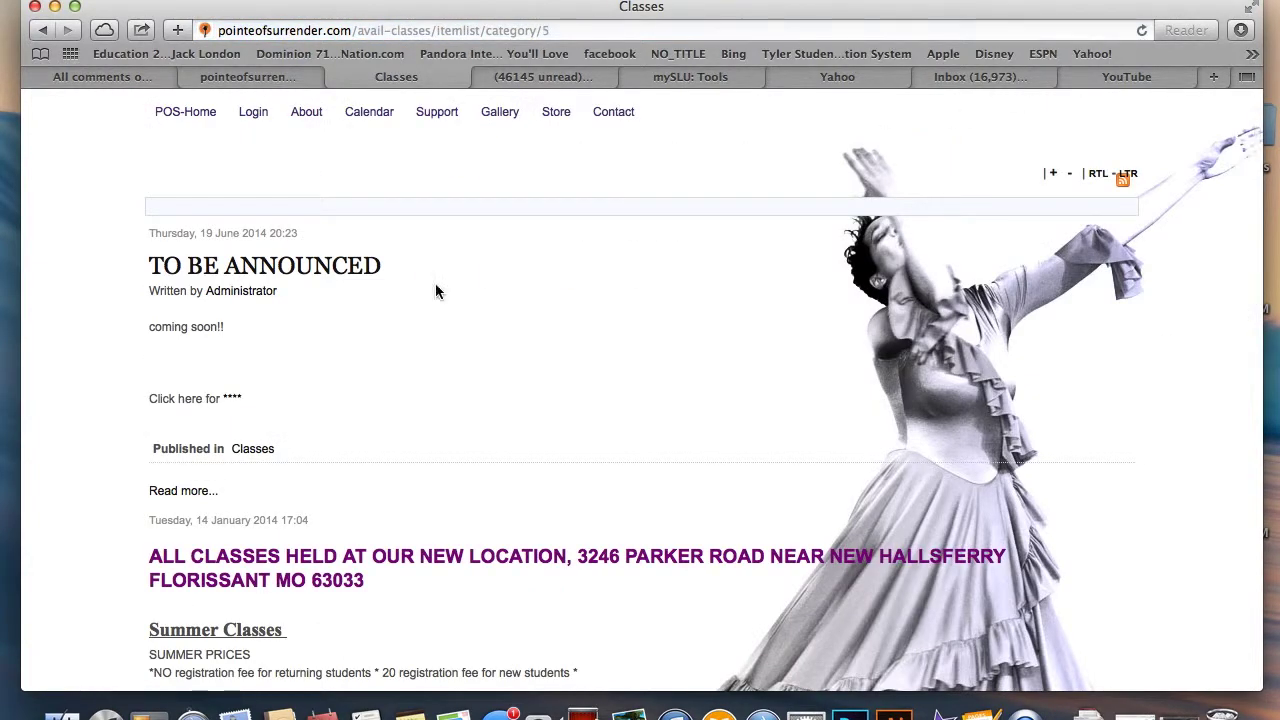
click(231, 400)
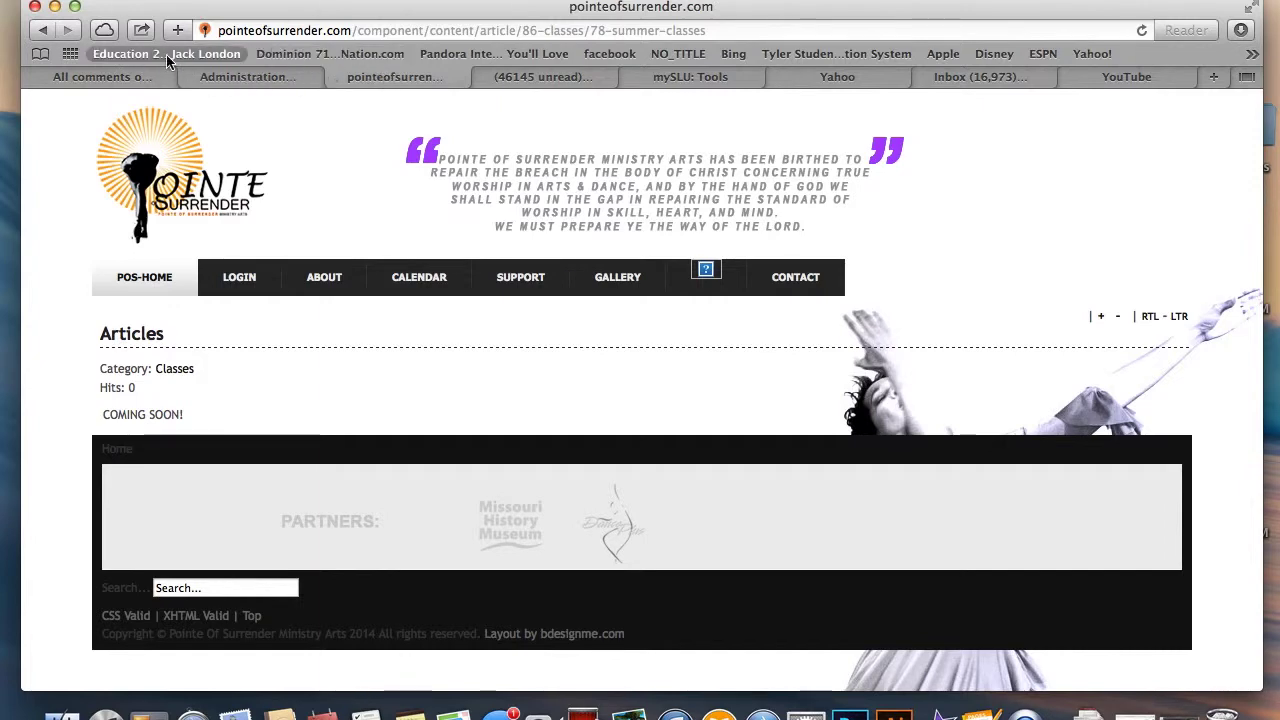
click(43, 30)
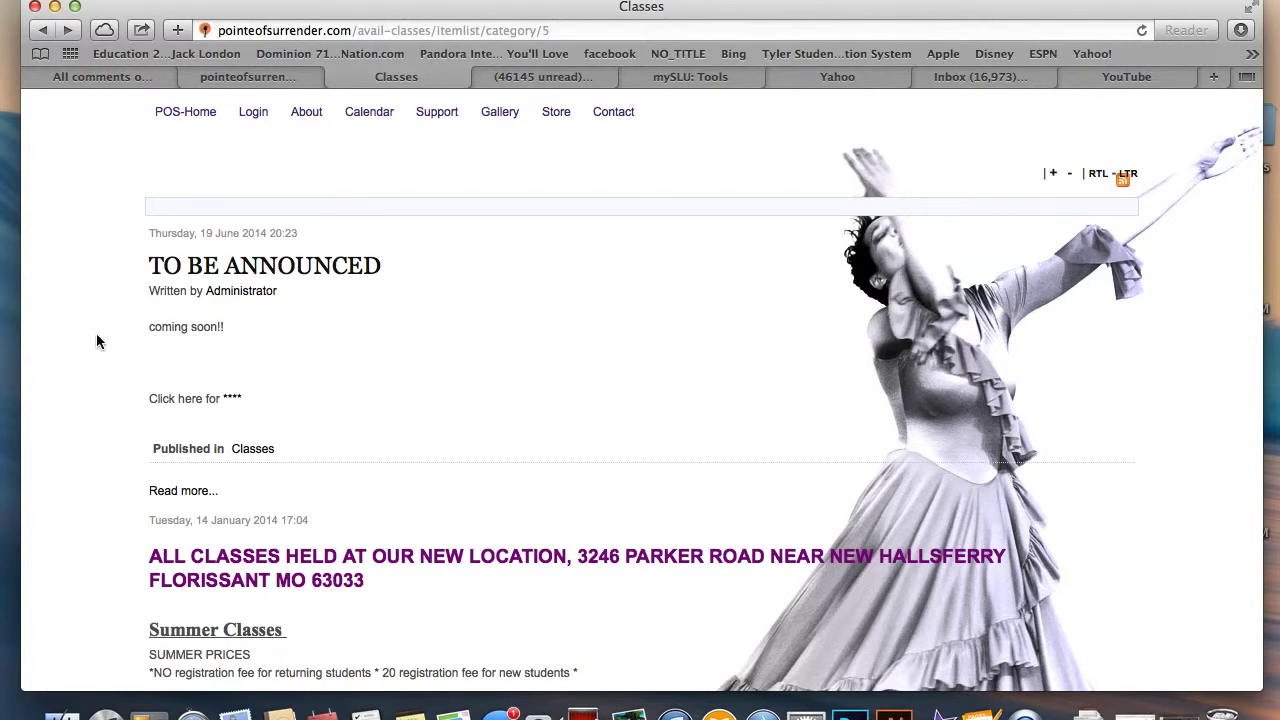
click(250, 272)
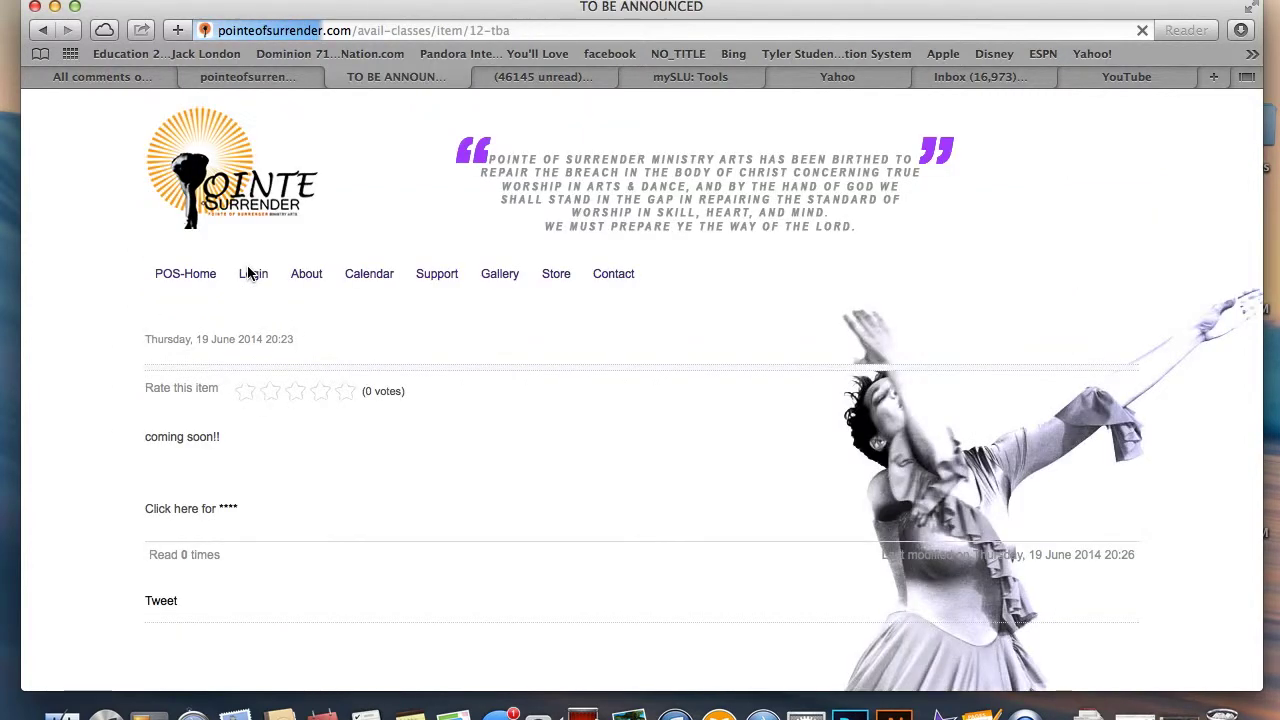
scroll(249, 273, up, 2)
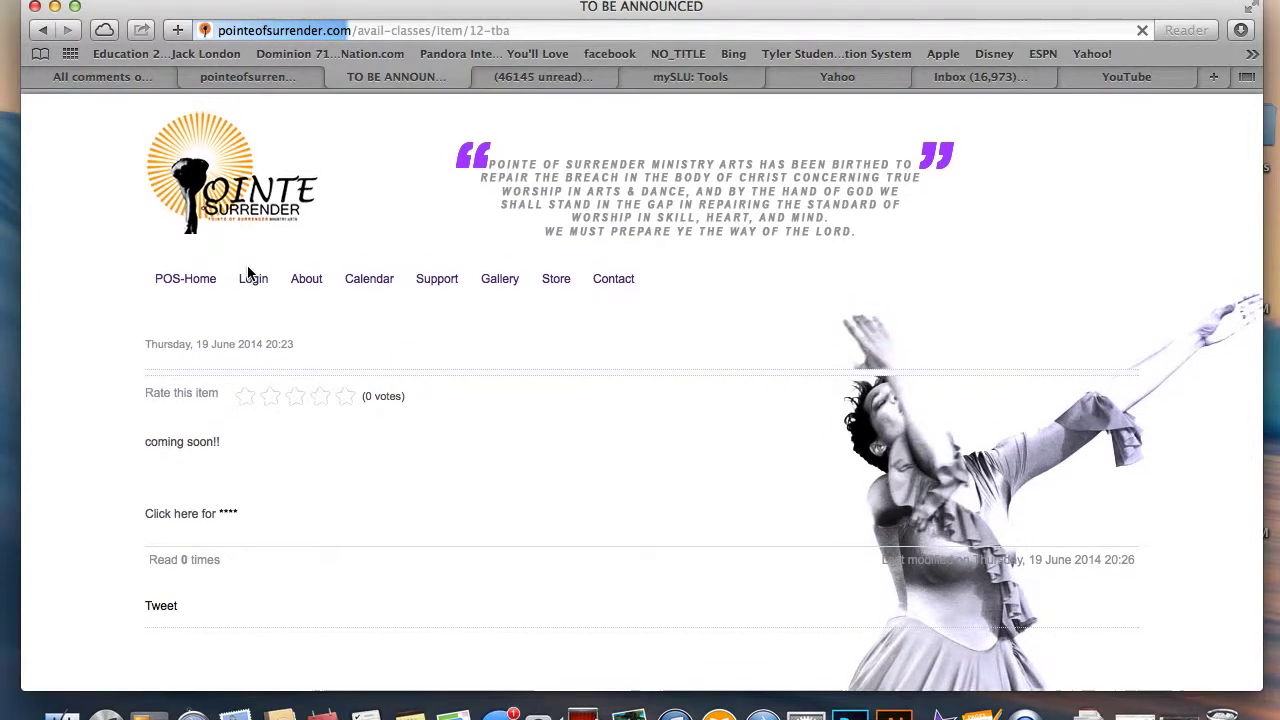